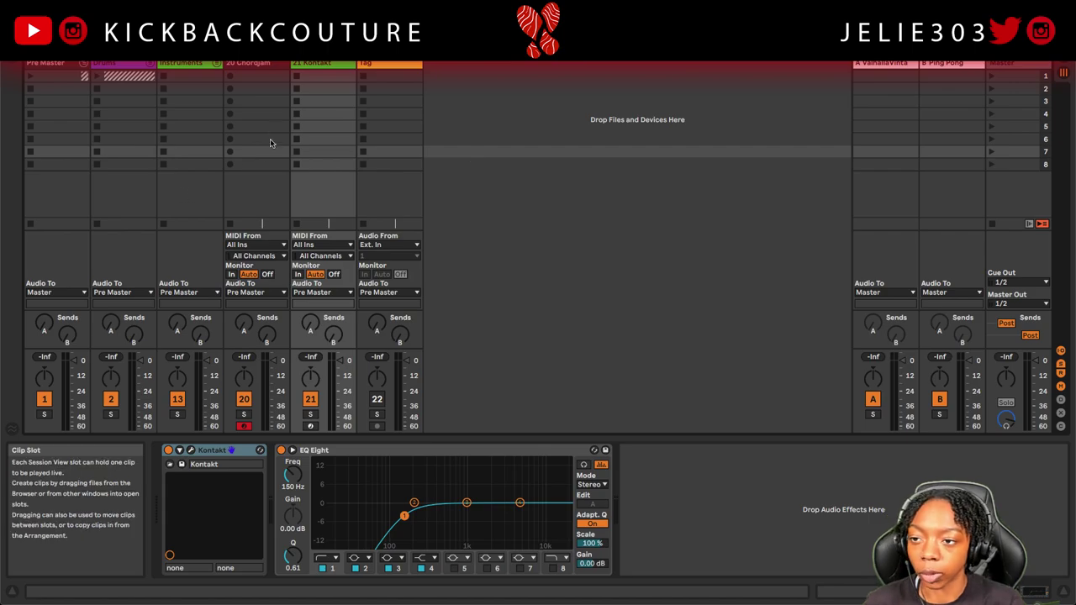
- Open Kontakt on track 21 and load the Hybrid Keys 2.0 instrument from the Hybrid Keys library
left_click(239, 152)
left_click(304, 152)
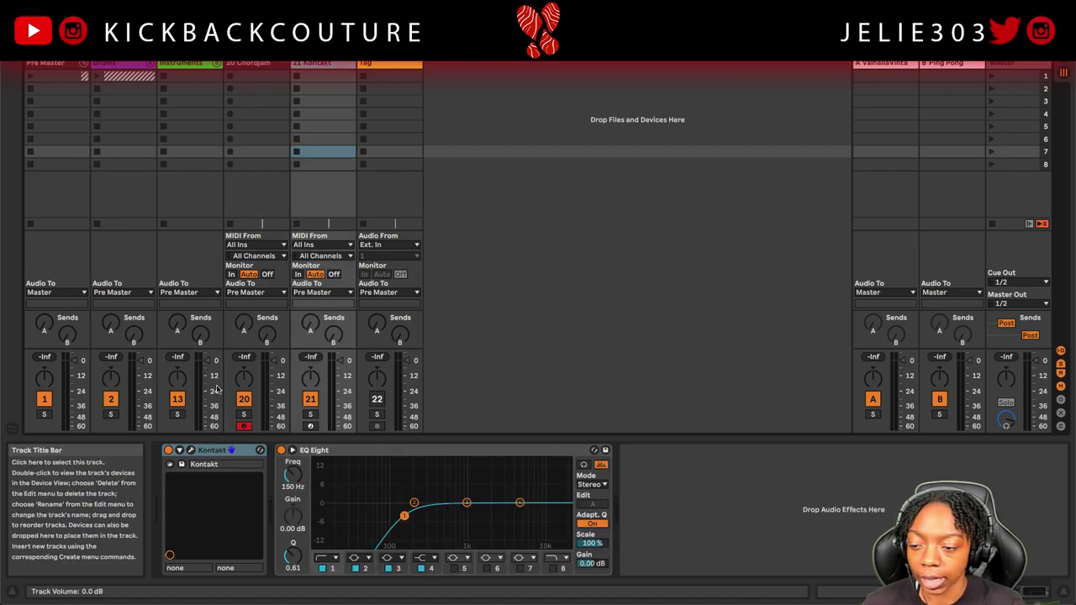
left_click(194, 451)
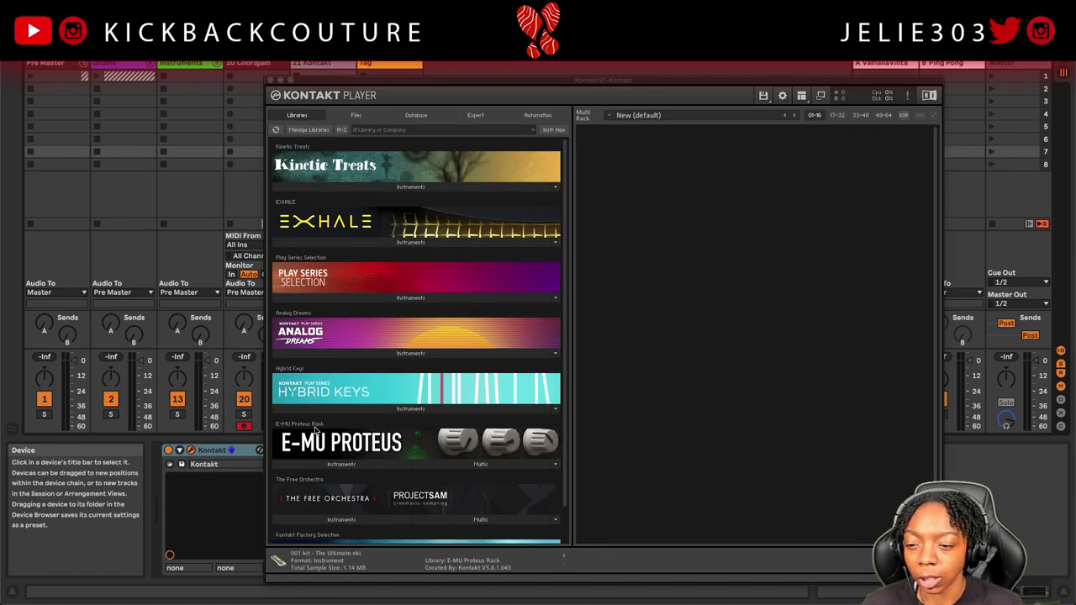
left_click(395, 410)
left_click(314, 423)
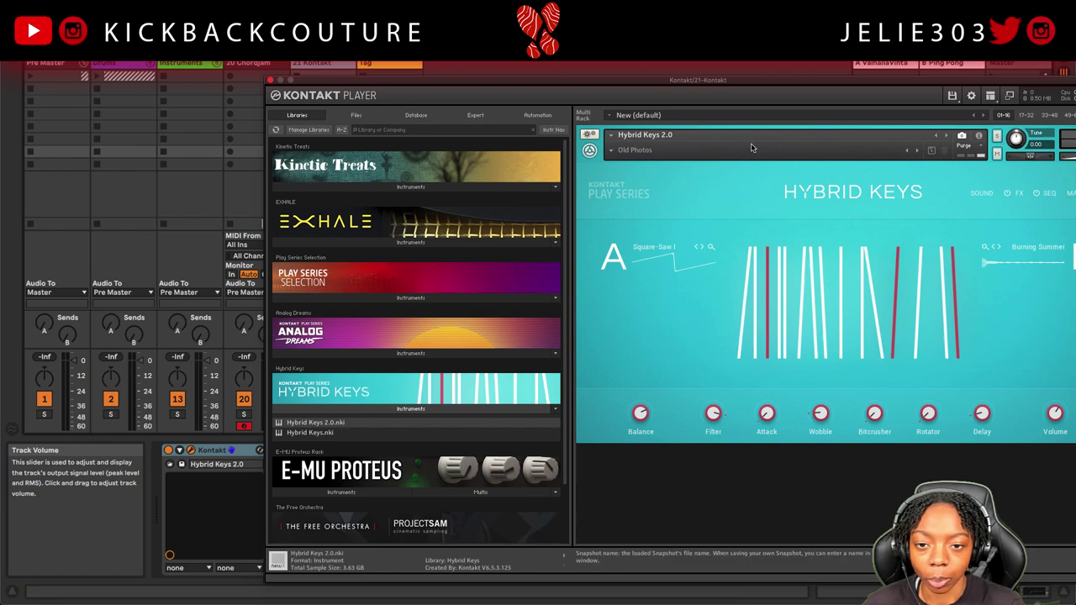
- Browse the Acoustics sound presets of Hybrid Keys 2.0 and close the Kontakt window
left_click(611, 153)
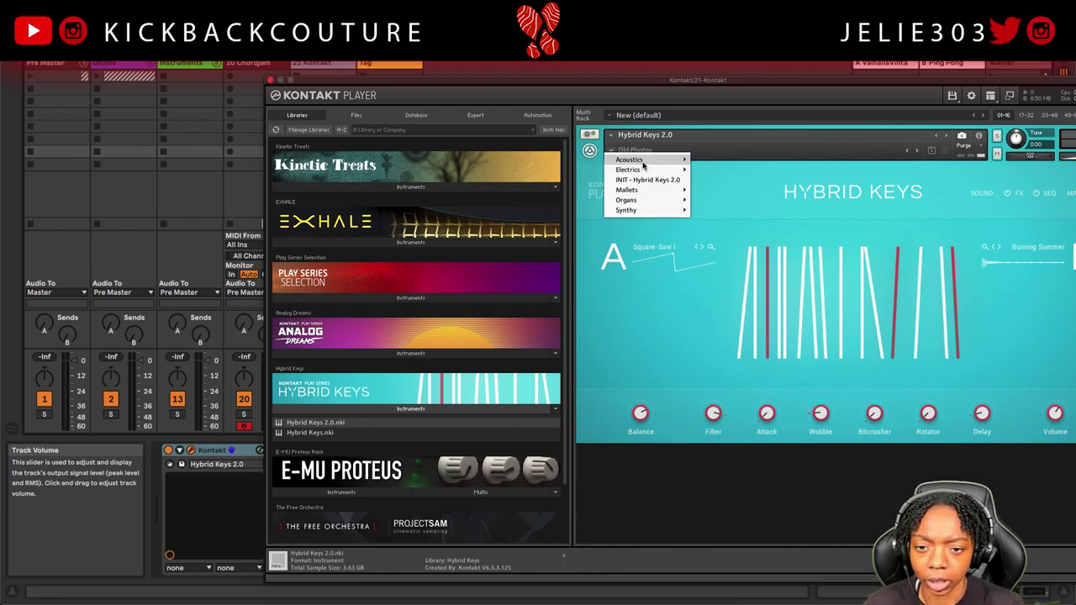
mouse_move(643, 159)
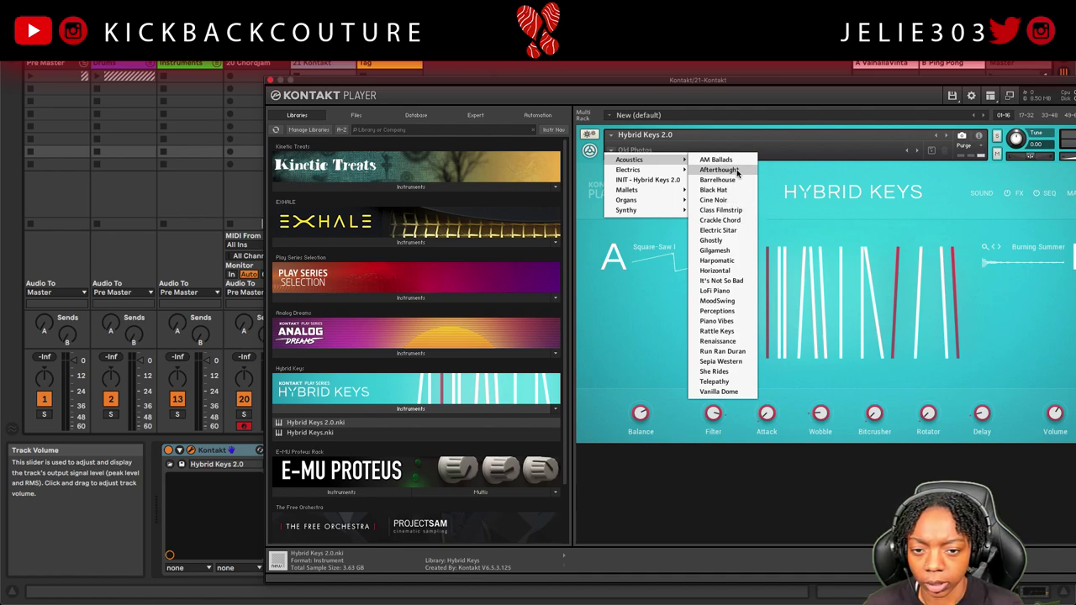
left_click(269, 80)
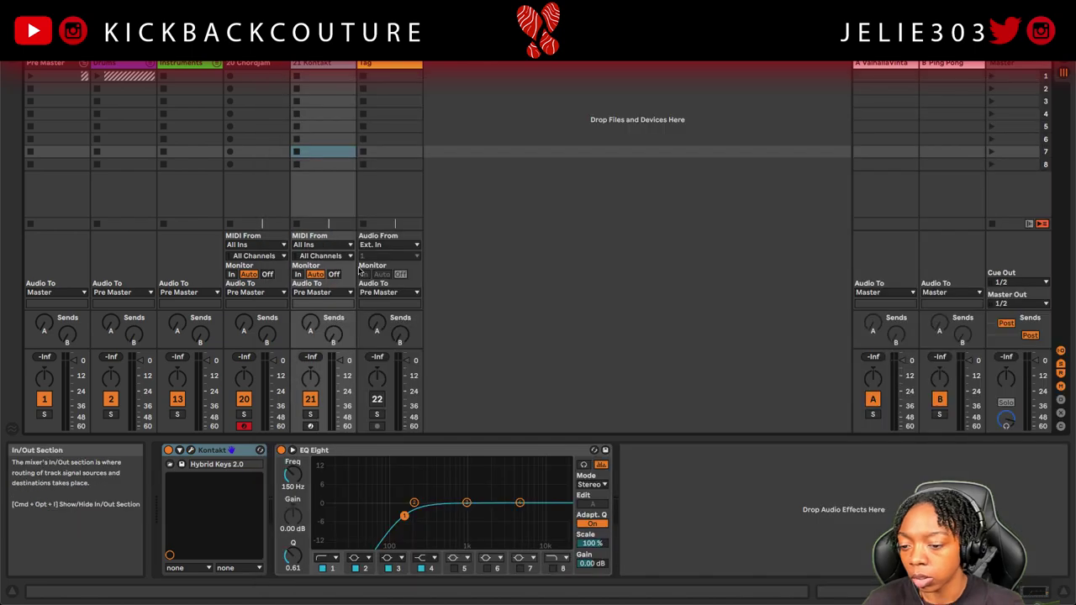
- Route the Kontakt track's MIDI input from the 20-Chordjam track, using the Chordjam plug-in as its input channel
key("Left")
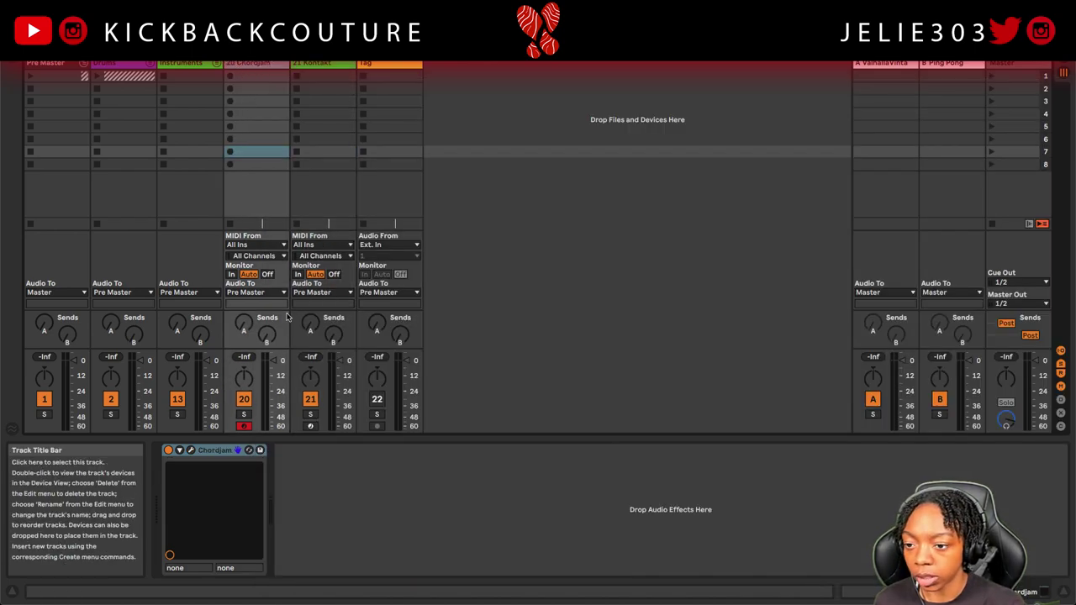
left_click(322, 245)
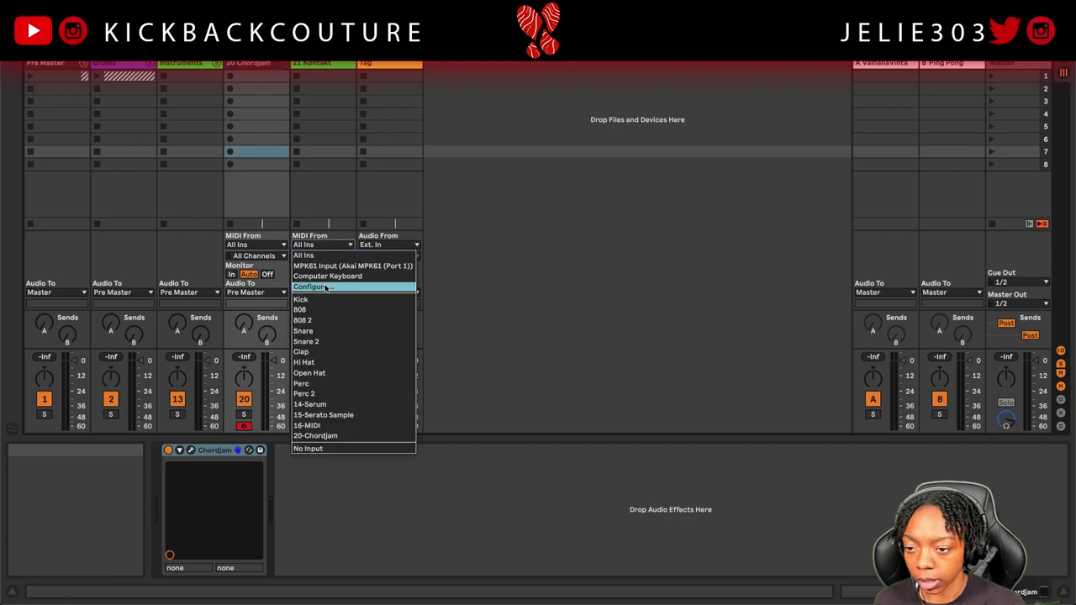
left_click(326, 436)
left_click(314, 256)
left_click(315, 291)
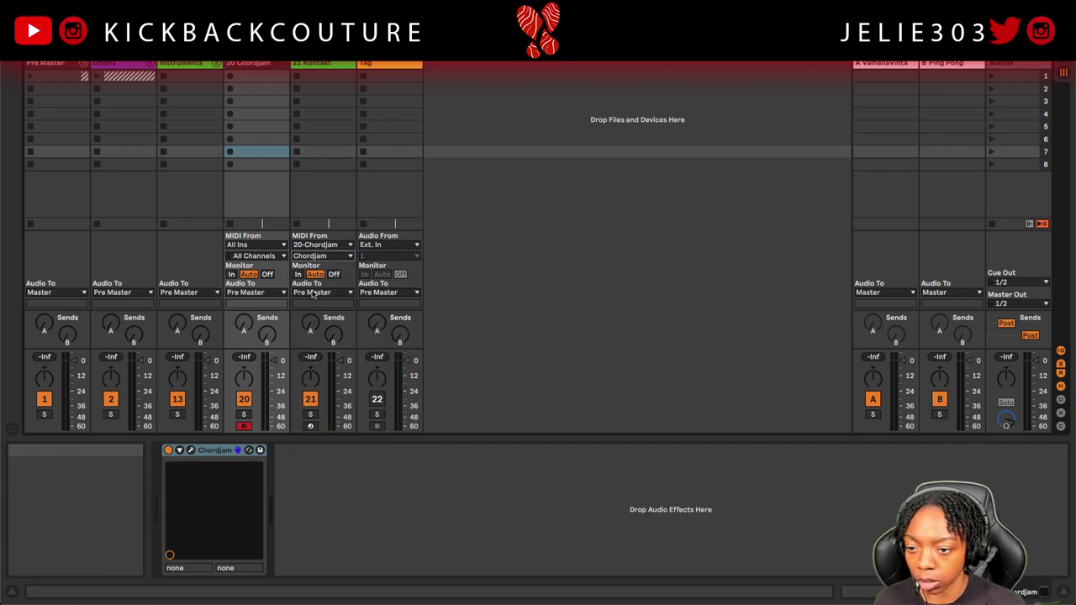
- Set the Kontakt track's monitoring to In and arm it for recording together with the Chordjam track
left_click(311, 244)
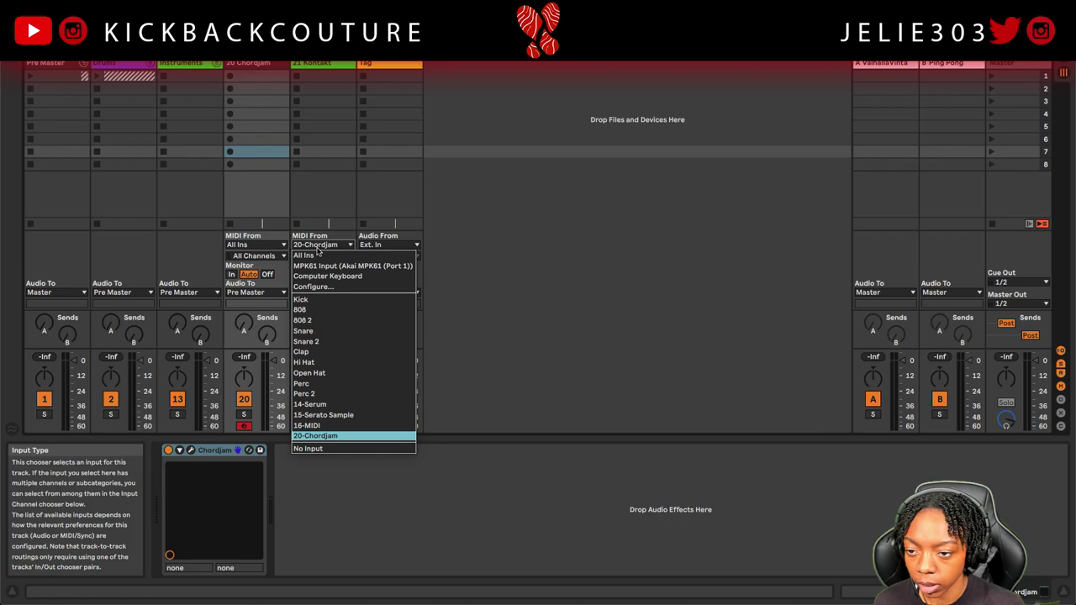
left_click(294, 284)
left_click(298, 274)
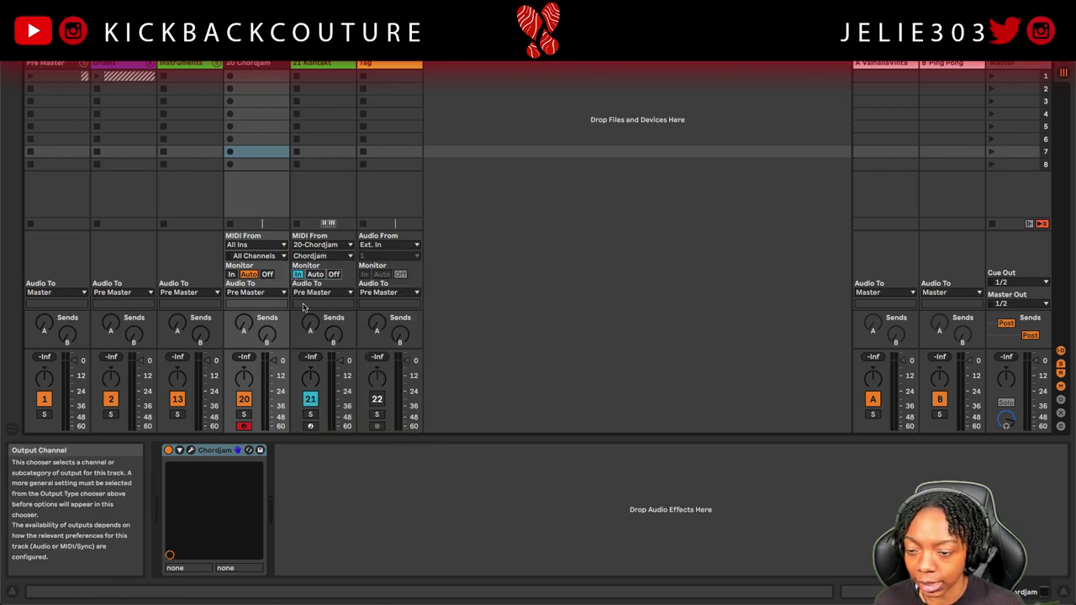
left_click(312, 427)
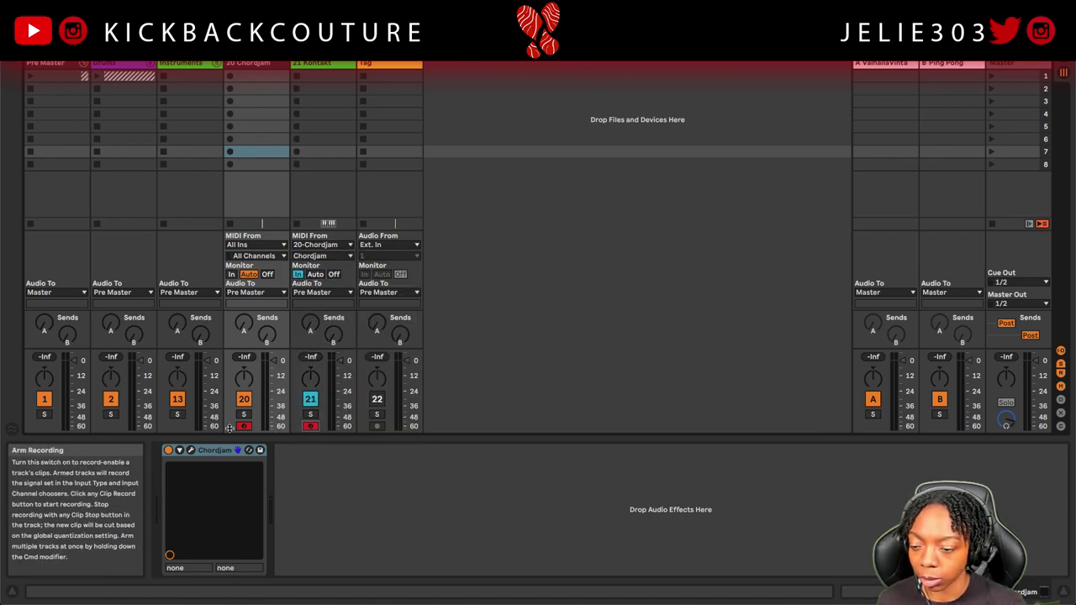
- Open Chordjam on track 20 and set its key to F# and its chord type to Minor Scale
left_click(190, 450)
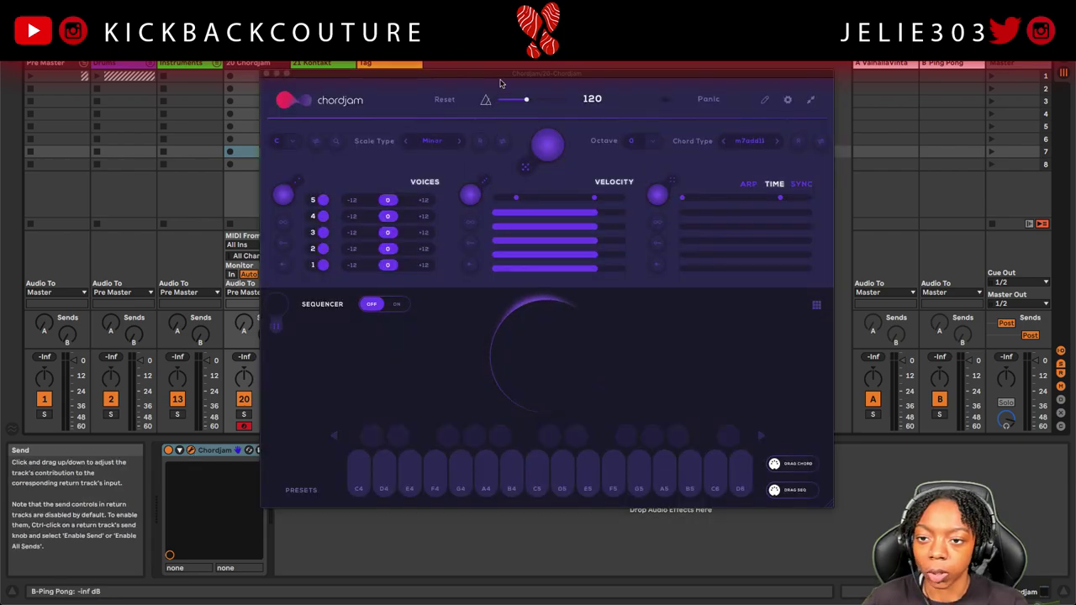
left_click(279, 144)
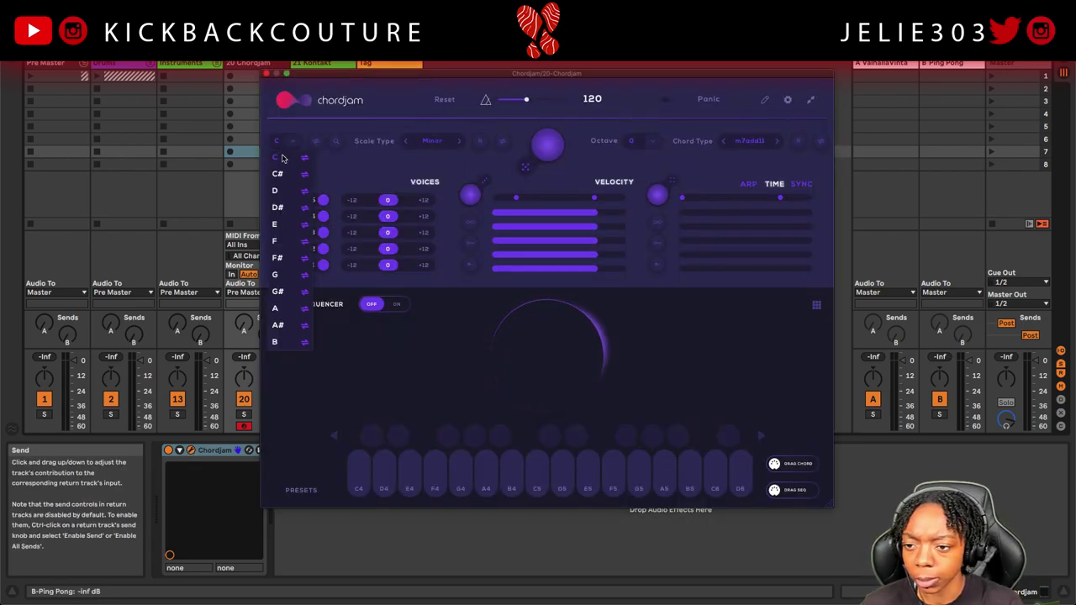
left_click(283, 262)
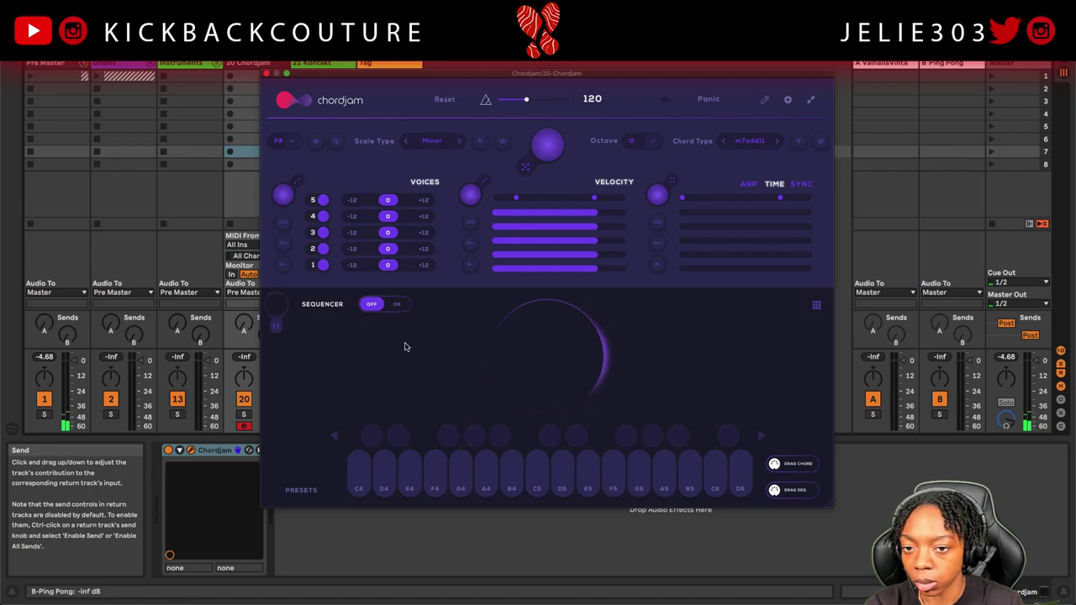
left_click(747, 143)
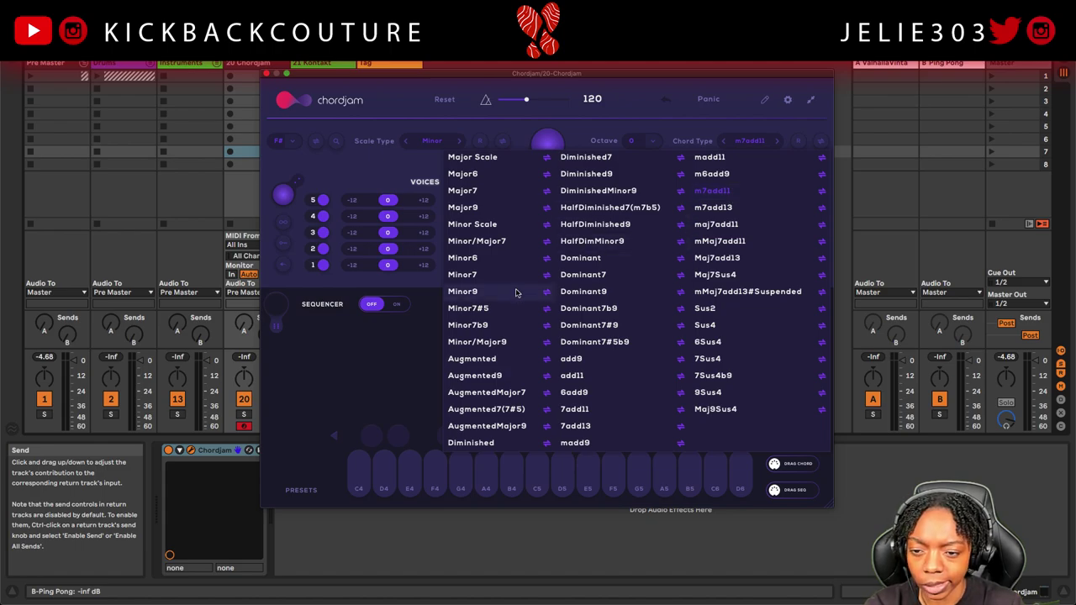
left_click(473, 224)
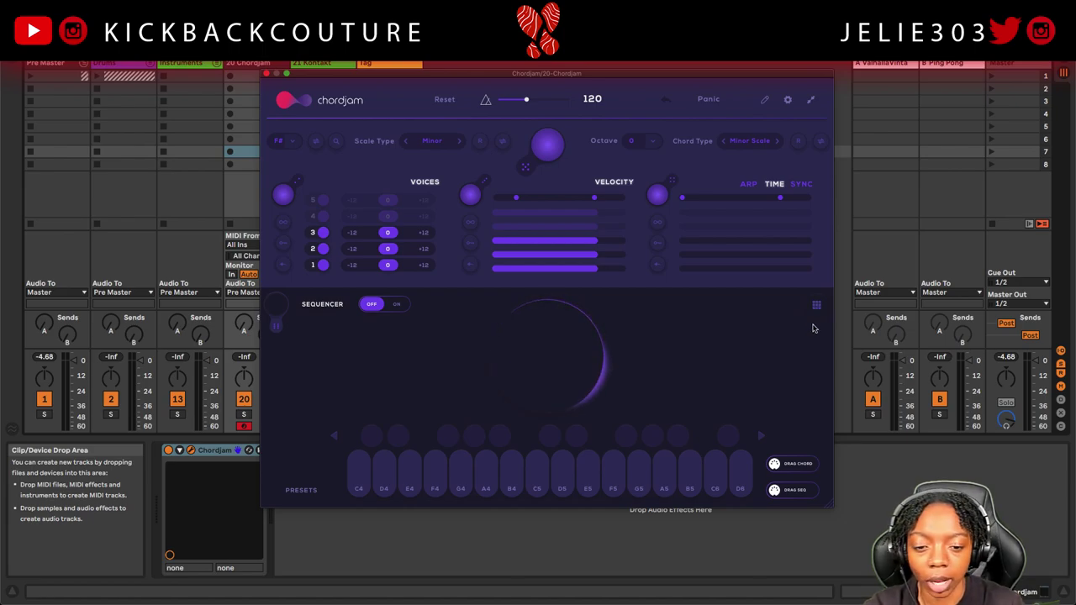
- Turn on the Chordjam sequencer with the Straight 4 preset and play the pattern
left_click(396, 304)
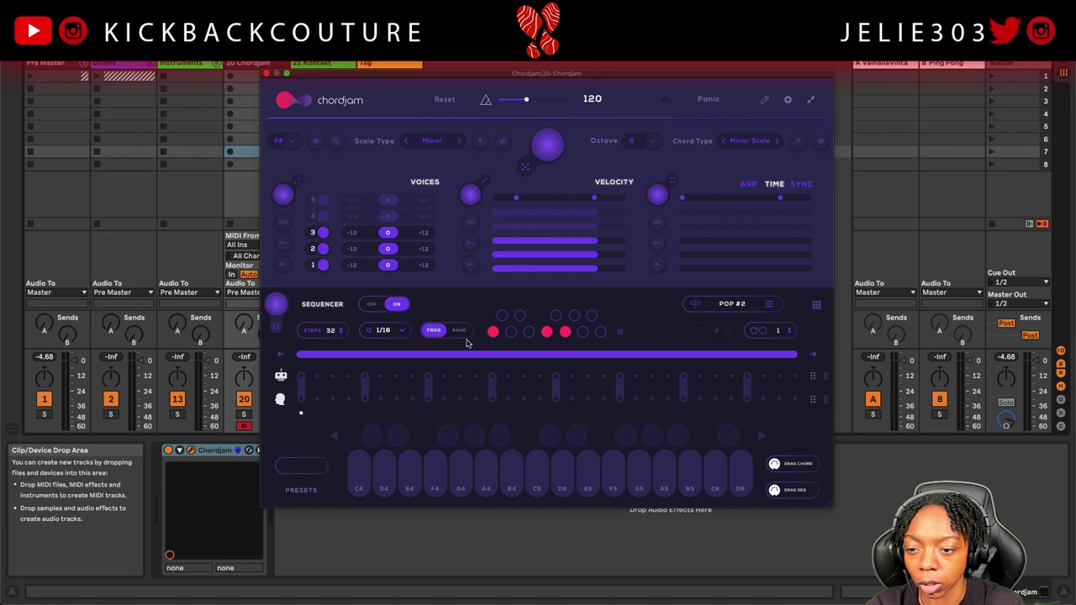
left_click(769, 306)
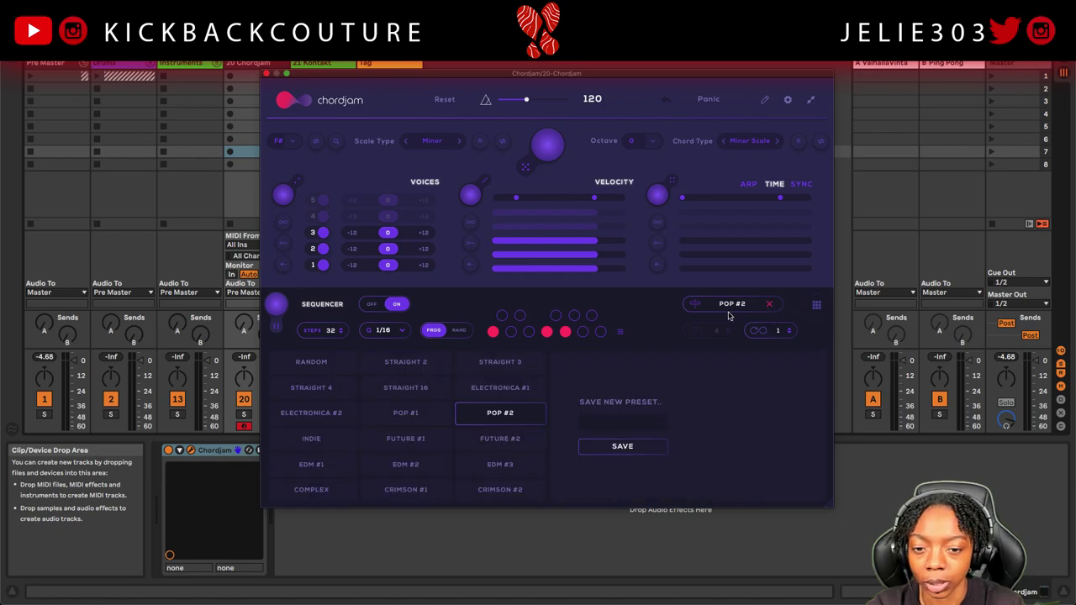
left_click(320, 389)
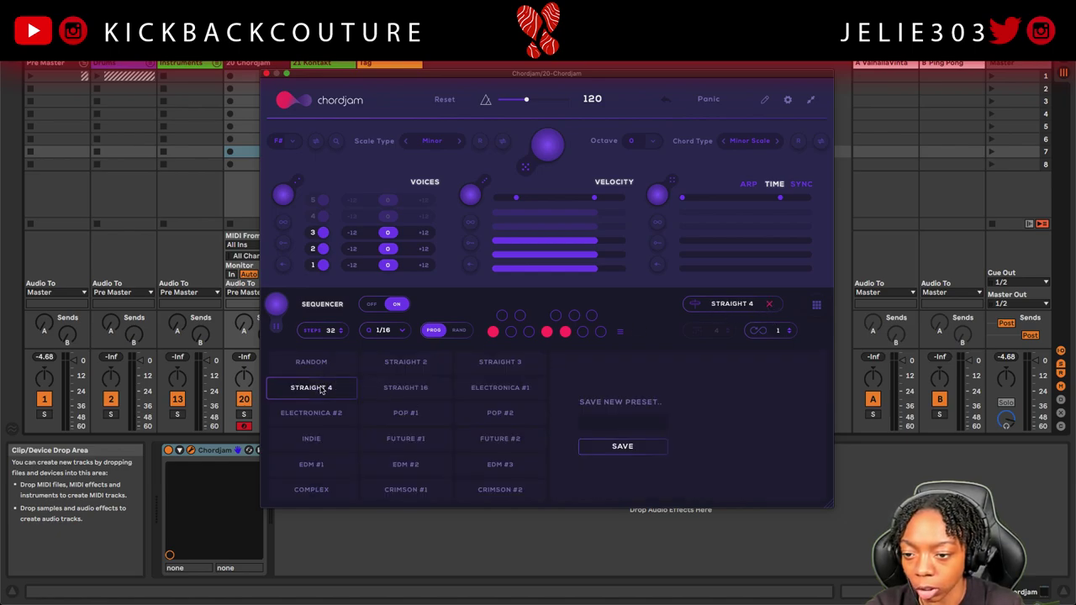
left_click(768, 306)
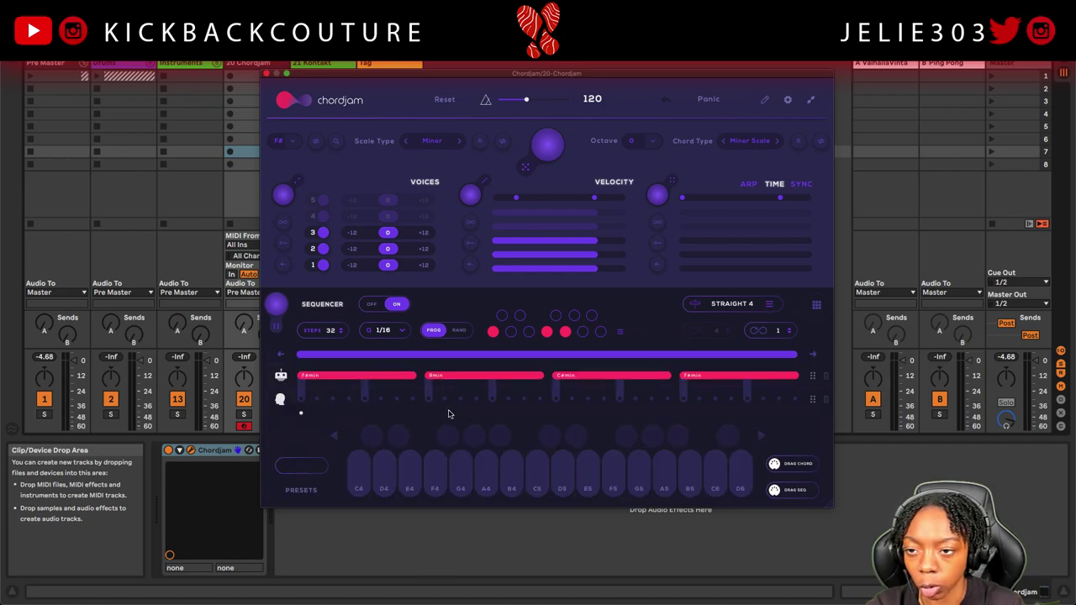
key("space")
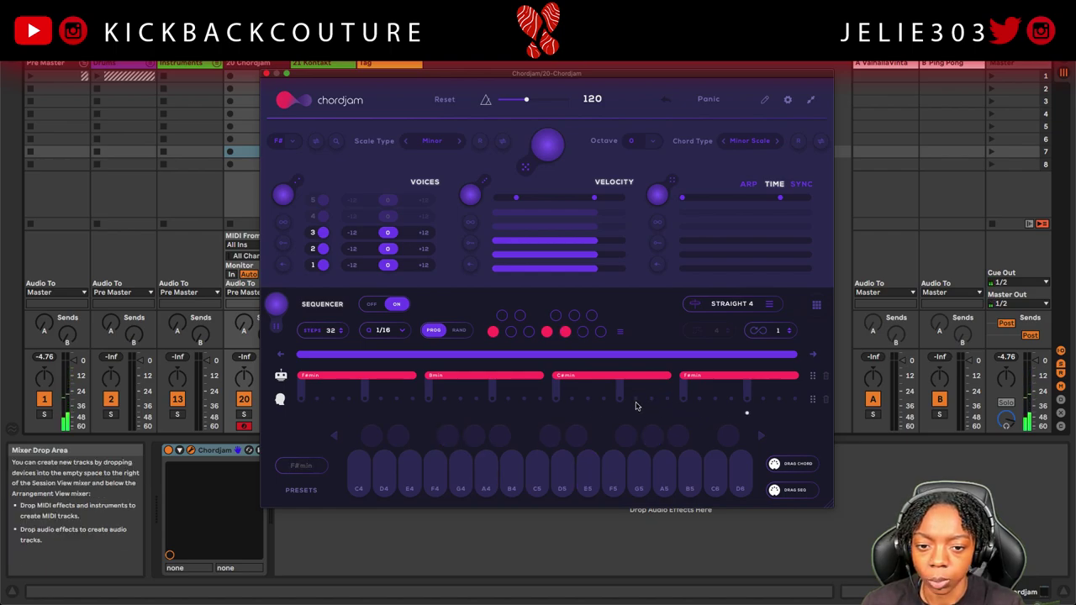
- Audition the factory chord progressions I II IV V, I III IV VI and I IV V VI, and settle on I III IV V
left_click(621, 333)
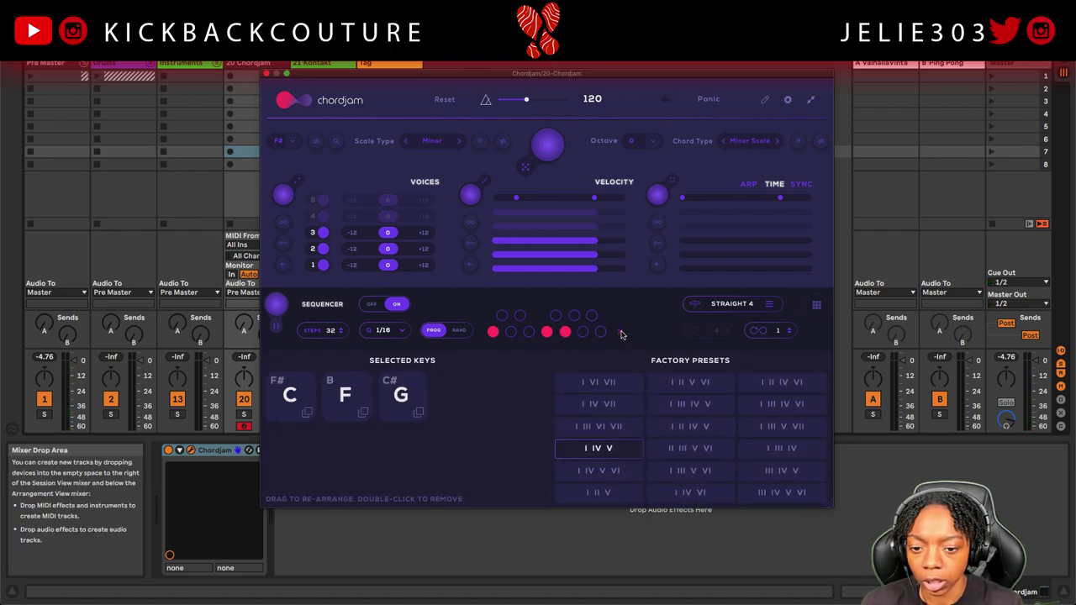
left_click(701, 428)
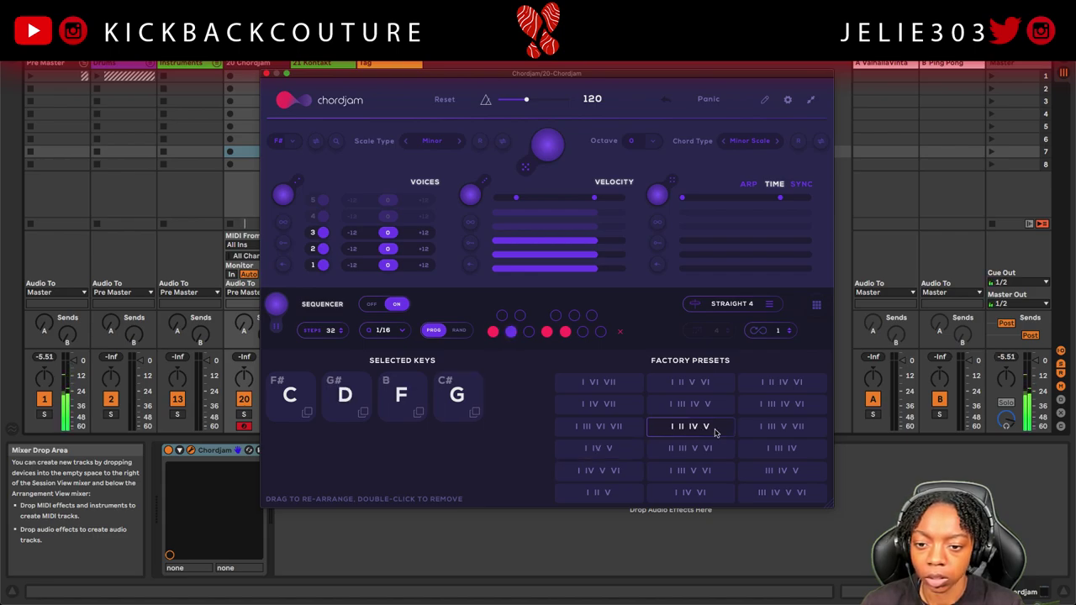
left_click(703, 407)
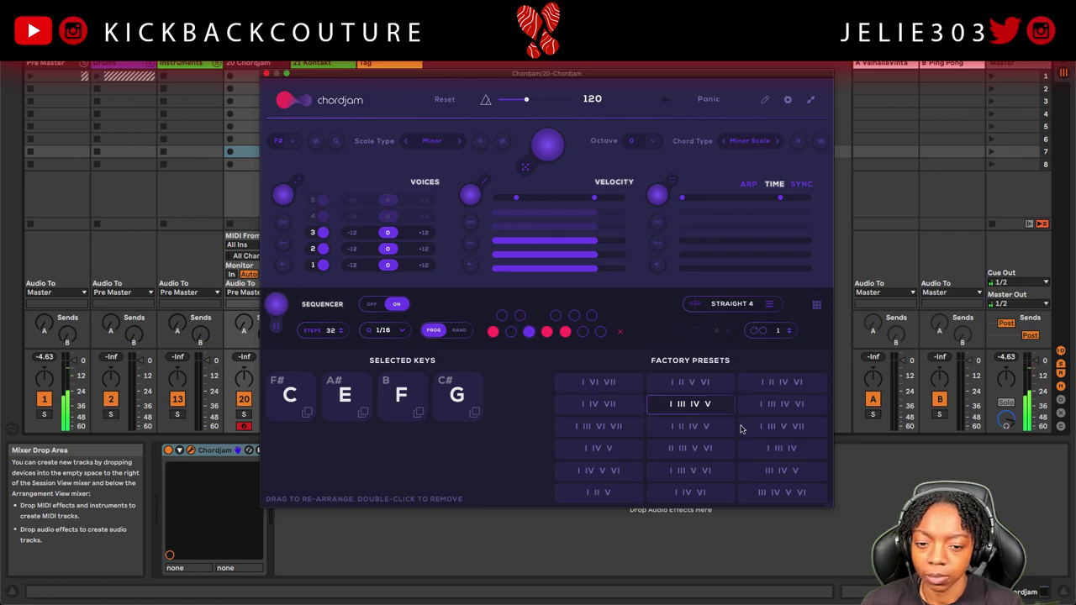
left_click(787, 410)
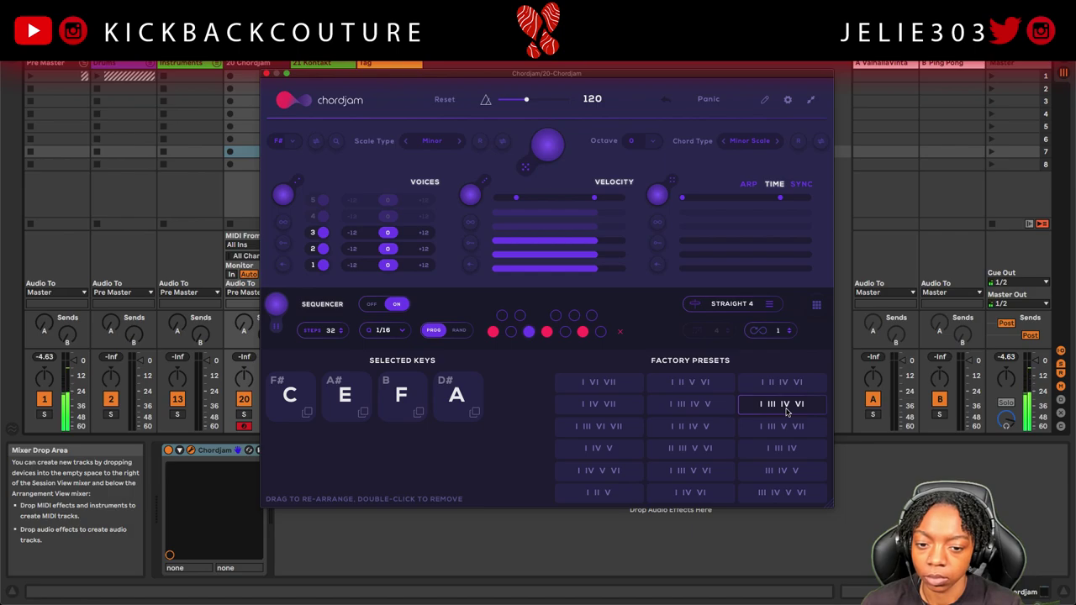
left_click(700, 409)
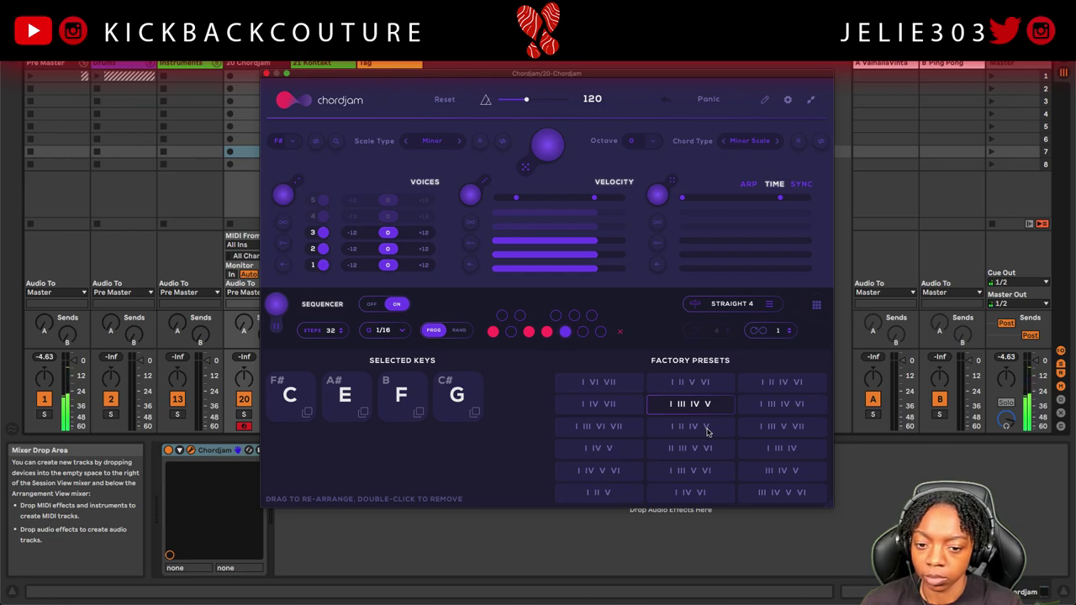
left_click(610, 471)
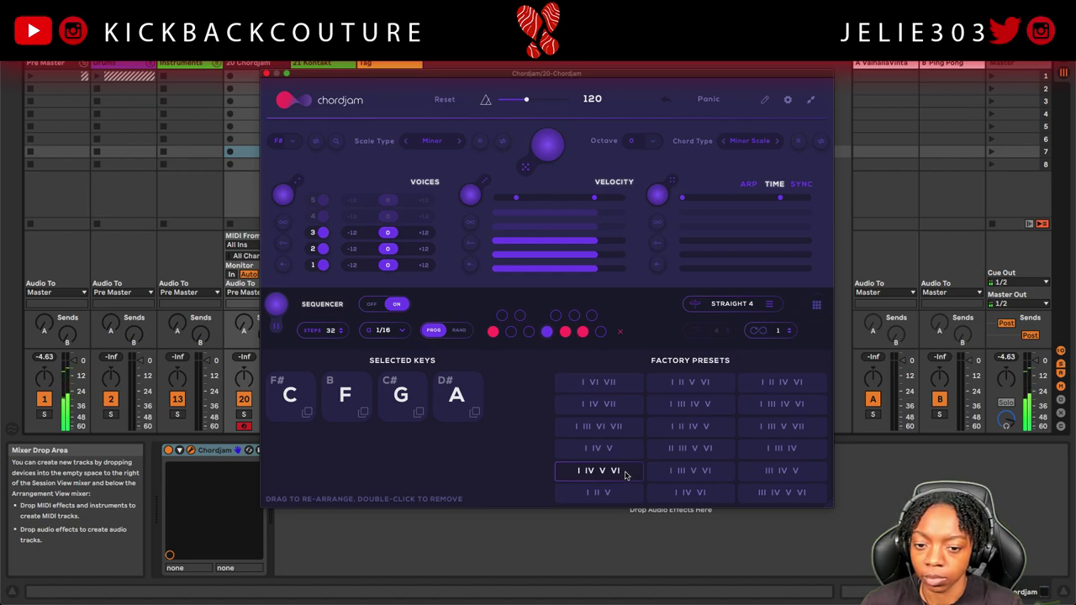
left_click(703, 410)
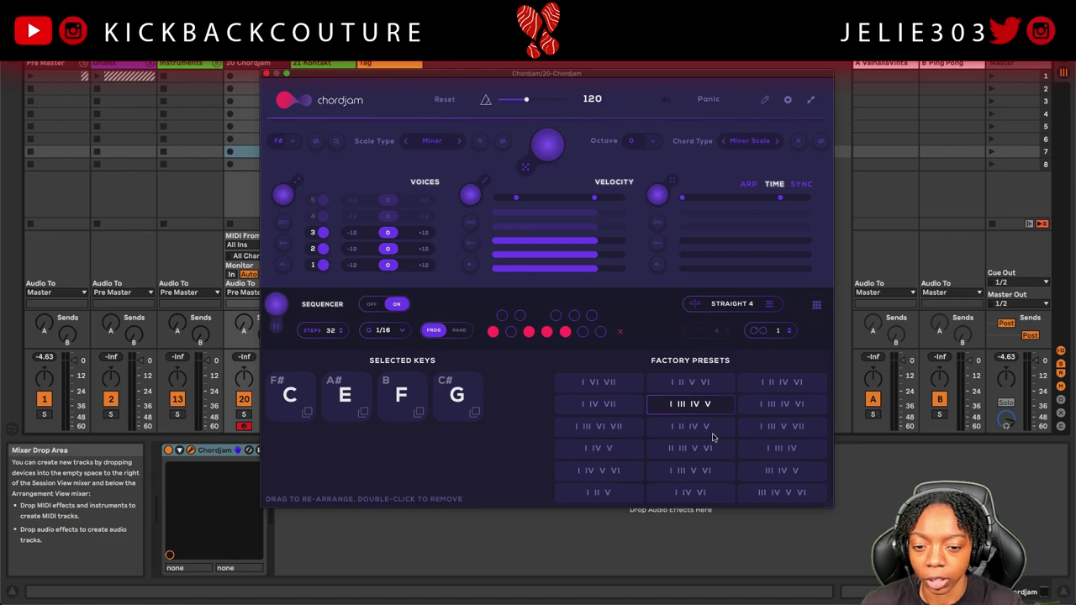
left_click(266, 75)
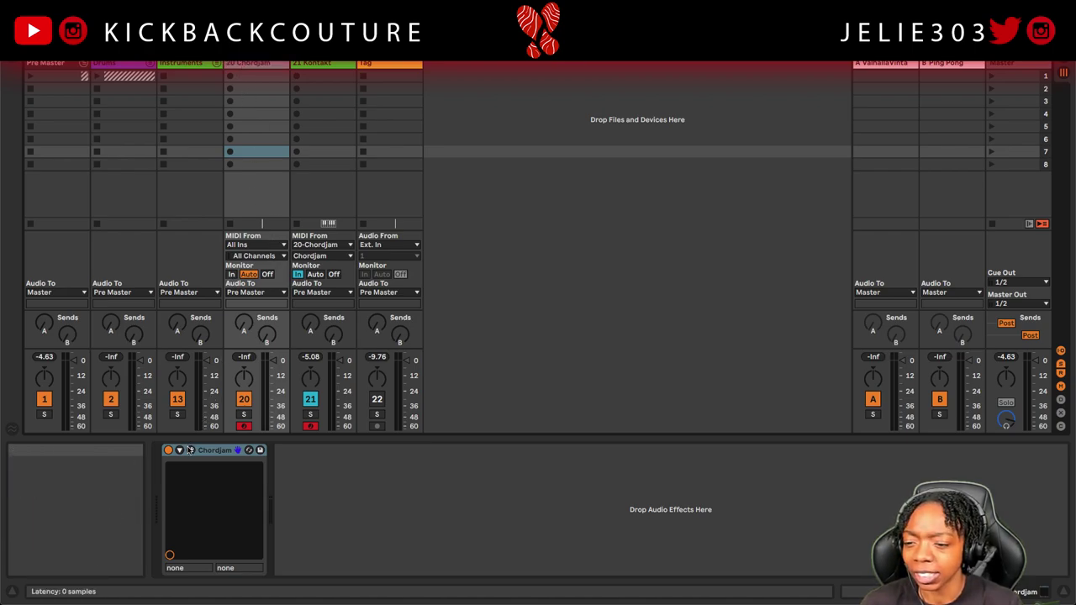
- Reopen Chordjam and apply the Up & Down arpeggio to the F#min and Bmin chords in the sequencer
left_click(191, 450)
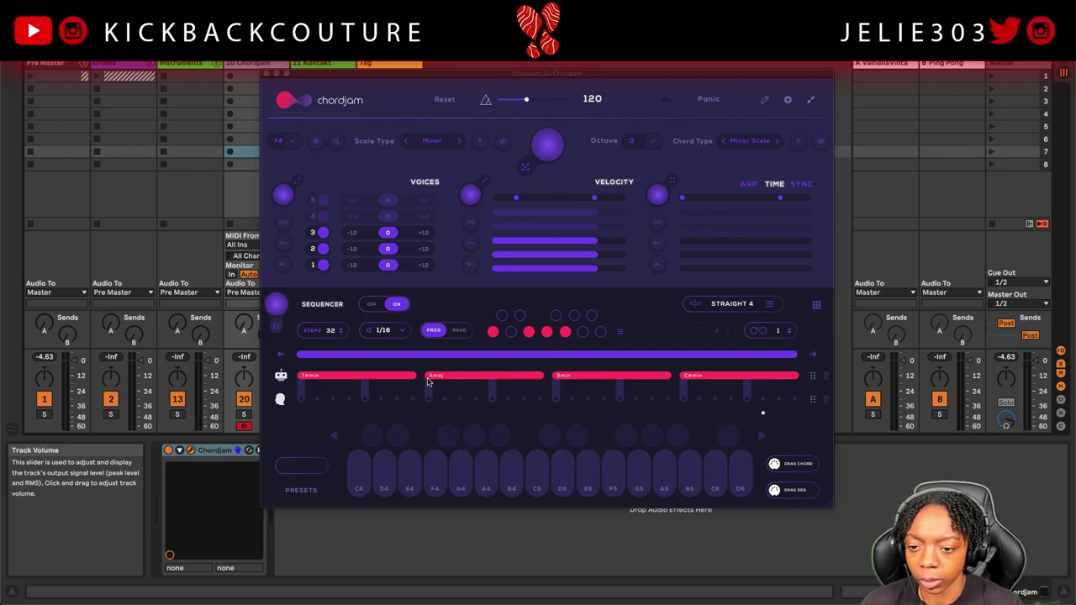
left_click(390, 381)
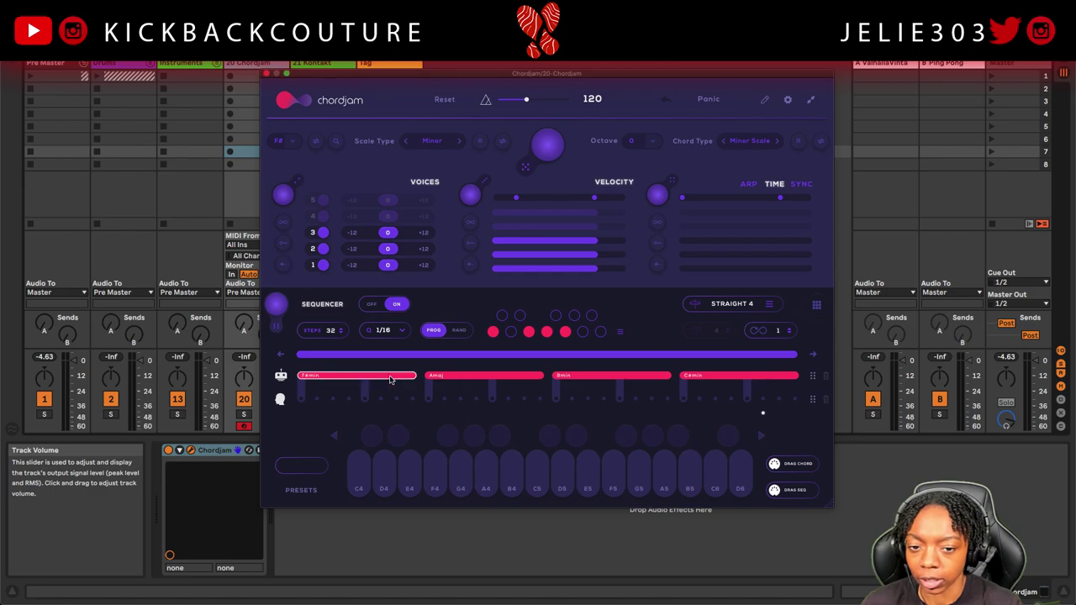
left_click(747, 185)
left_click(705, 219)
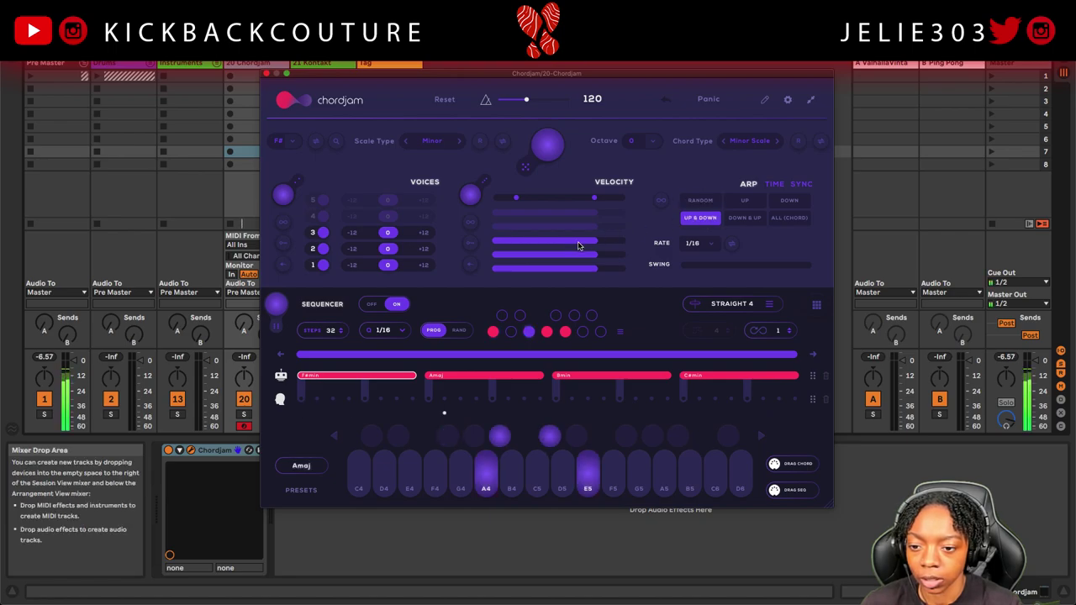
left_click(609, 377)
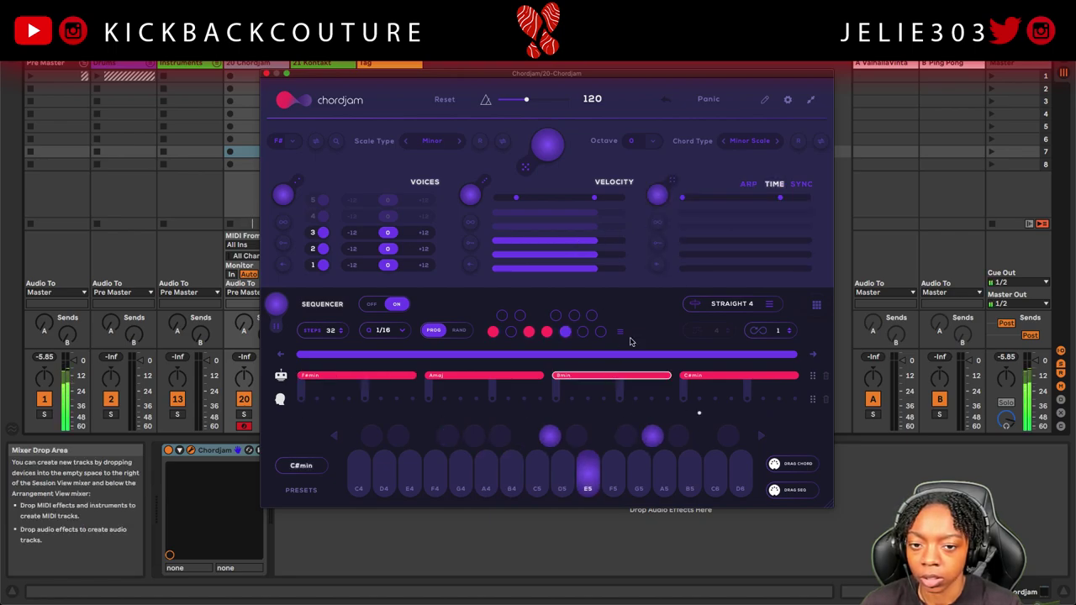
left_click(748, 184)
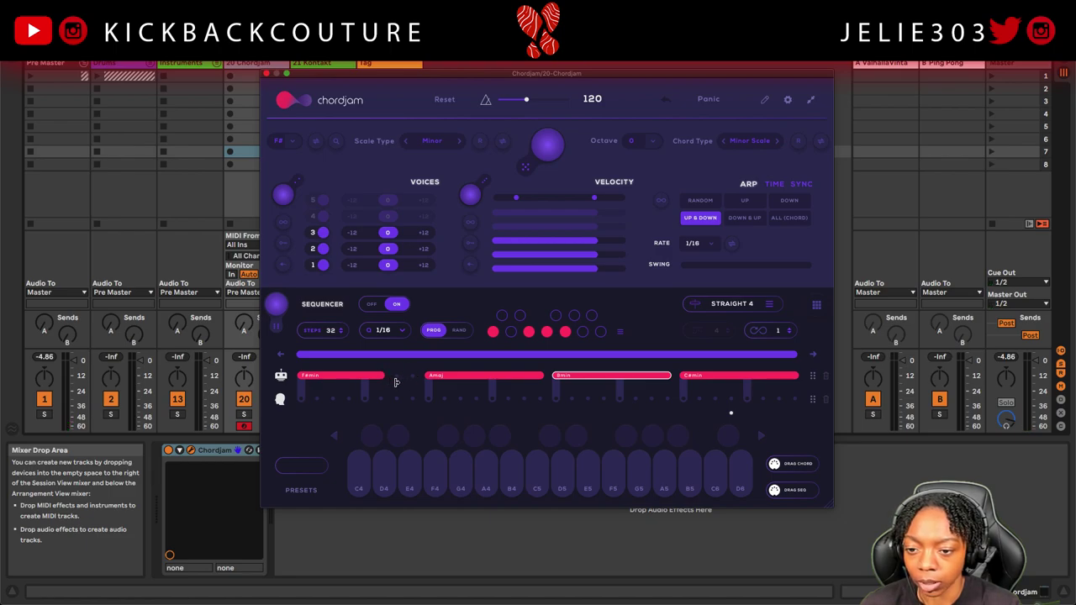
- In the sequencer, extend F#min to 12 steps, reduce Amaj to the 4 steps after it, and shorten C#min by one step
left_click_drag(396, 383, 419, 378)
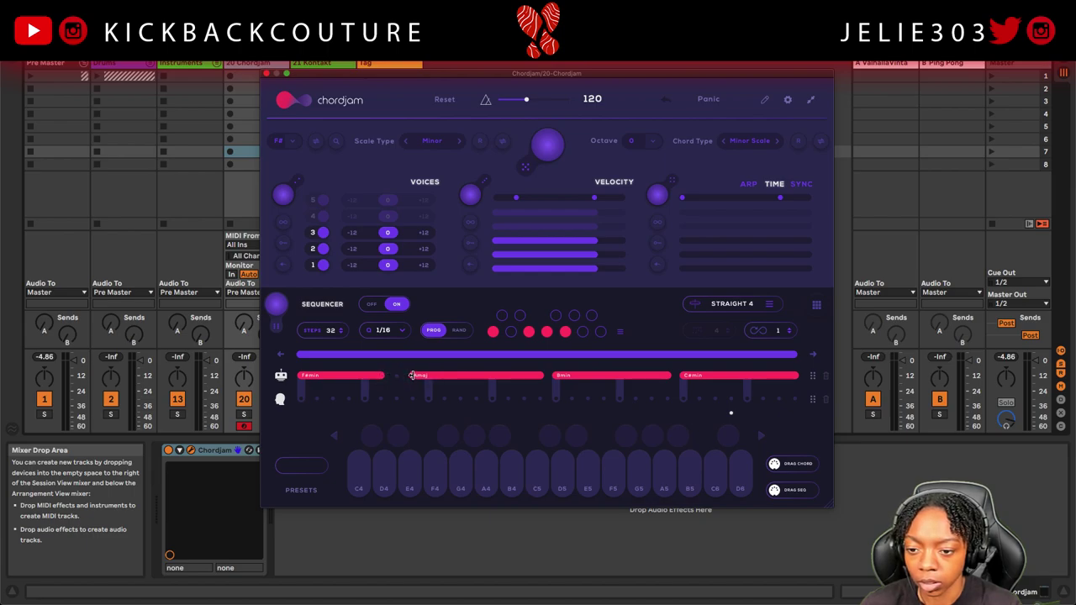
key("space")
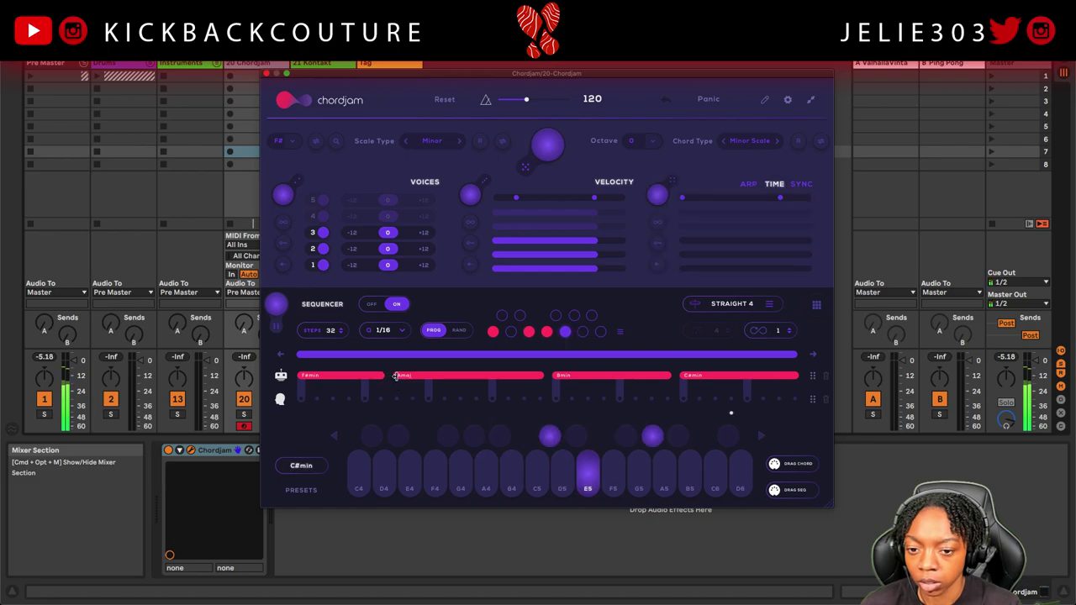
left_click_drag(396, 376, 472, 376)
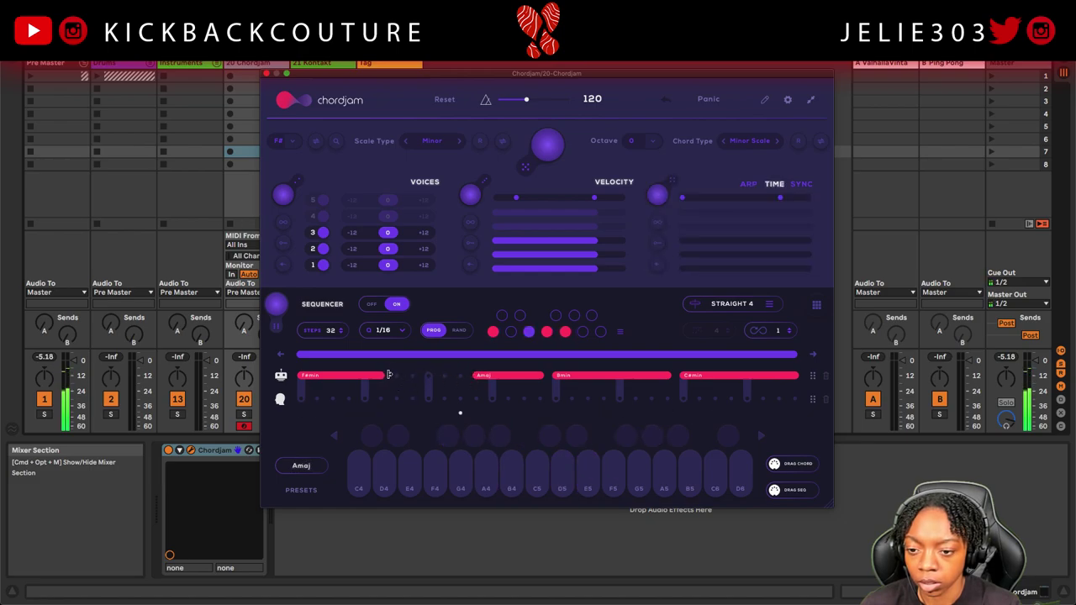
left_click_drag(380, 376, 465, 378)
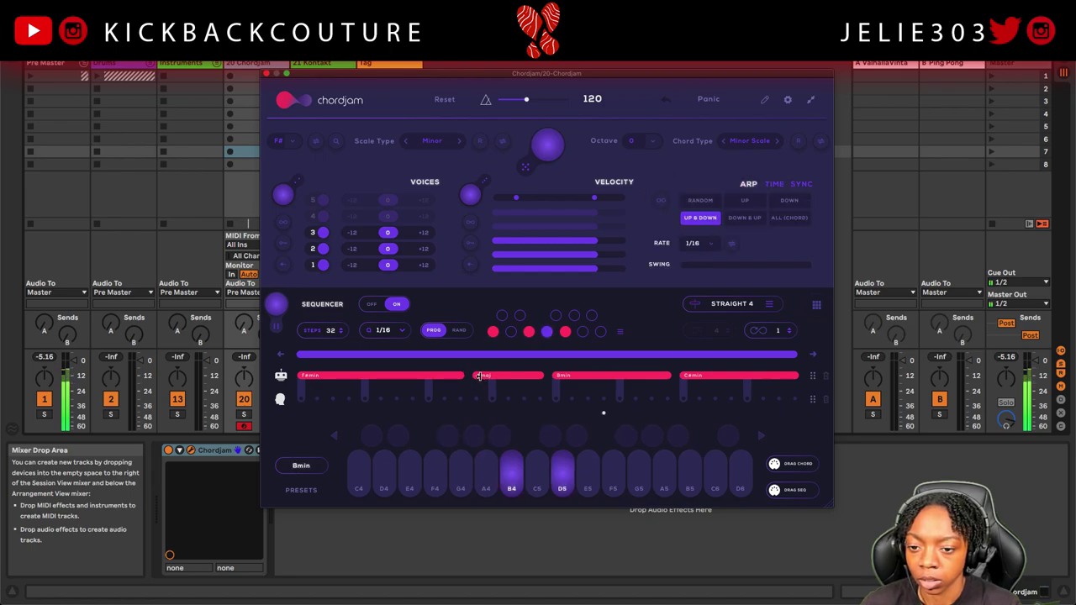
left_click_drag(469, 375, 482, 378)
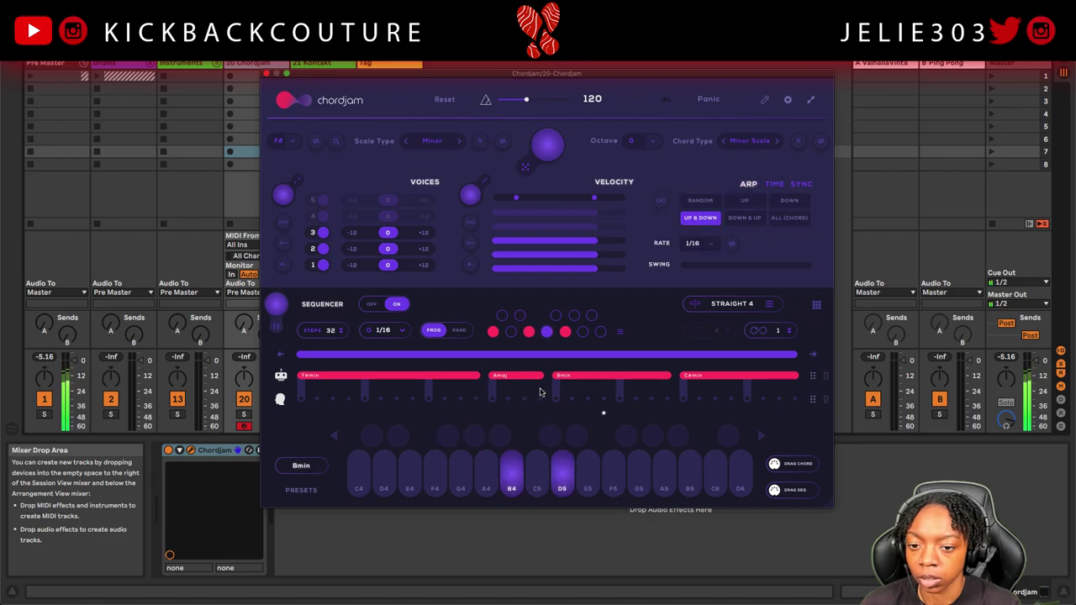
left_click_drag(798, 376, 744, 378)
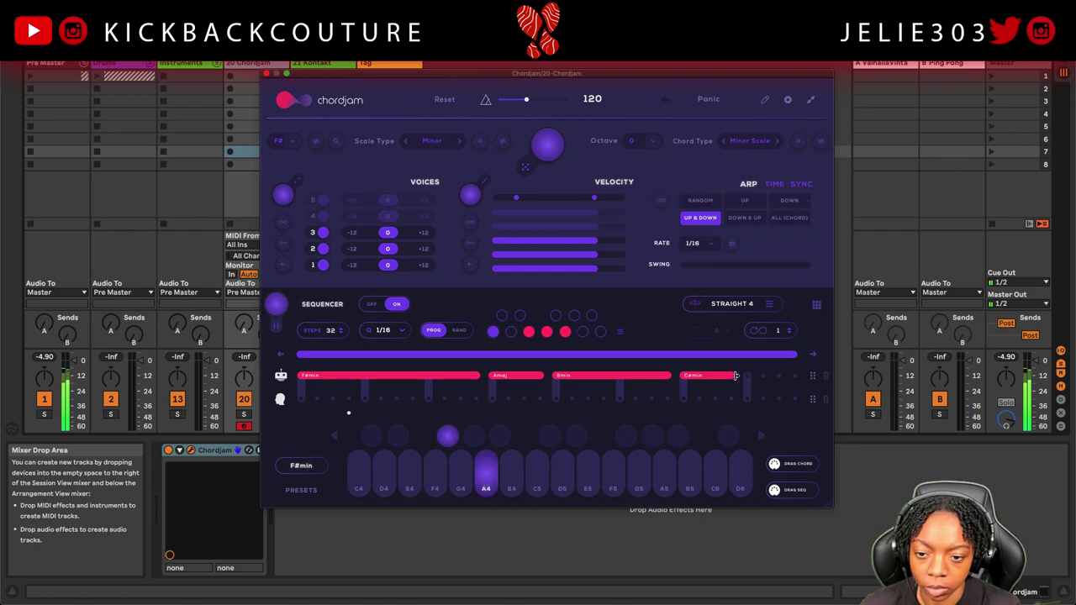
left_click_drag(735, 376, 778, 376)
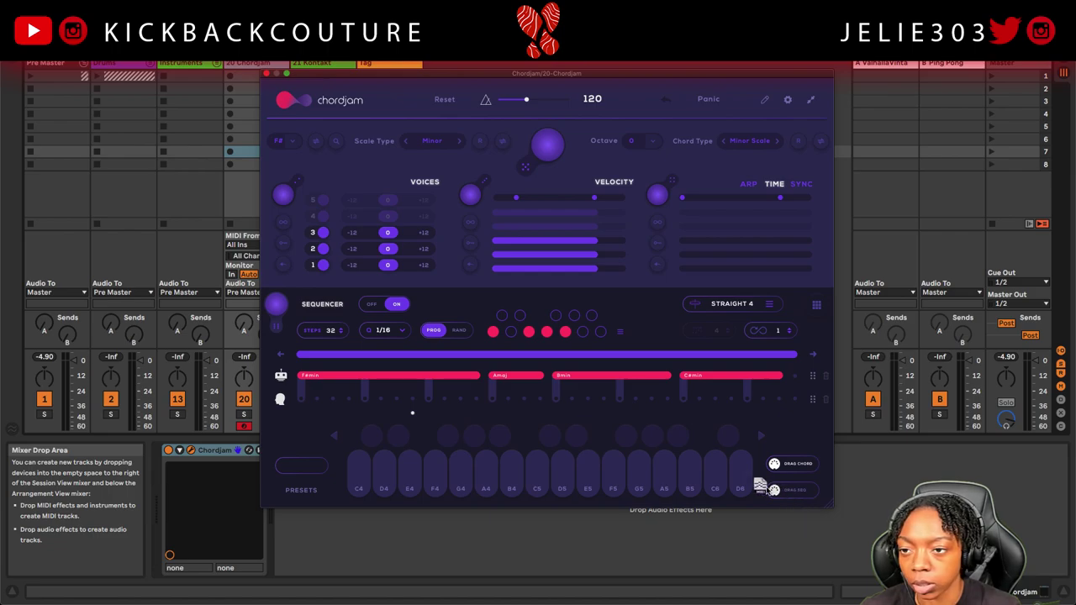
- Export the Chordjam sequence as a MIDI clip into the first slot of track 21 and close Chordjam to show its notes
left_click(310, 65)
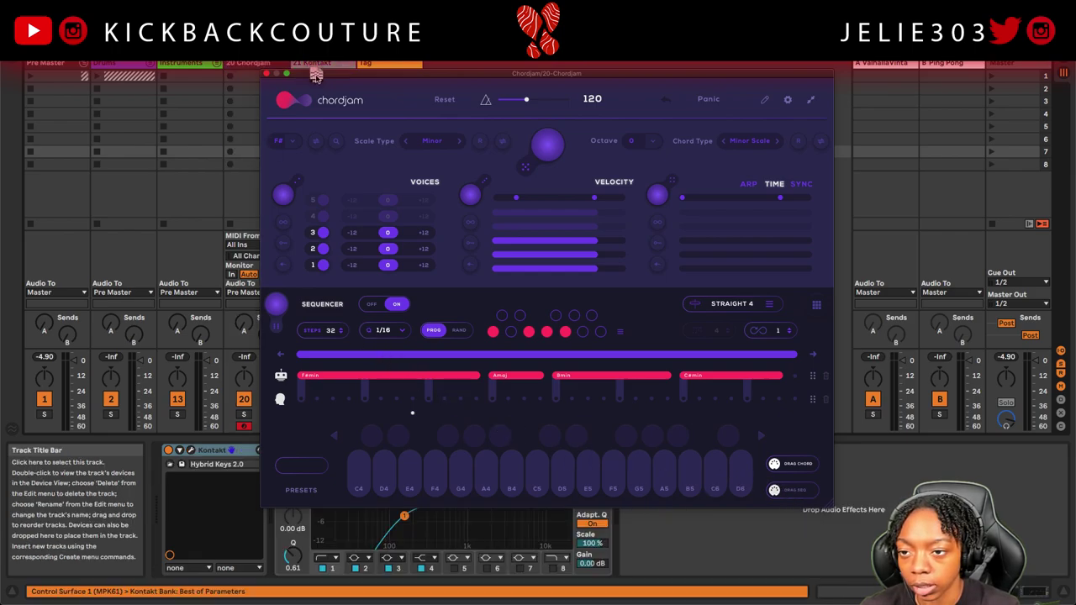
left_click_drag(316, 76, 542, 94)
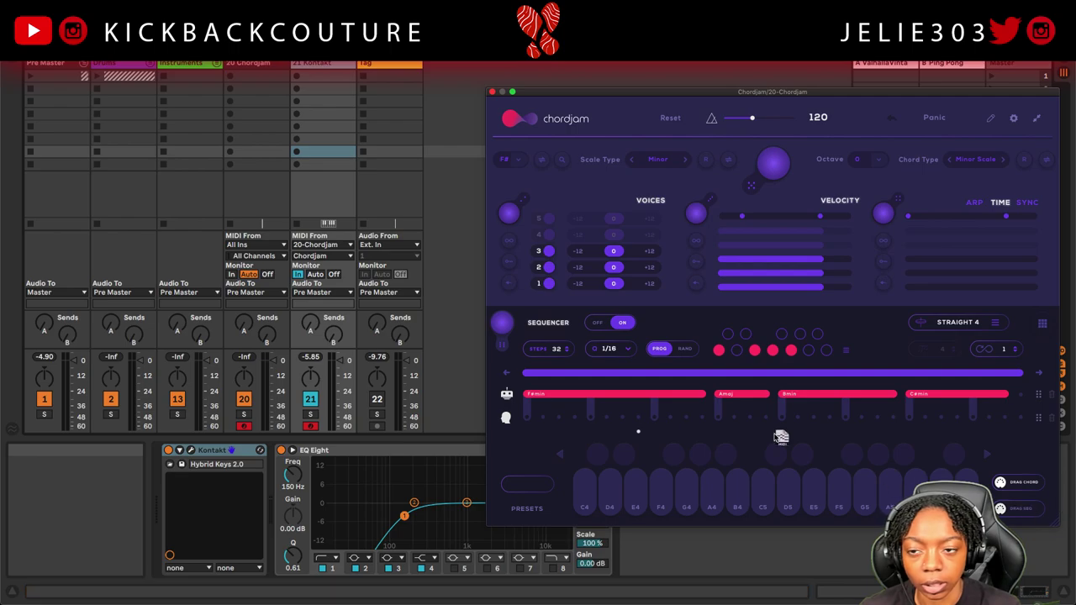
left_click_drag(781, 437, 317, 75)
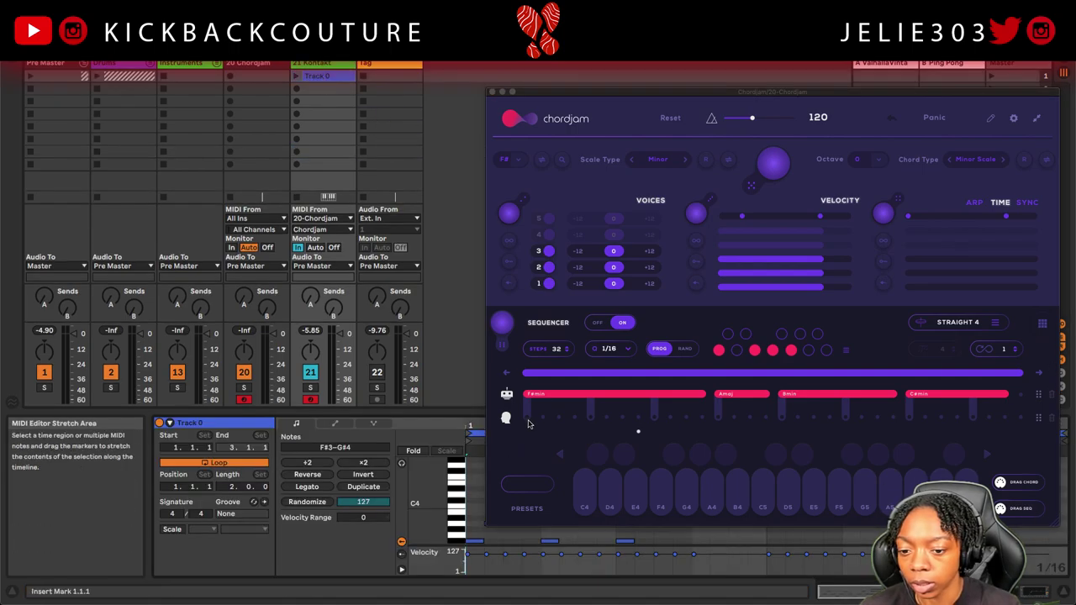
left_click(497, 95)
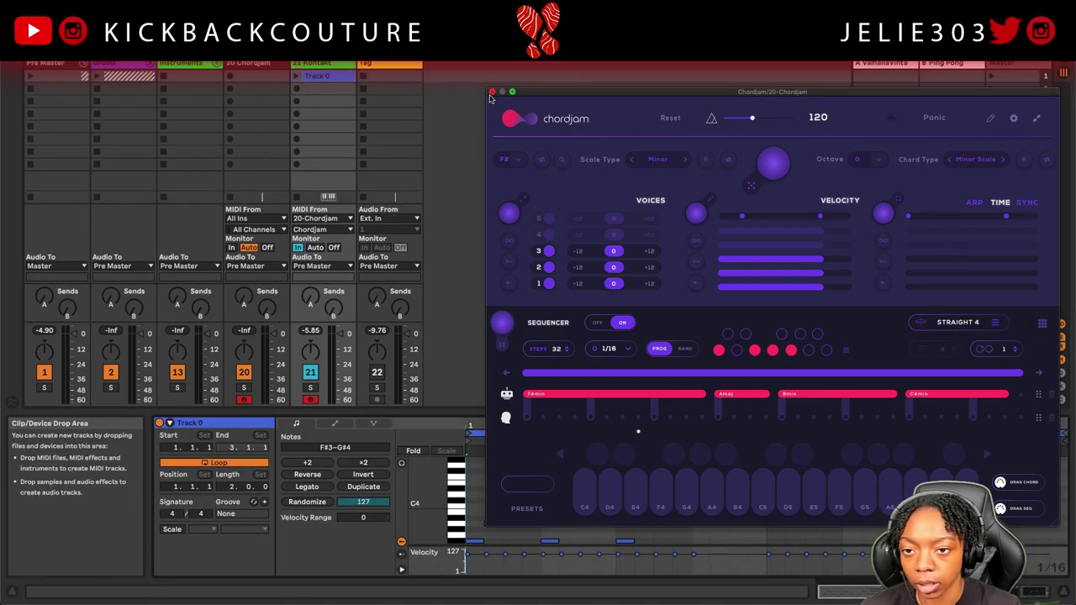
left_click(492, 92)
left_click_drag(560, 413, 555, 136)
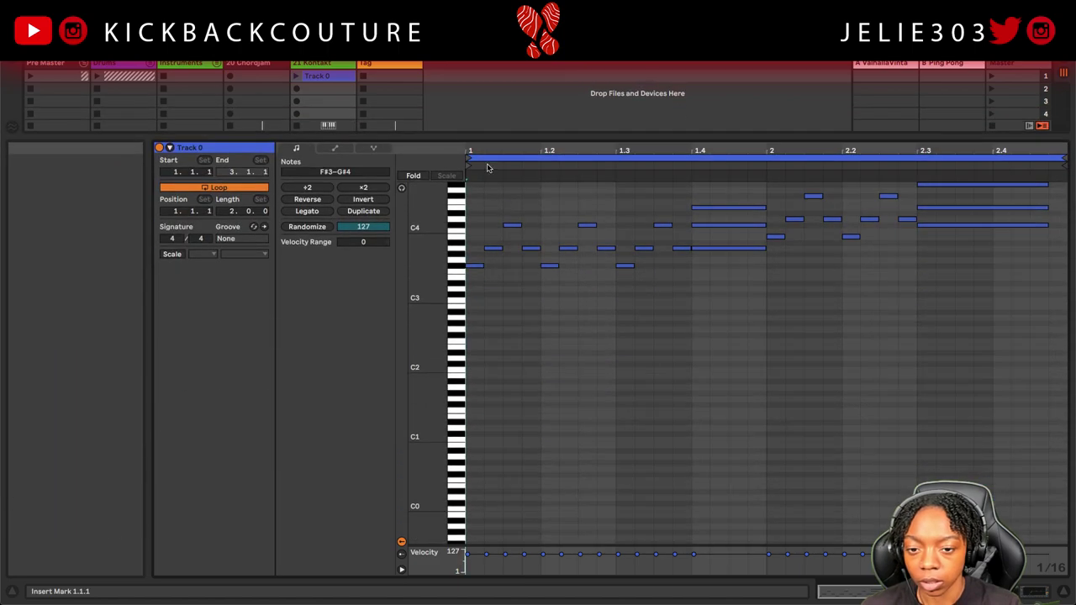
scroll(571, 338, "up", 5)
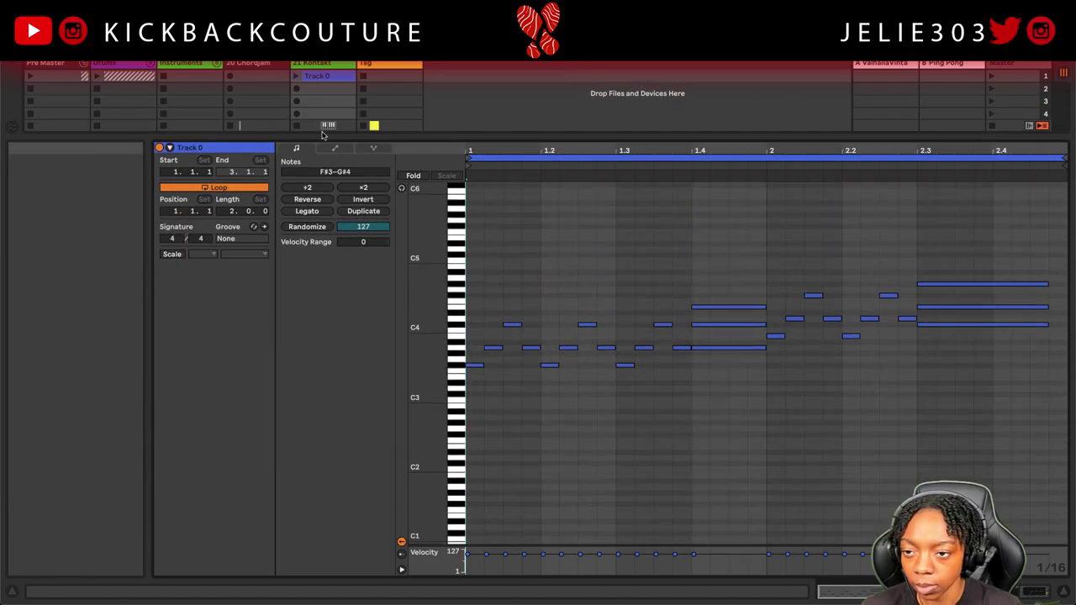
- Set track 21's MIDI input to All Ins and its monitoring to Auto, and launch the imported clip
left_click_drag(320, 137, 321, 420)
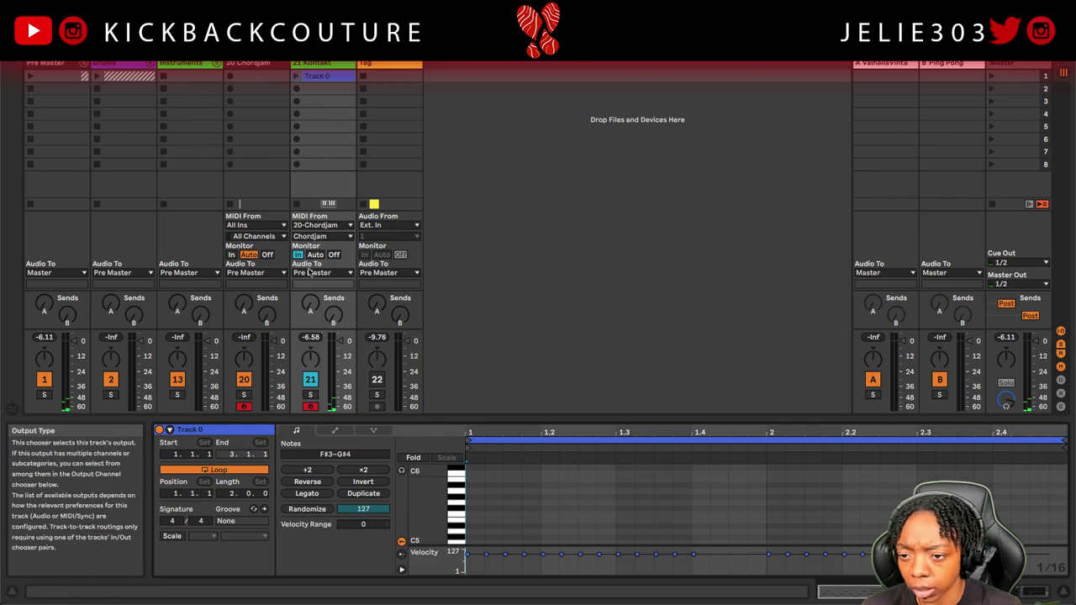
left_click(322, 225)
left_click(320, 219)
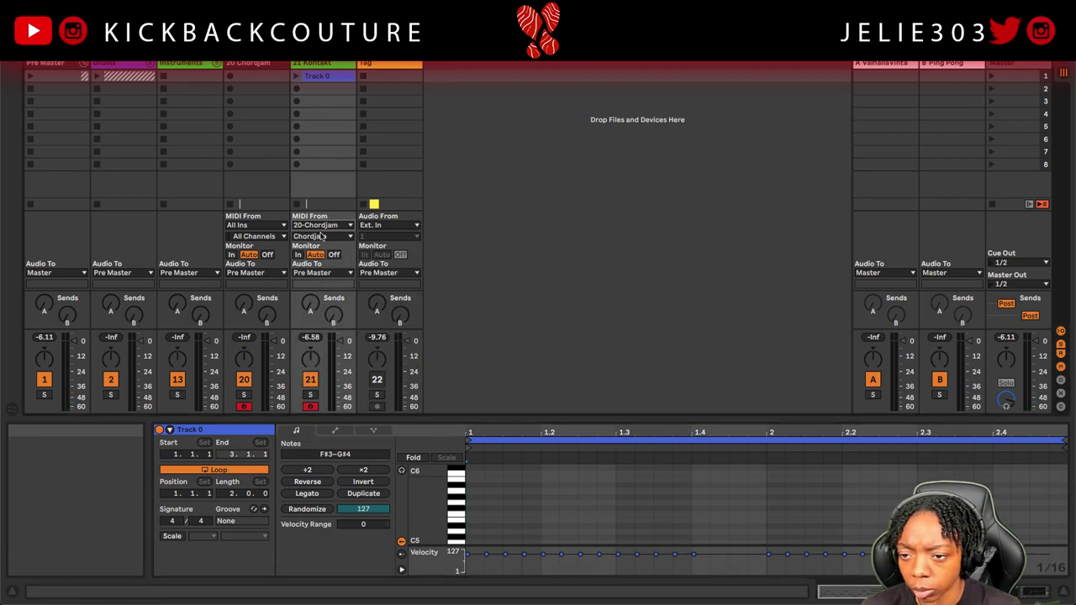
left_click_drag(534, 419, 536, 208)
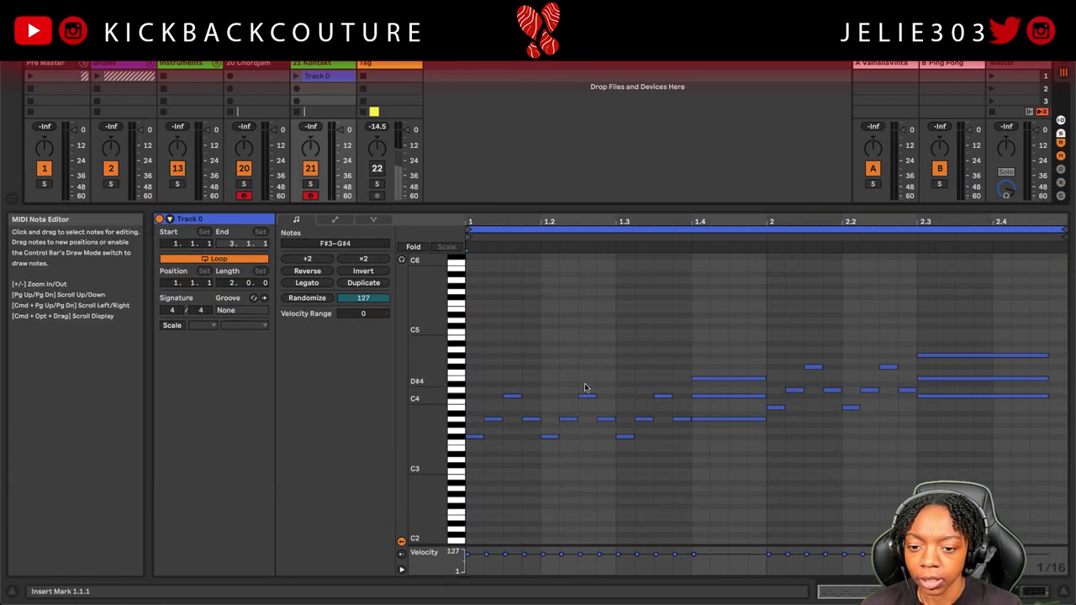
left_click(296, 75)
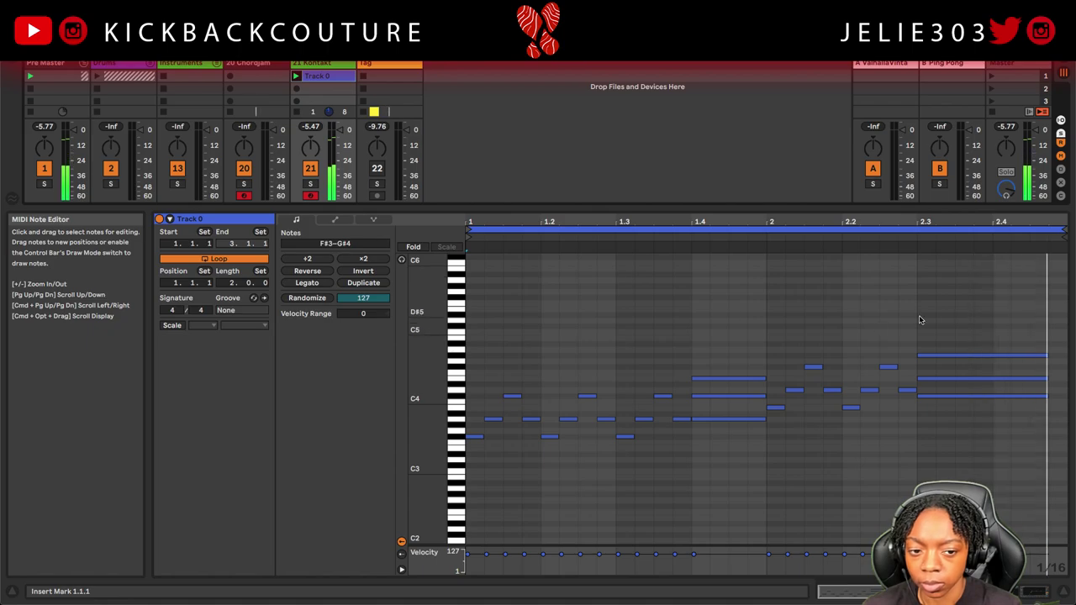
- Shorten the clip's last chord to end at 2.4 and duplicate it to fill the final beat, checking it in playback
left_click_drag(917, 320, 1015, 398)
left_click_drag(1046, 356, 990, 363)
key("super+d")
key("space")
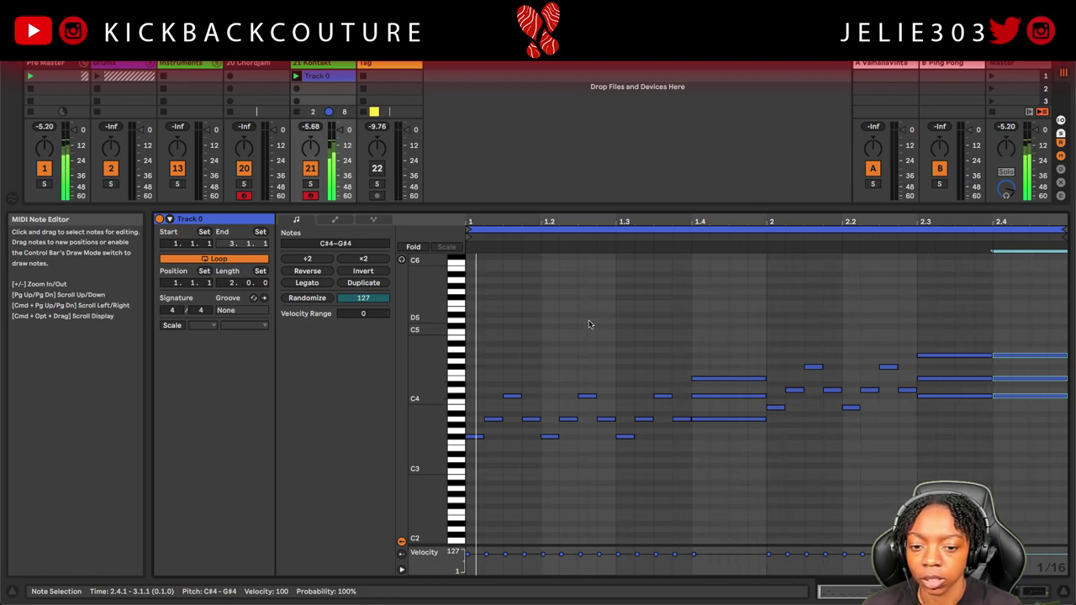
key("space")
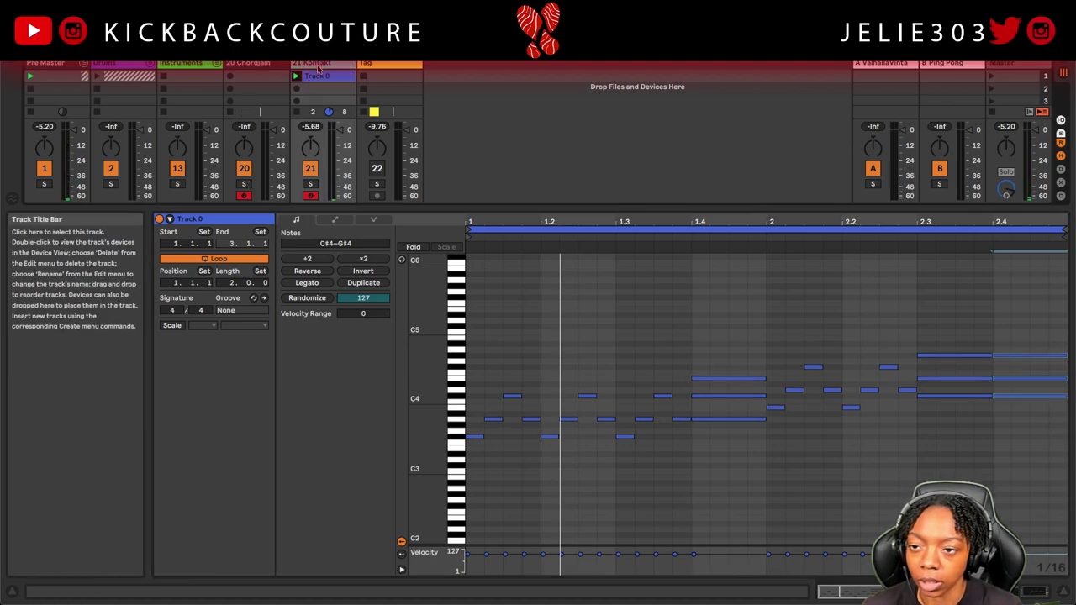
- Duplicate Kontakt track 21 and delete the clip from the copy
key("ctrl+d")
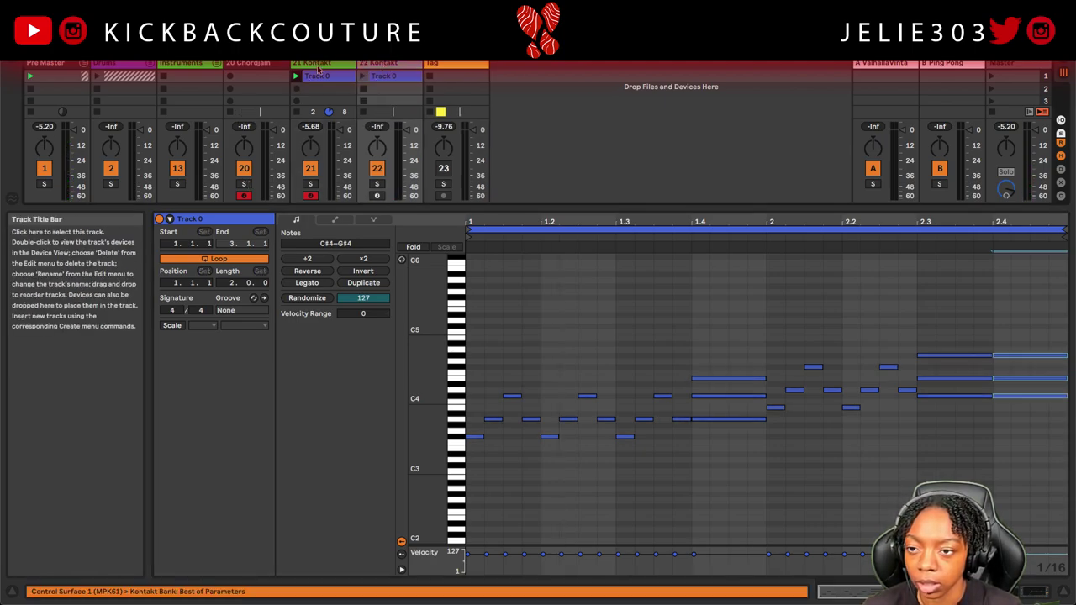
key("Delete")
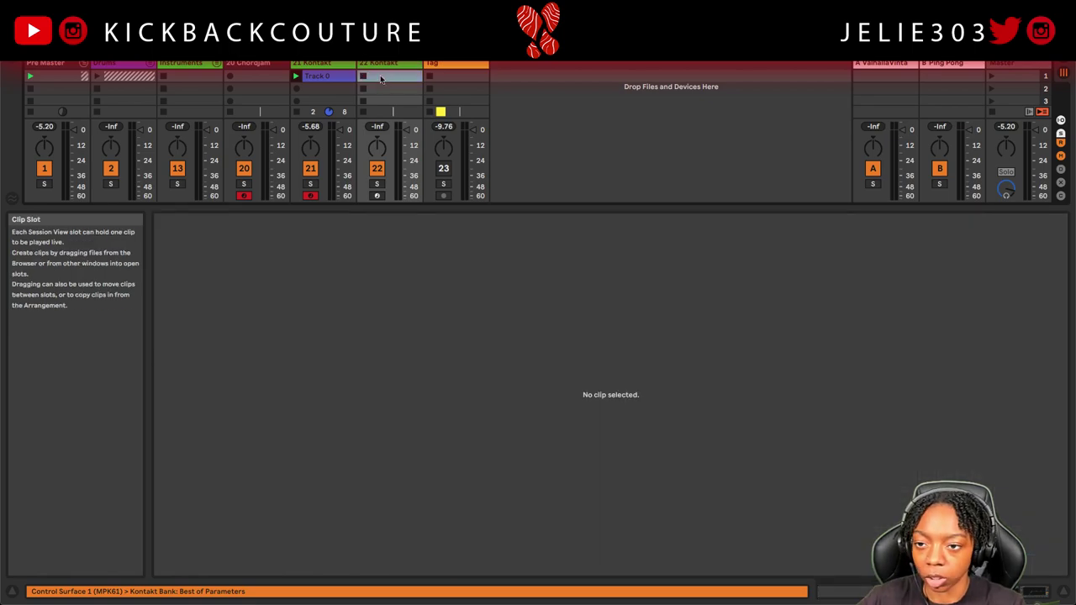
- Open Kontakt on track 22, switch the Hybrid Keys preset to Barrelhouse, and close the plug-in window
left_click(378, 65)
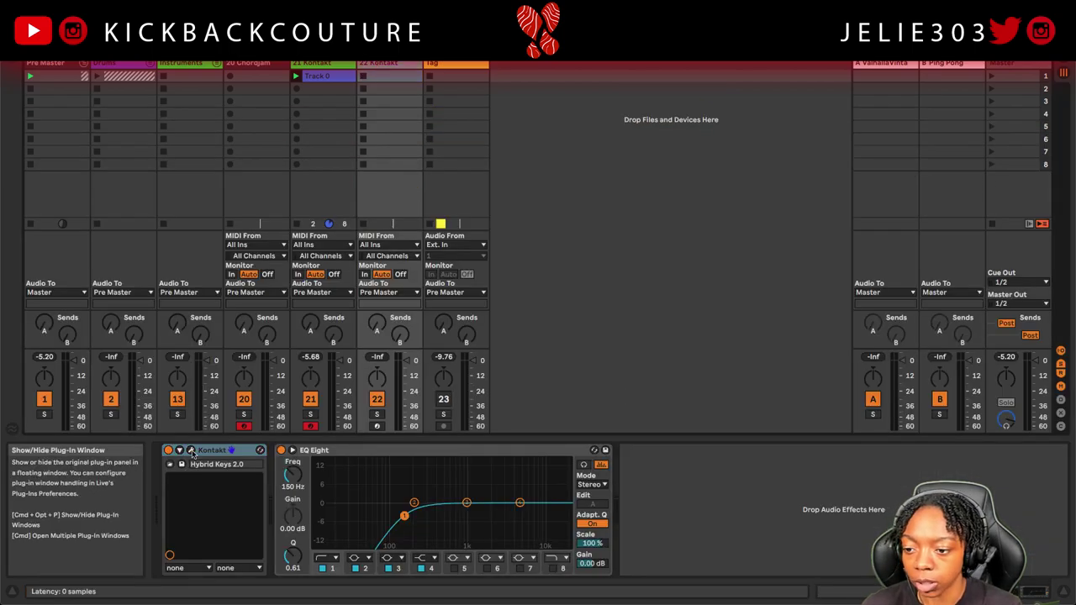
left_click(190, 450)
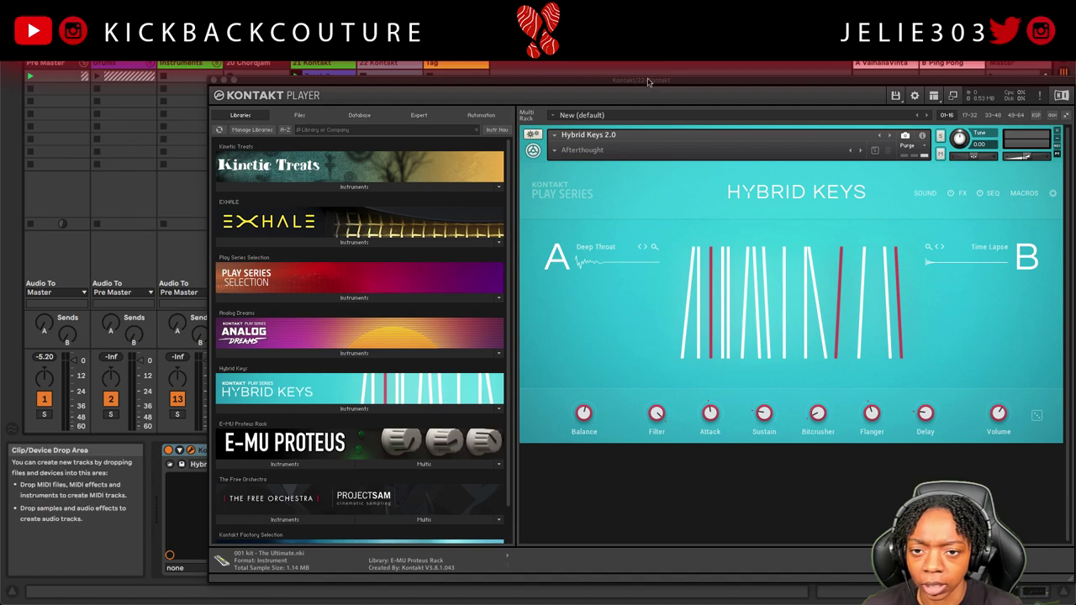
left_click_drag(648, 80, 545, 66)
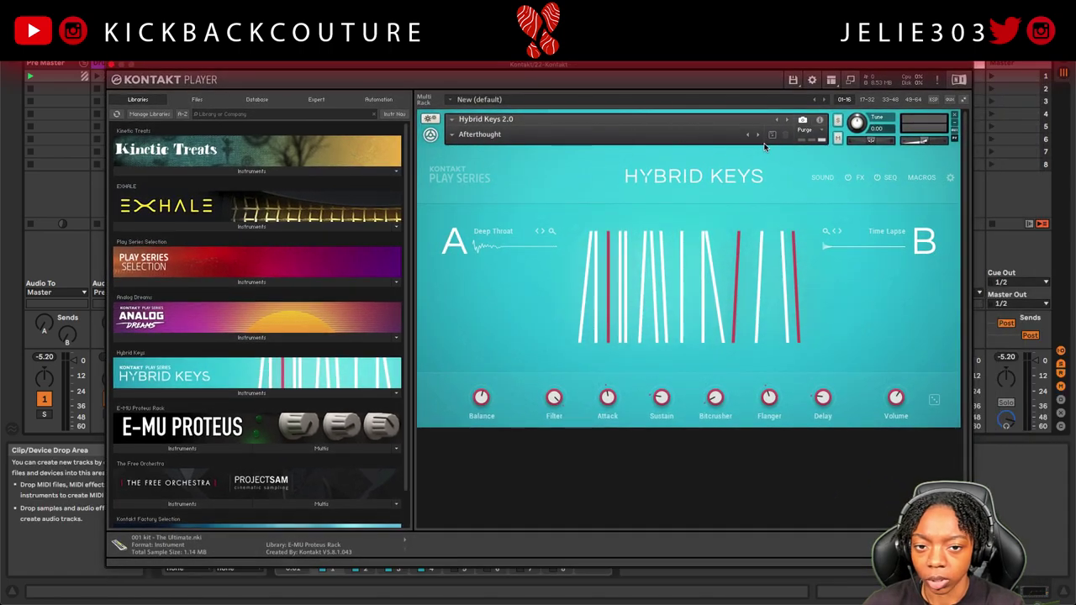
left_click(757, 136)
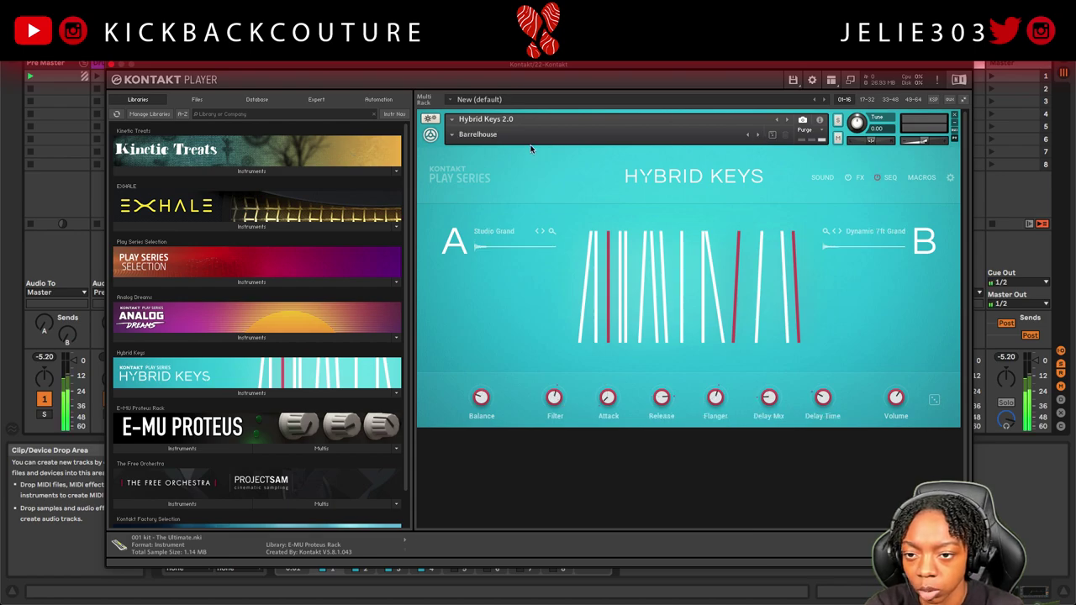
left_click(111, 64)
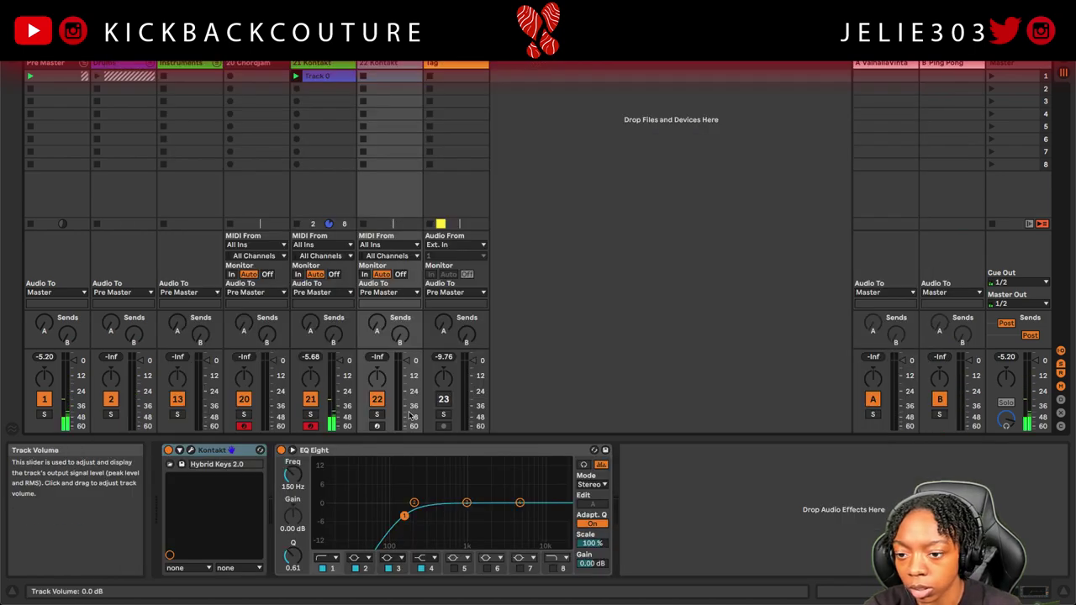
- Reopen Chordjam on track 20 and switch the F#min and Bmin chords from arpeggio to Time mode
left_click(264, 411)
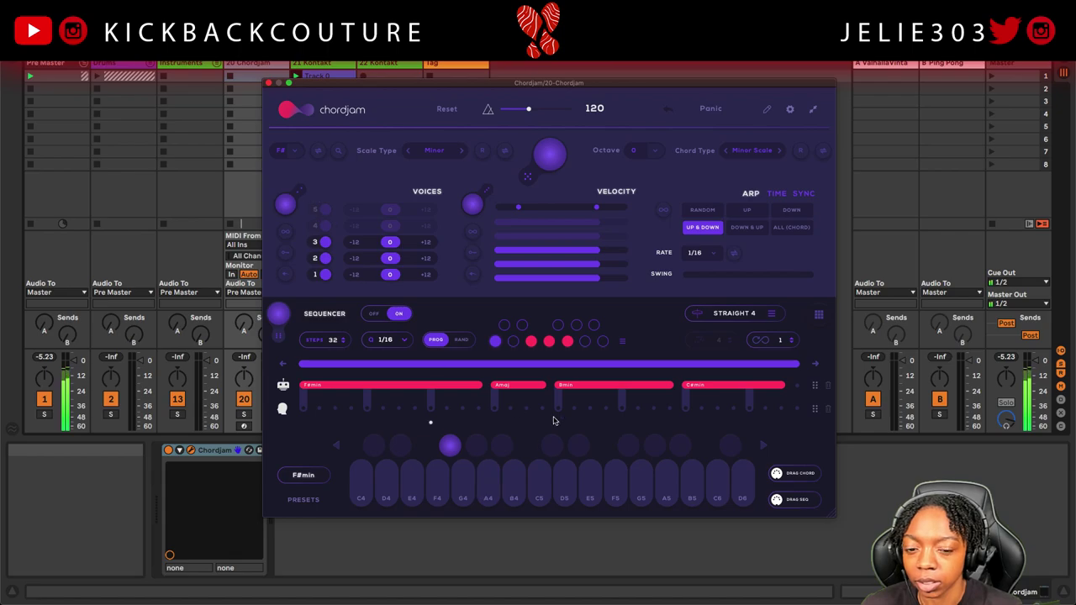
left_click(426, 388)
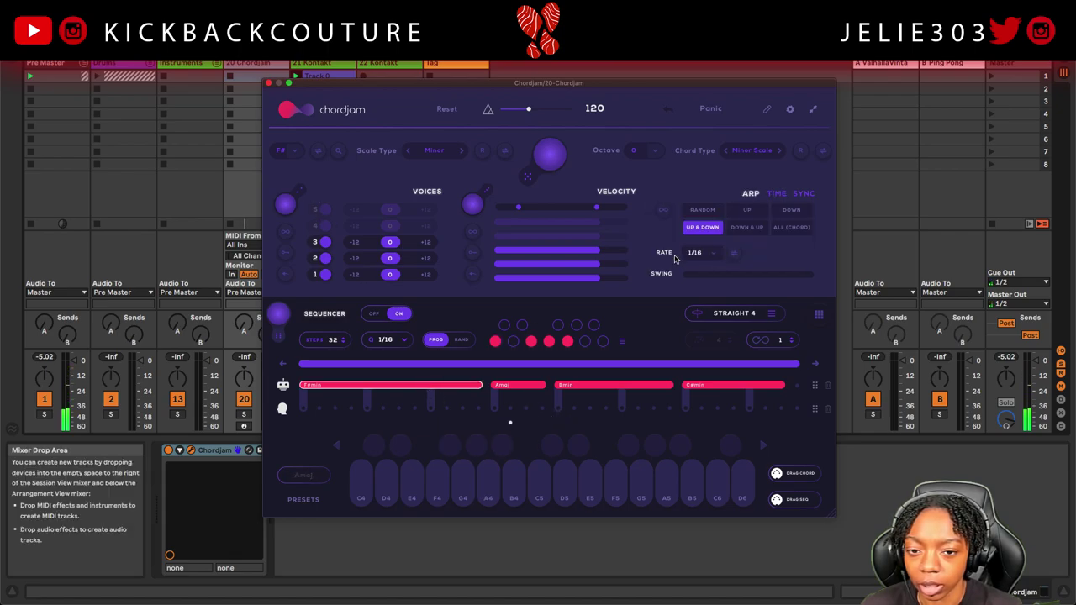
left_click(777, 194)
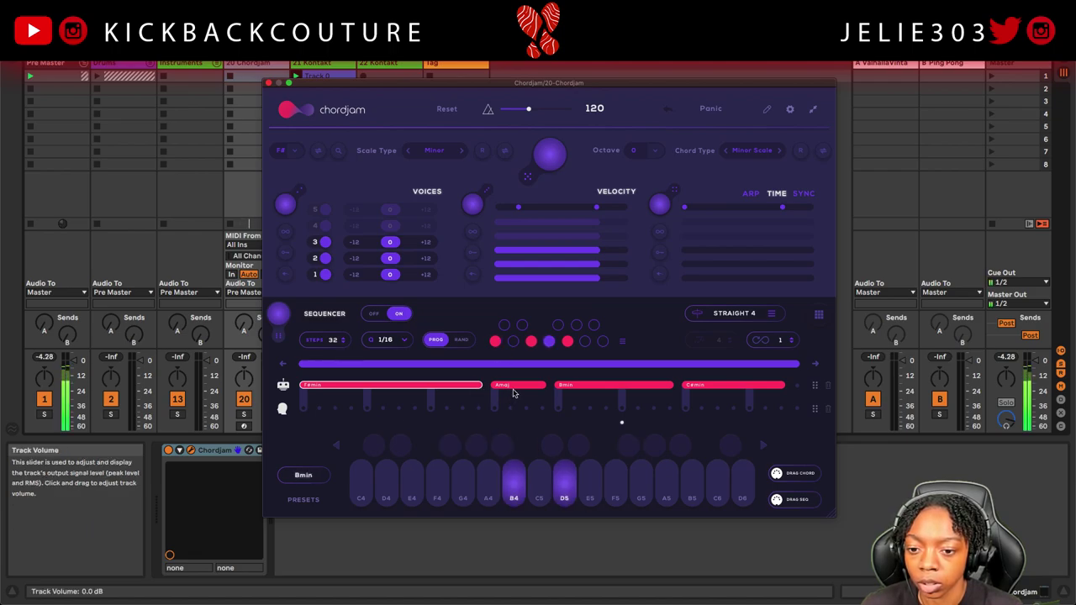
left_click(568, 387)
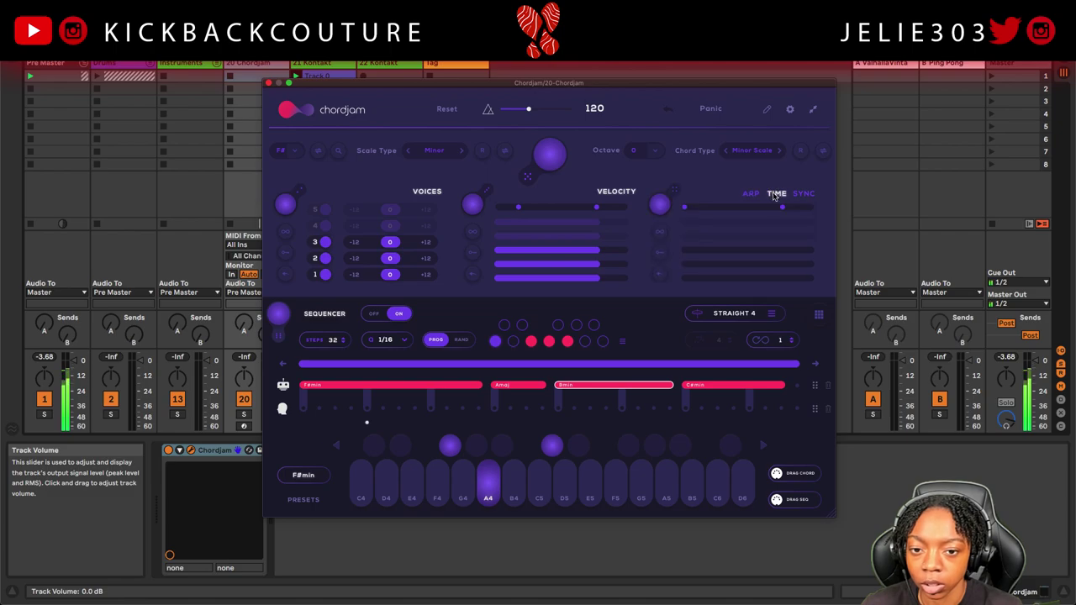
- Apply the Up & Down arpeggio to the Amaj and C#min chords and close Chordjam
left_click(519, 388)
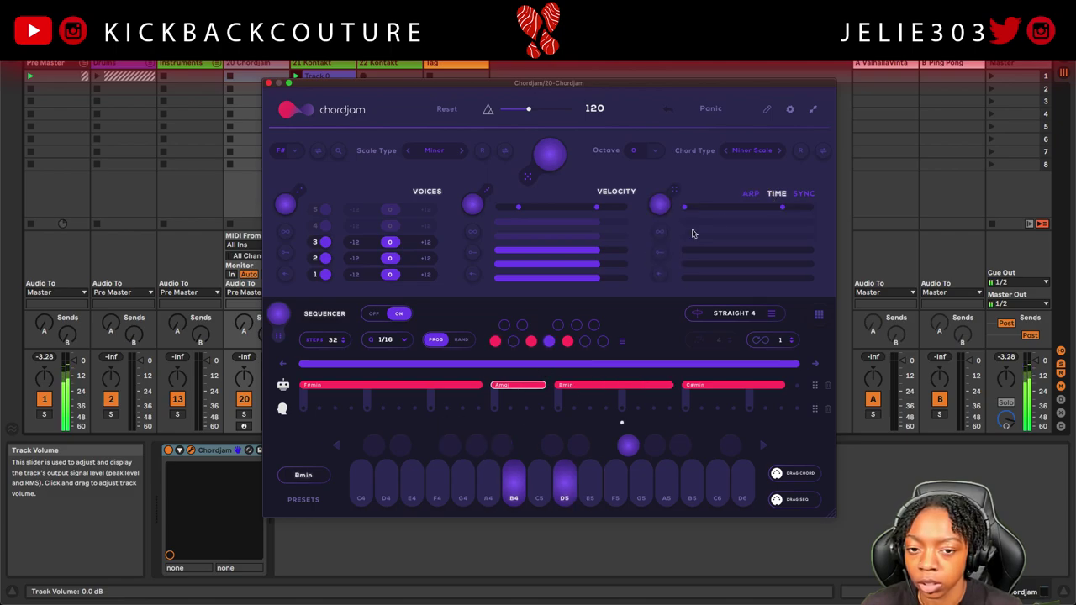
left_click(751, 193)
left_click(703, 227)
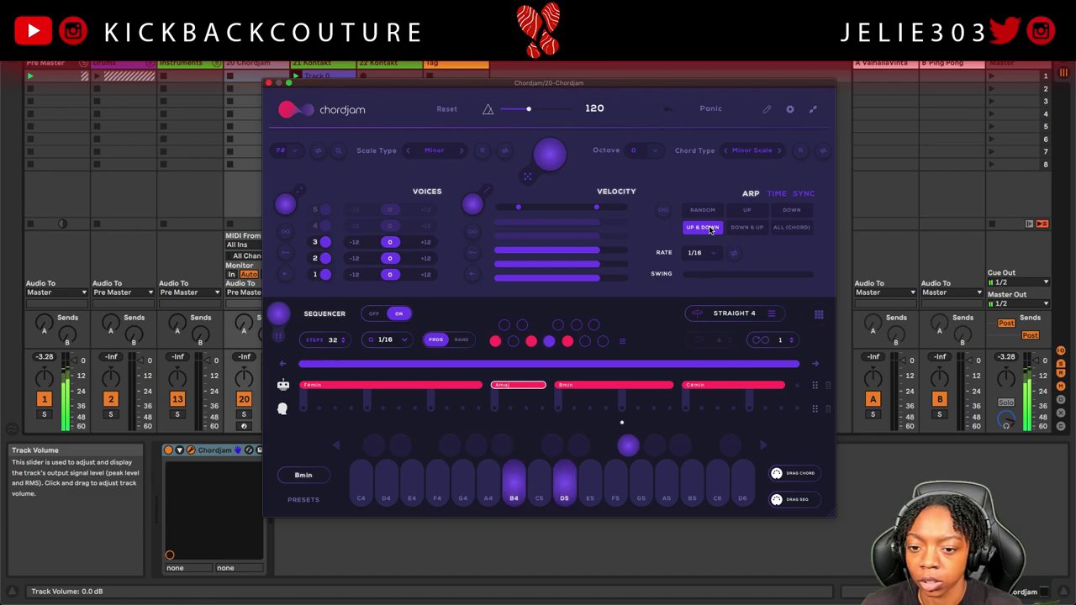
left_click(721, 391)
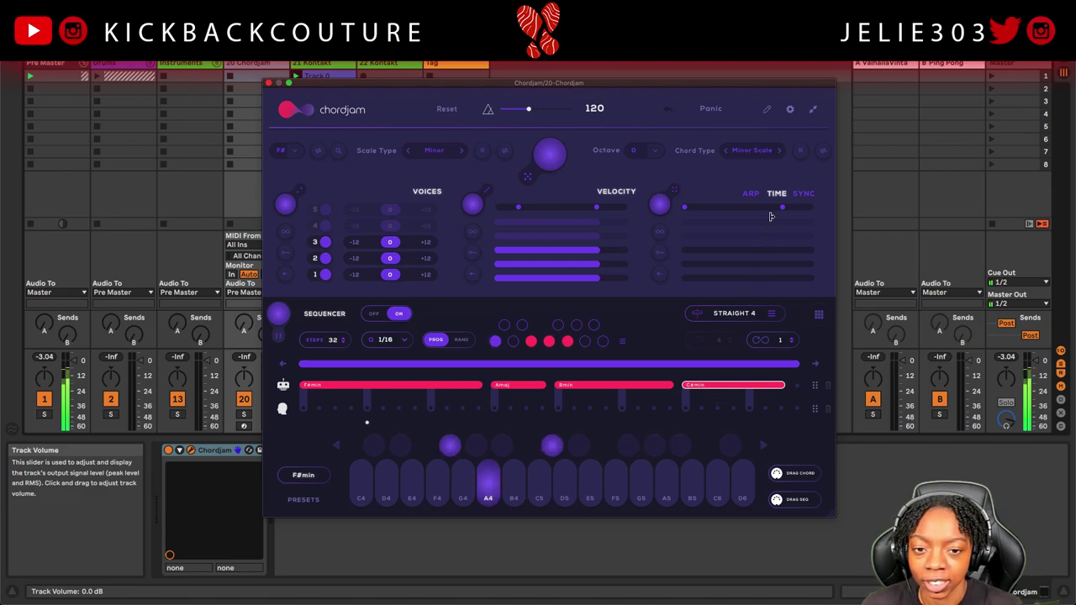
left_click(751, 194)
left_click(706, 228)
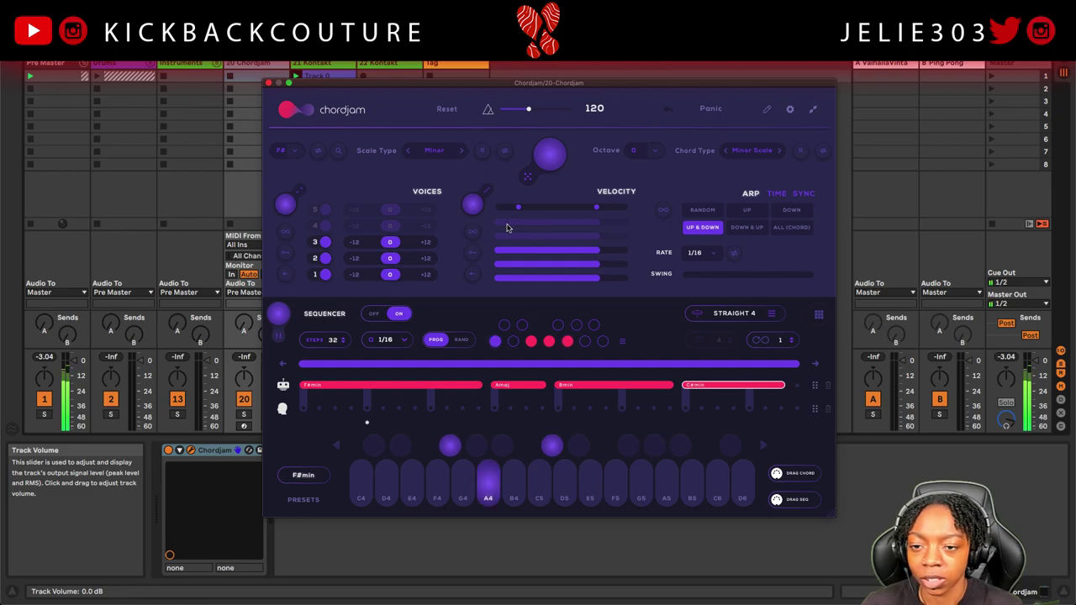
left_click(268, 83)
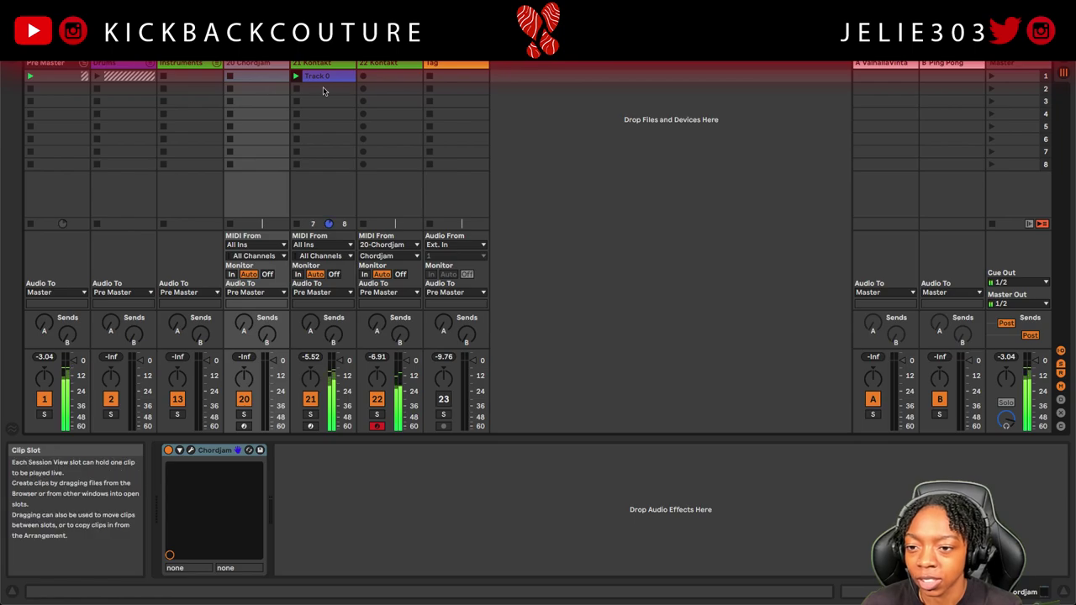
- Export the Chordjam sequence from track 20 as a MIDI clip into the first slot of Kontakt track 22, and close Chordjam
left_click(191, 450)
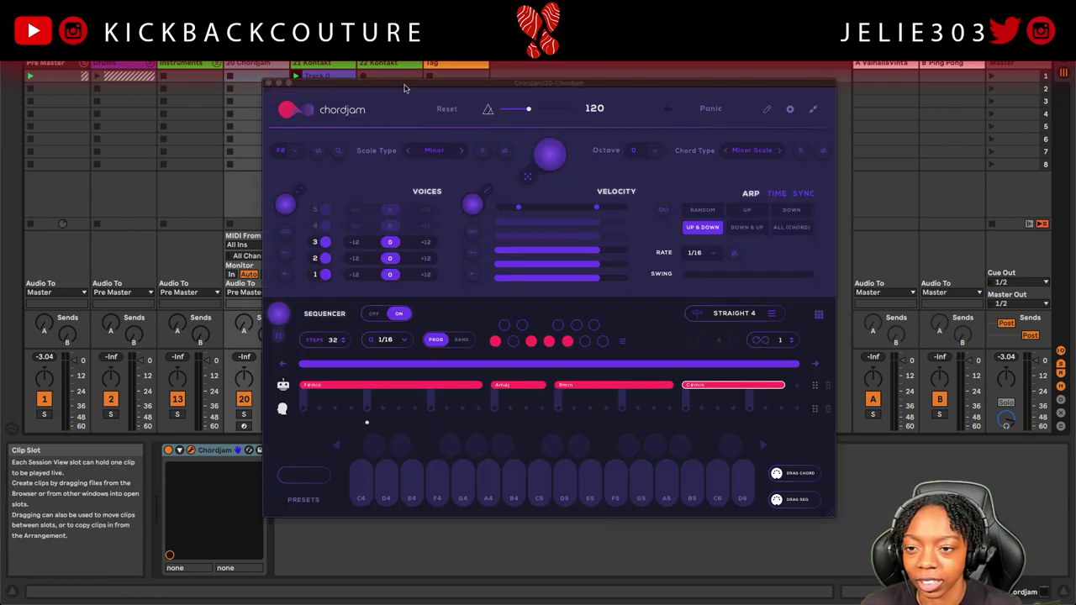
left_click_drag(402, 83, 350, 150)
left_click_drag(740, 572, 380, 78)
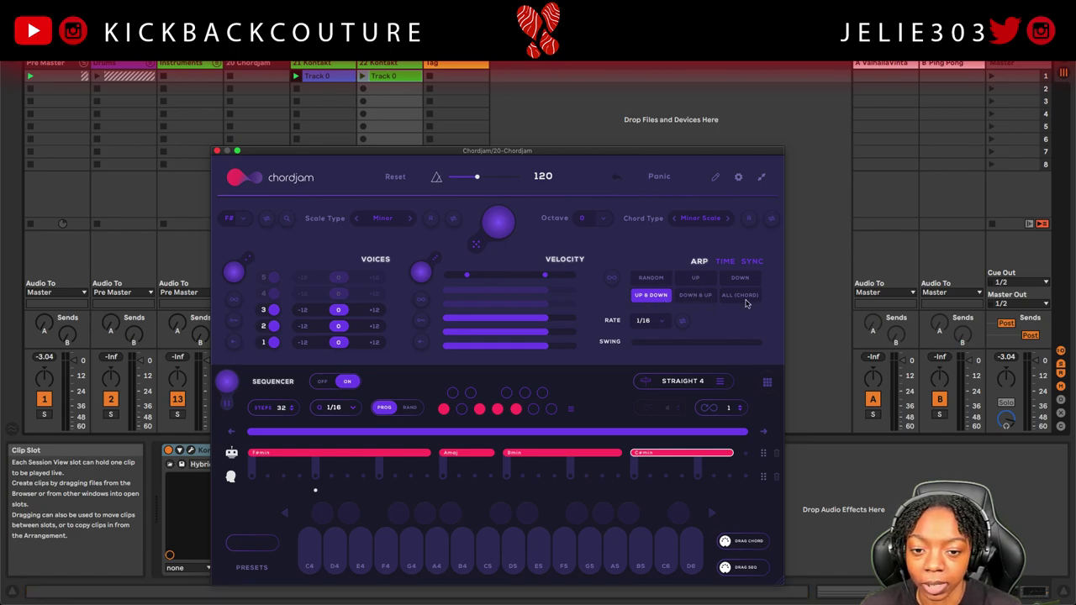
left_click(217, 151)
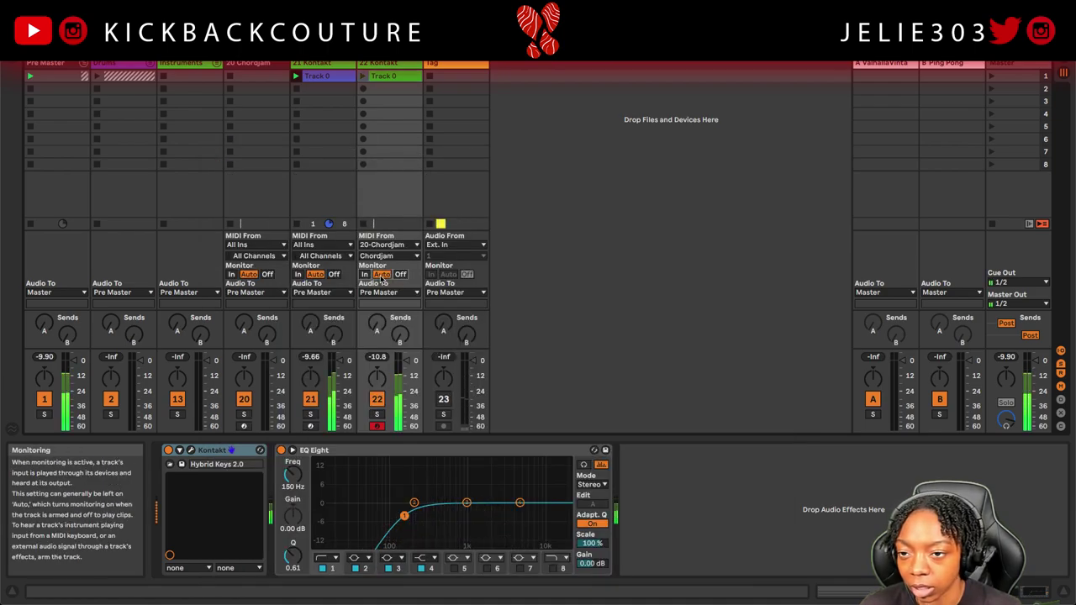
- Launch the new clip on track 22 and set the track's MIDI input to All Ins
left_click(363, 76)
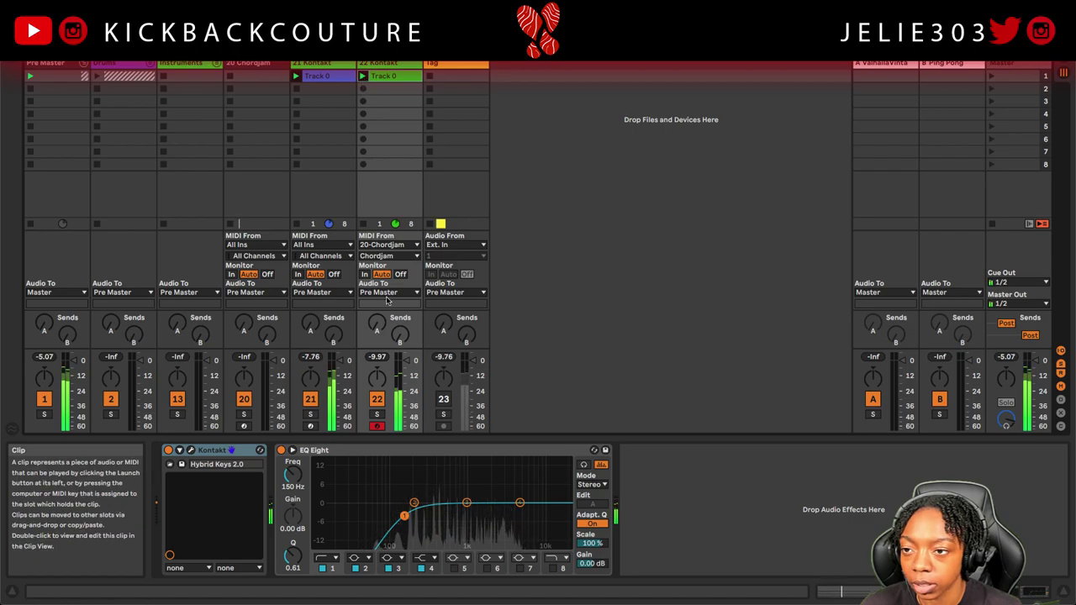
left_click(382, 245)
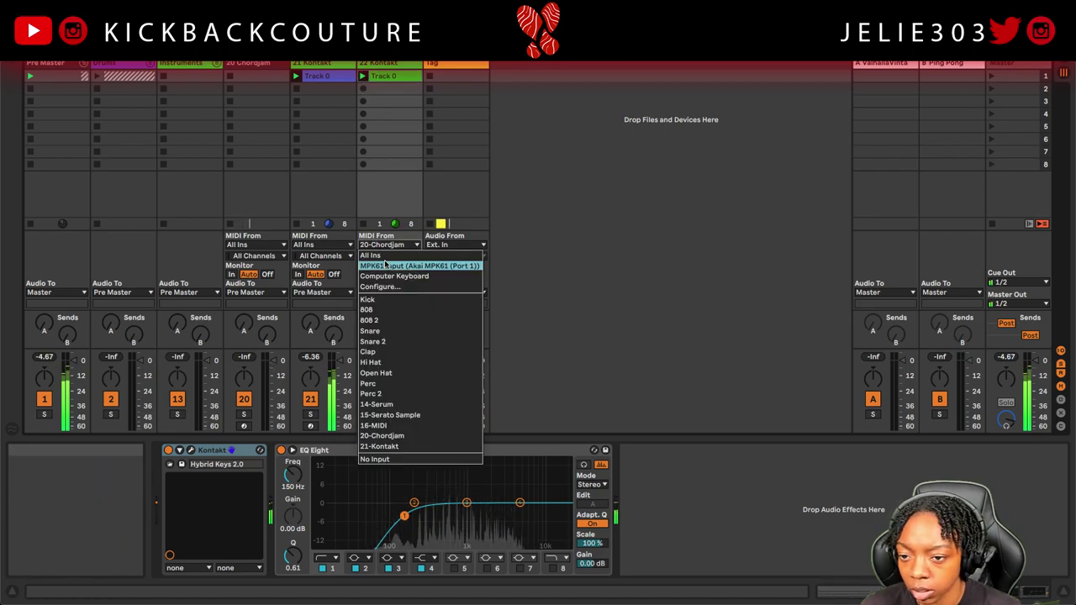
left_click(370, 255)
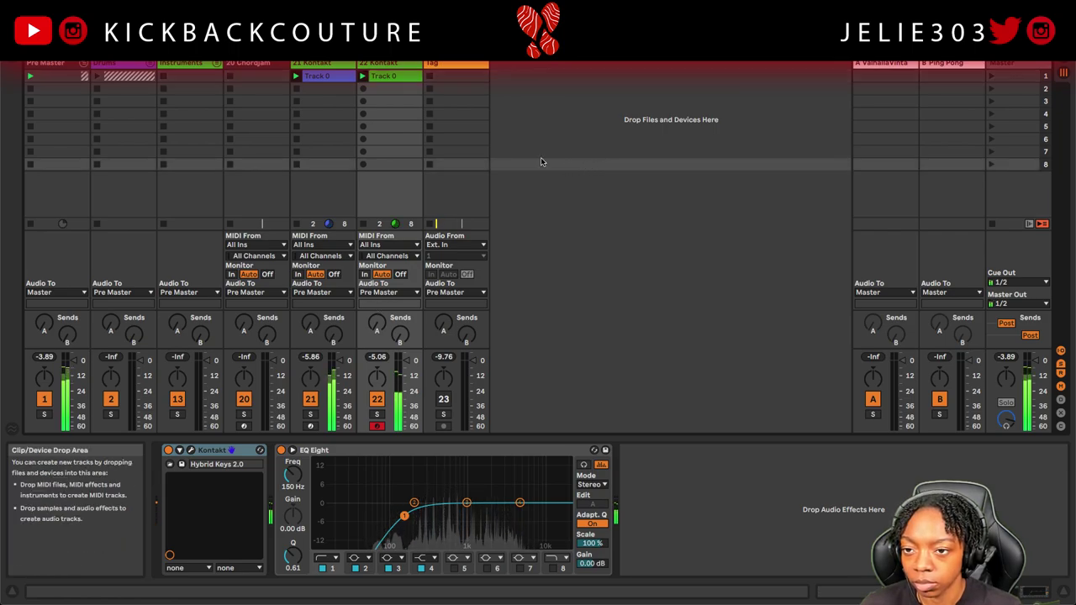
- Duplicate Kontakt track 22 without its clip and switch the copy's Hybrid Keys preset to Black Hat
left_click(376, 67)
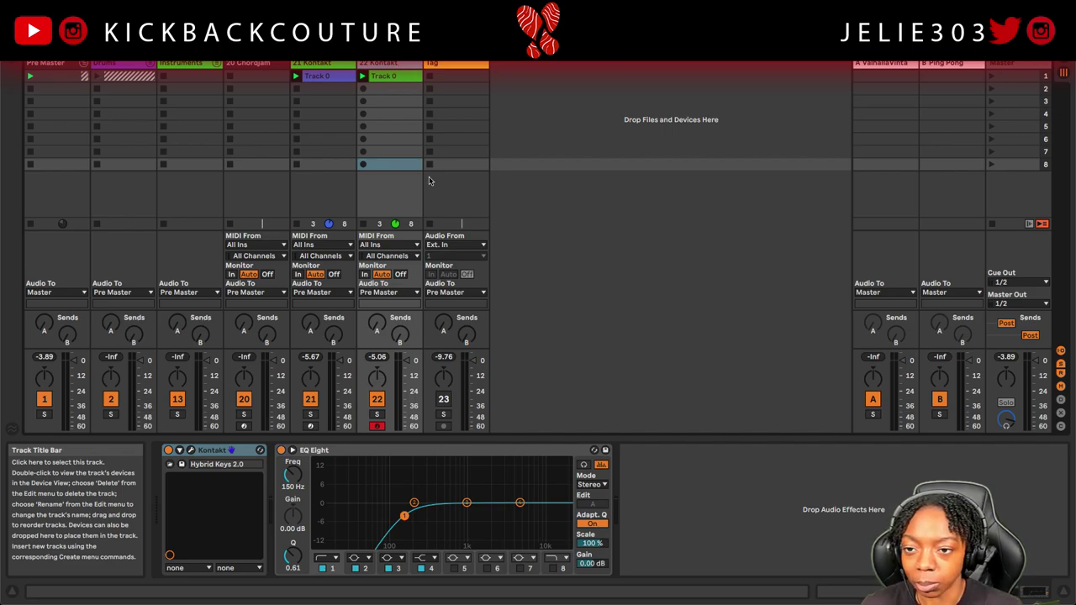
key("ctrl+d")
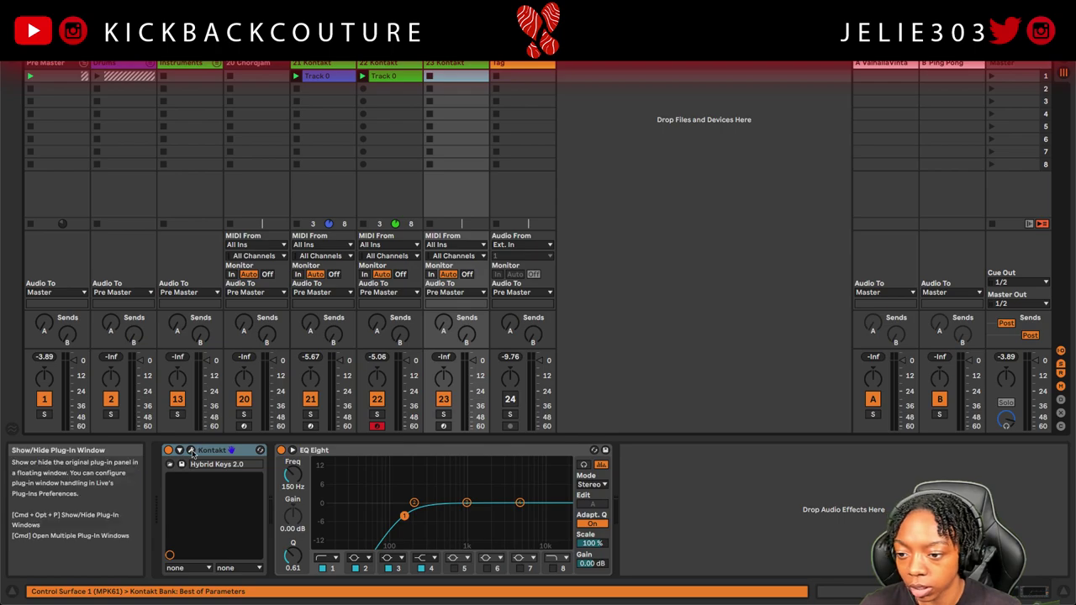
left_click(192, 451)
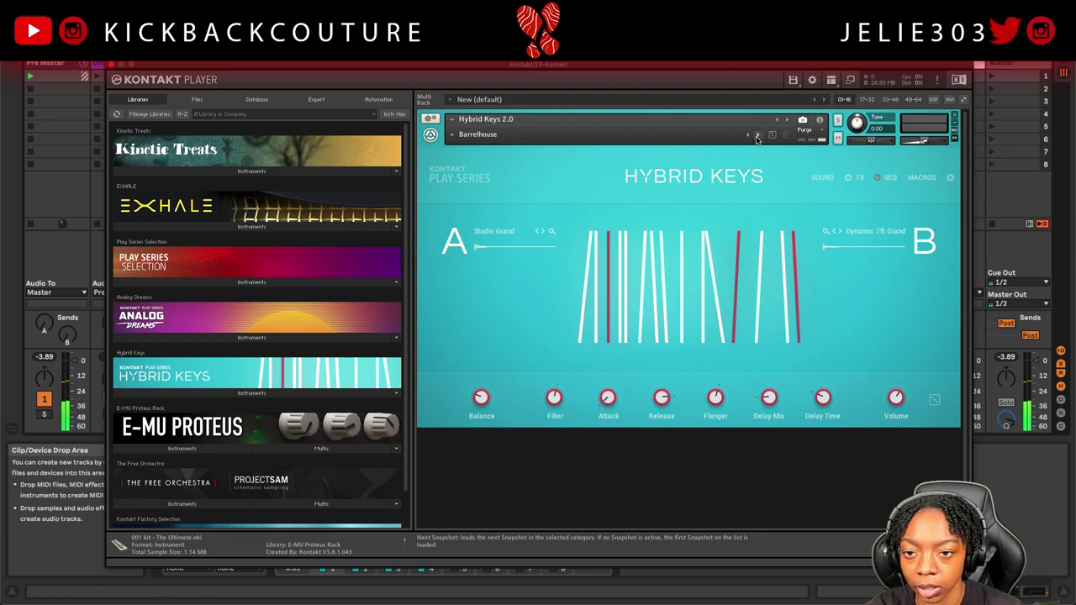
left_click(757, 137)
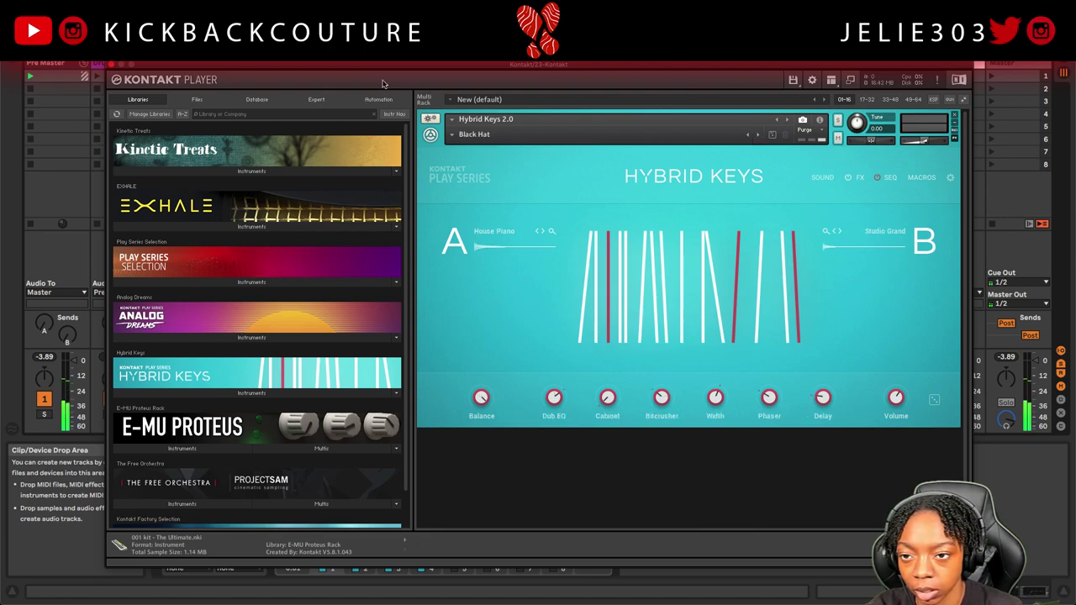
left_click(111, 65)
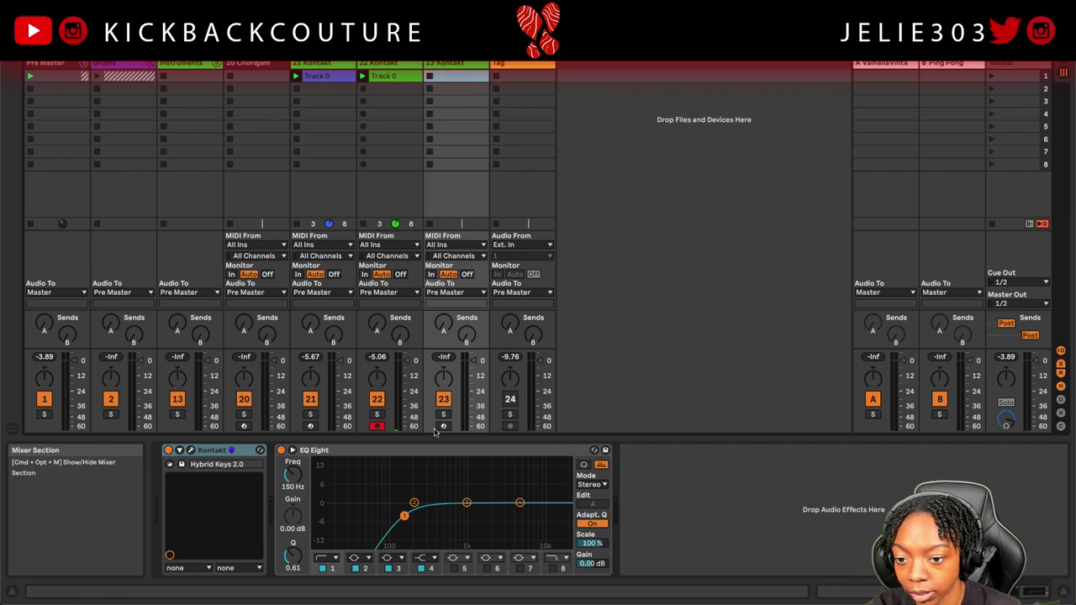
- Audition Hybrid Keys presets on track 23, load Sepia Western from the Acoustics category, and close Kontakt
left_click(191, 450)
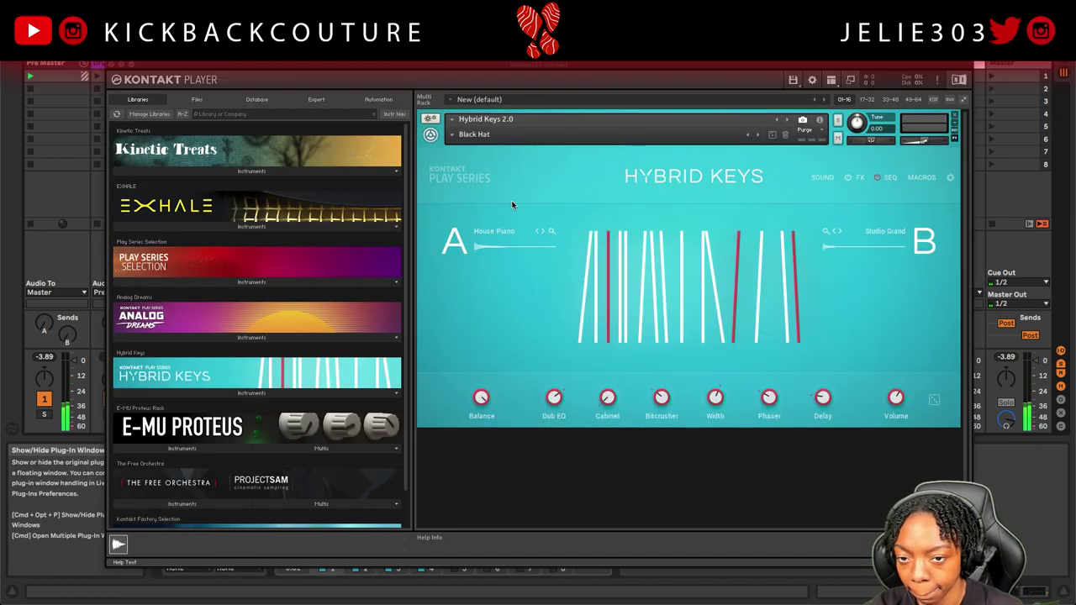
left_click(758, 137)
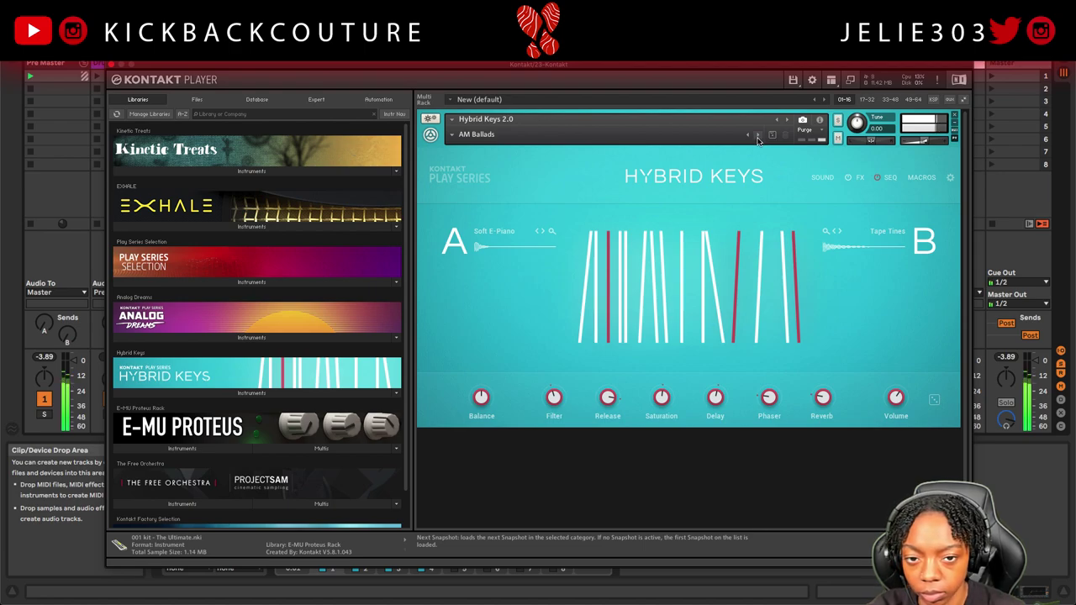
left_click(758, 136)
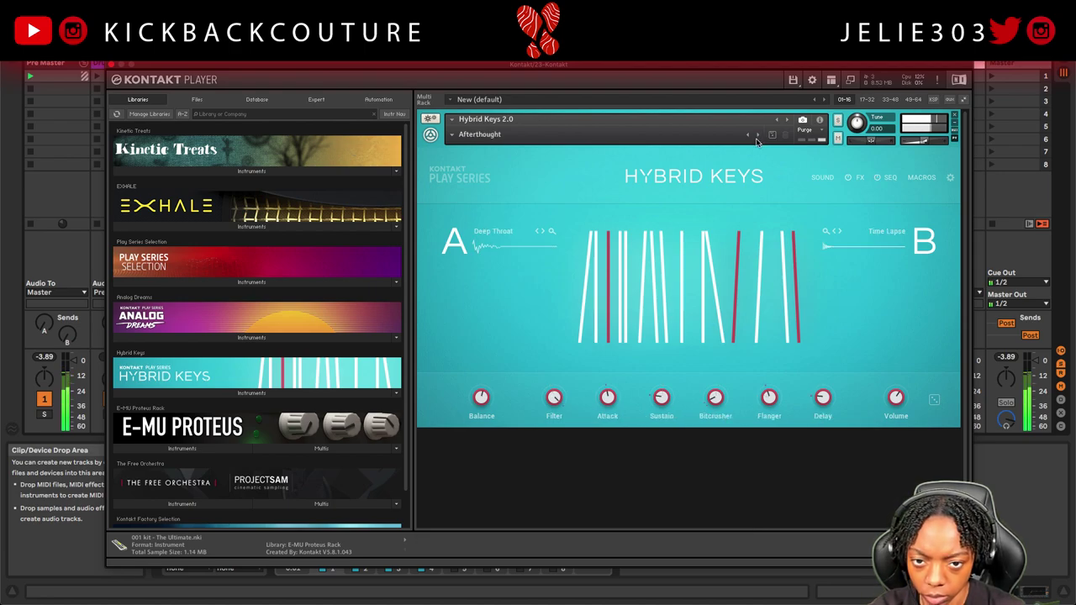
left_click(757, 136)
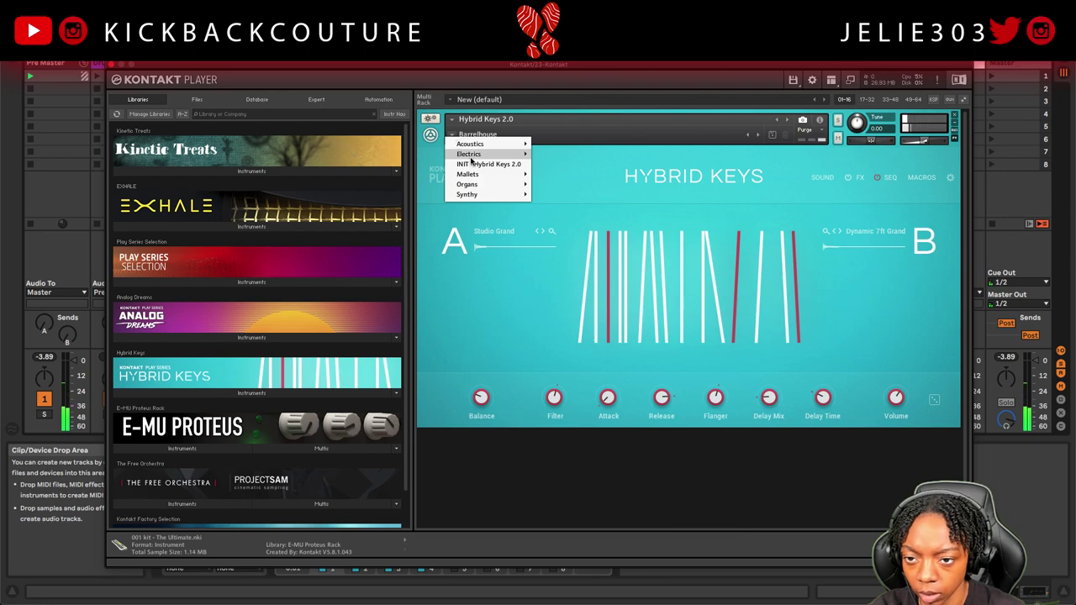
mouse_move(483, 144)
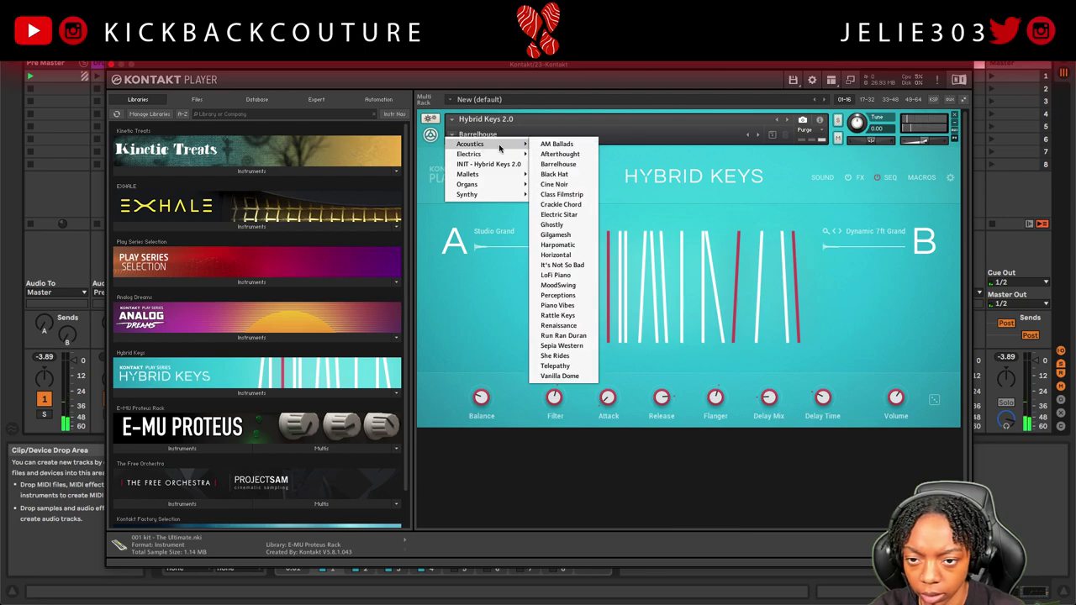
left_click(561, 346)
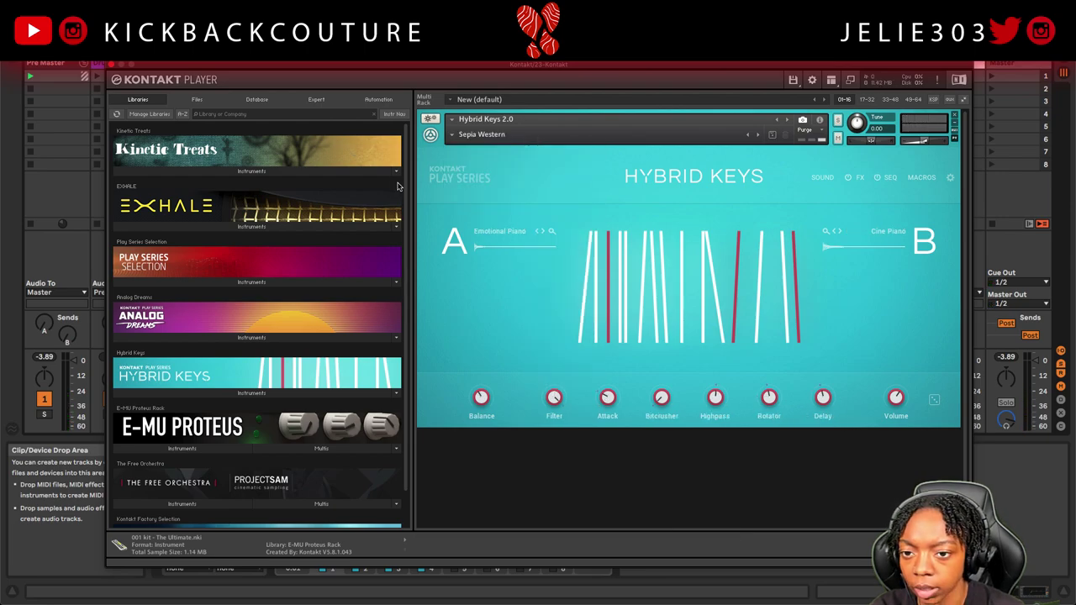
left_click(116, 66)
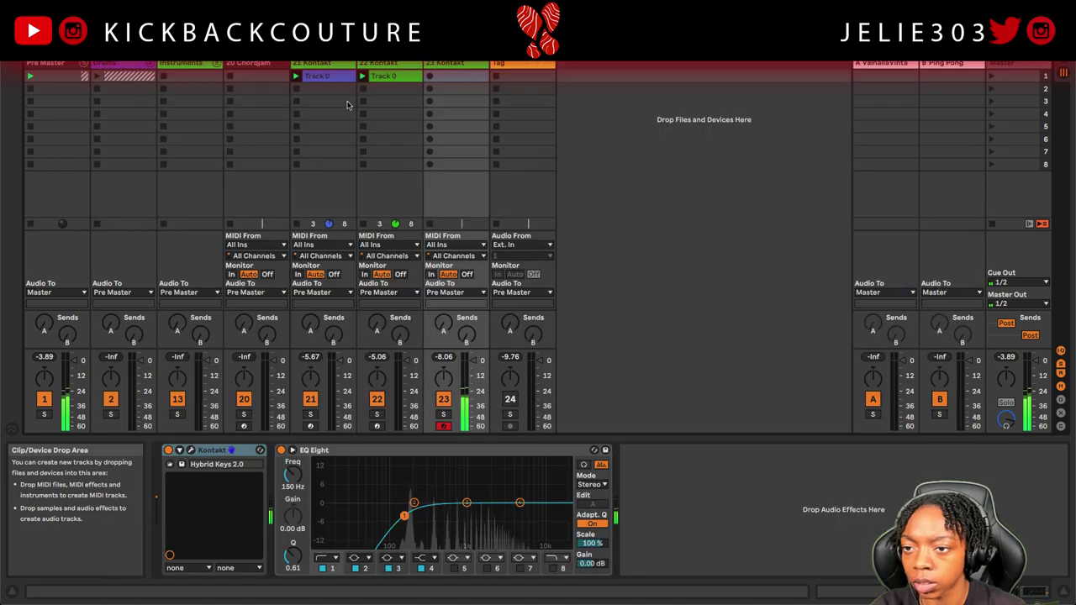
- Route track 23's MIDI input from 20-Chordjam with Chordjam as the source, and arm track 20 along with track 23
left_click(454, 245)
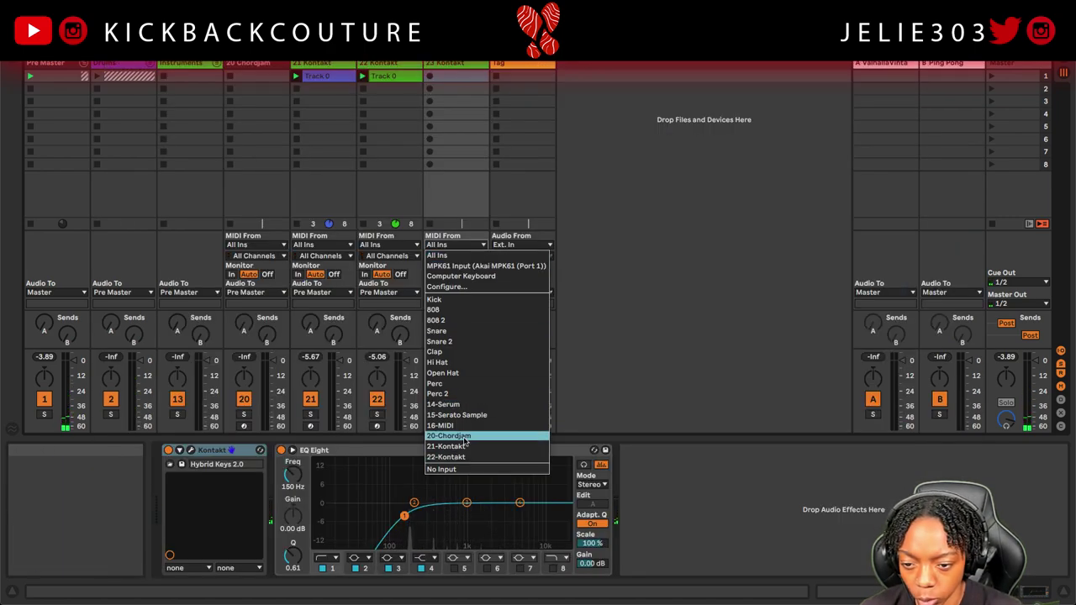
left_click(465, 437)
left_click(454, 255)
left_click(448, 290)
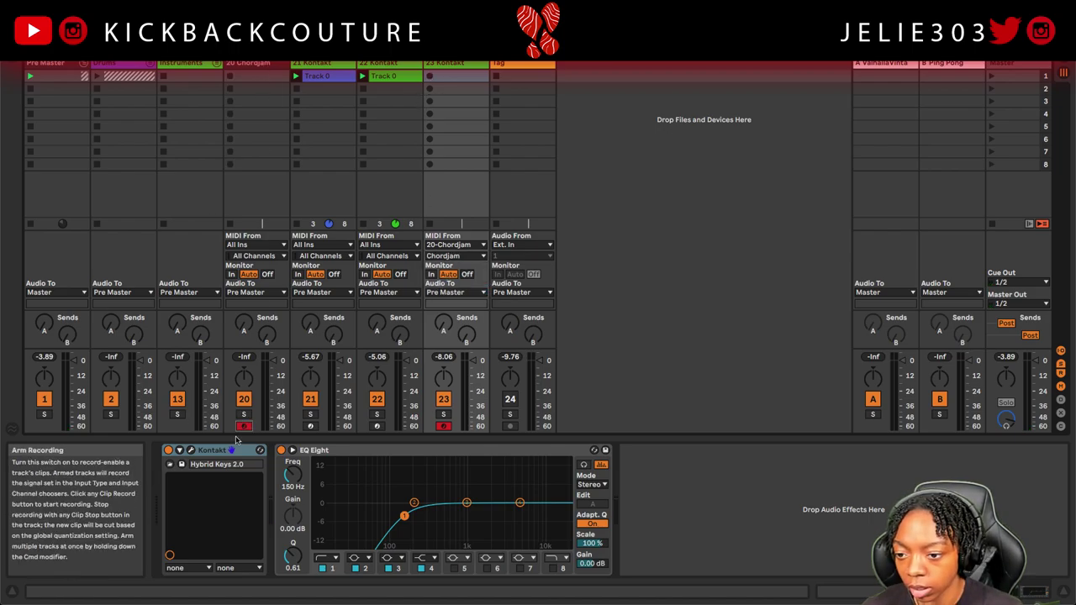
- Open Chordjam on track 20, go through the sequence's chords, switch C#min from arpeggio to Time mode, and close the plug-in window
left_click(191, 450)
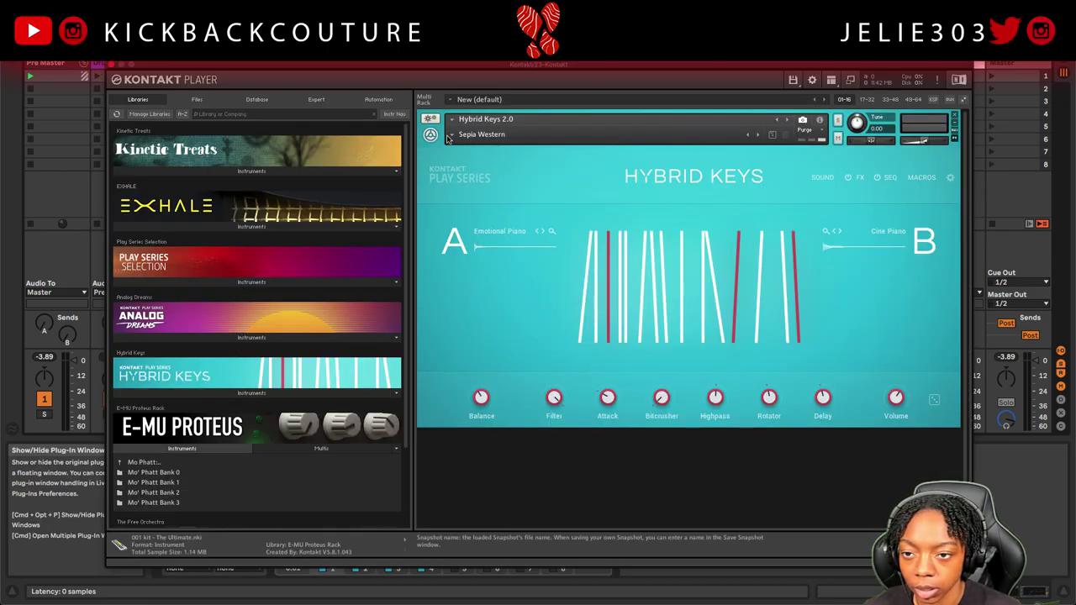
left_click(261, 67)
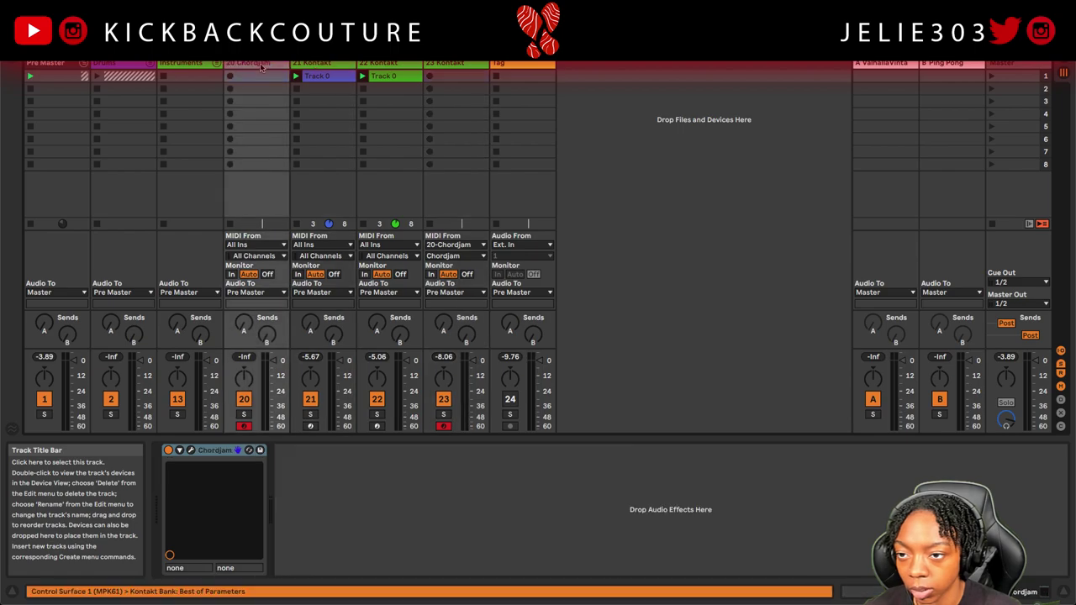
left_click(191, 451)
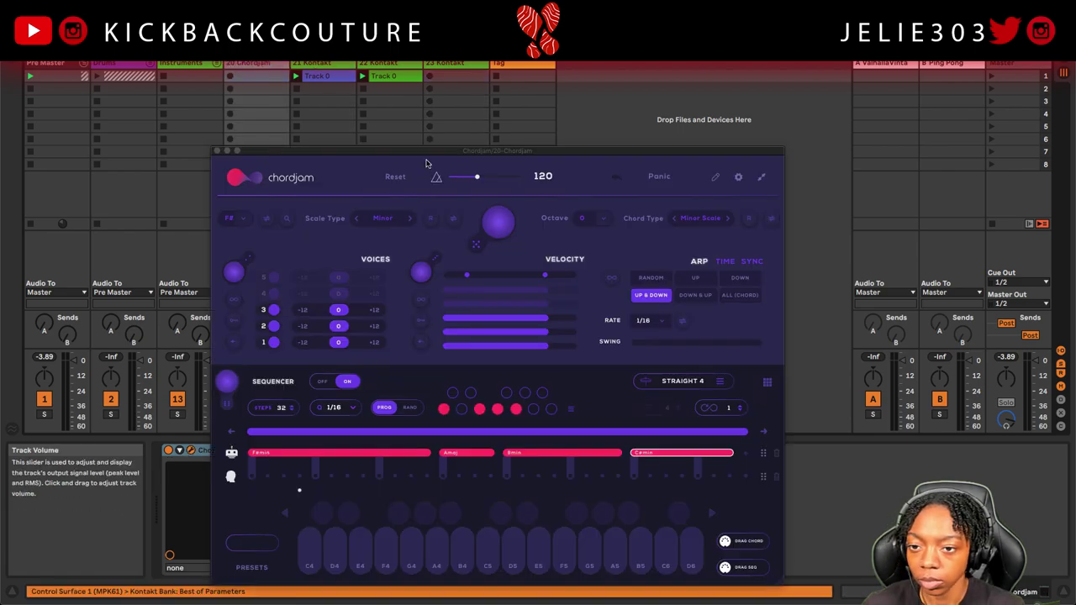
left_click_drag(424, 153, 413, 98)
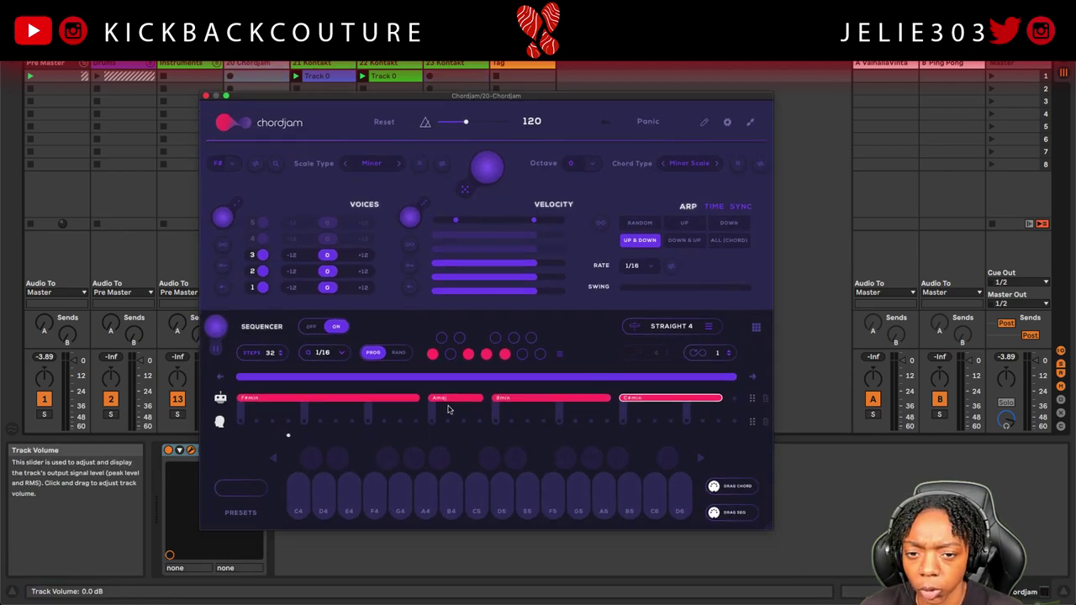
left_click(396, 402)
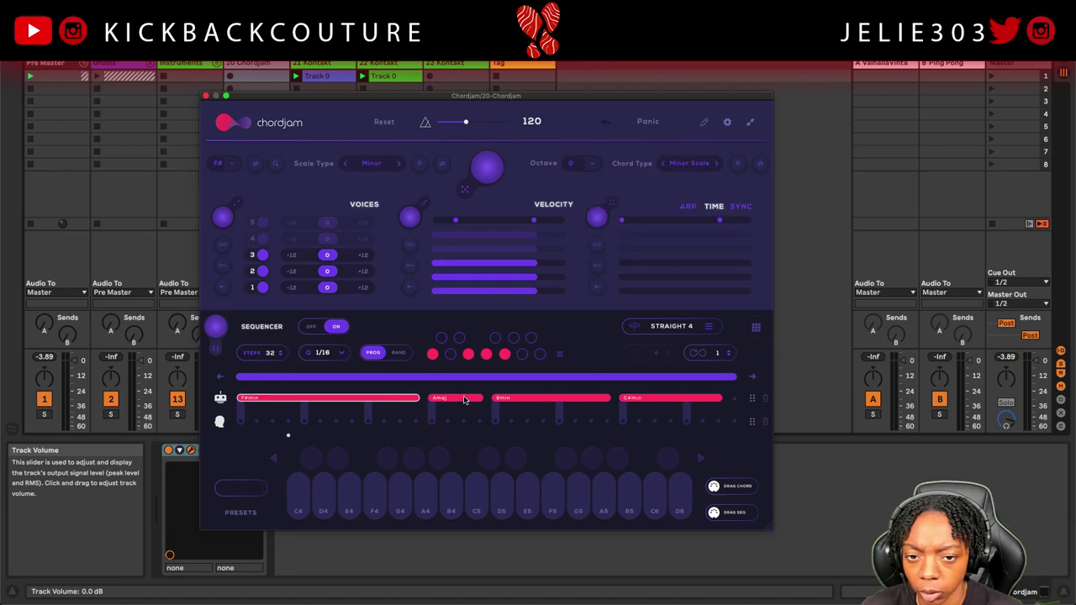
left_click(463, 400)
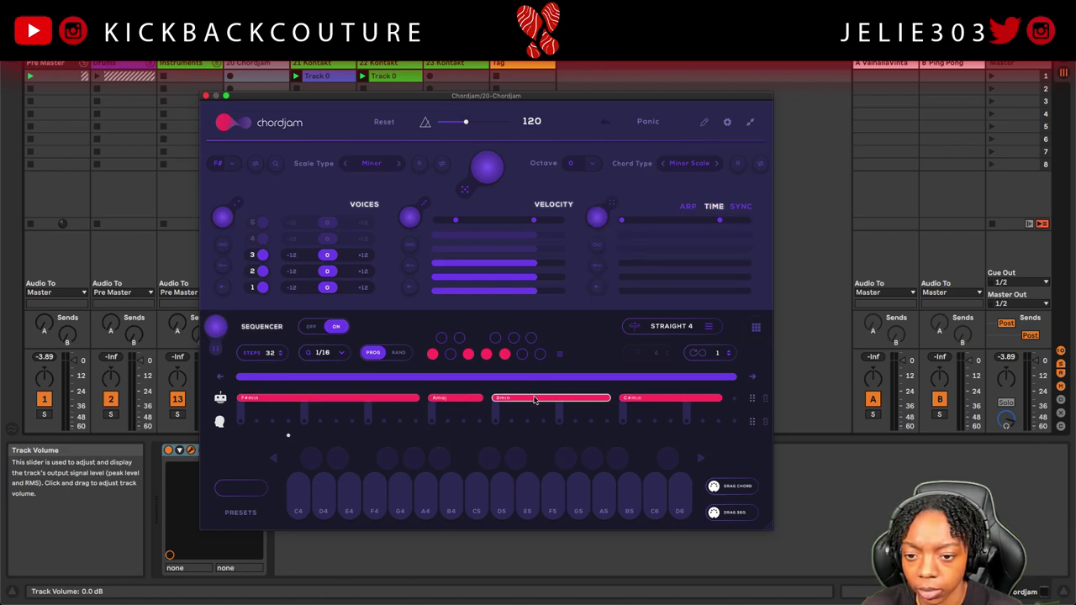
left_click(636, 402)
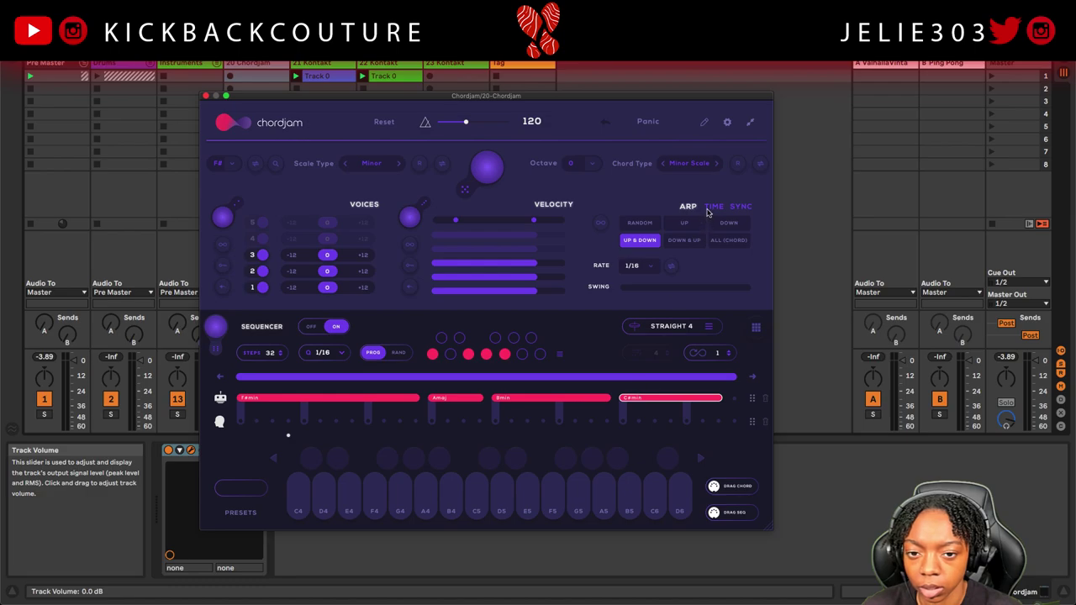
left_click(711, 207)
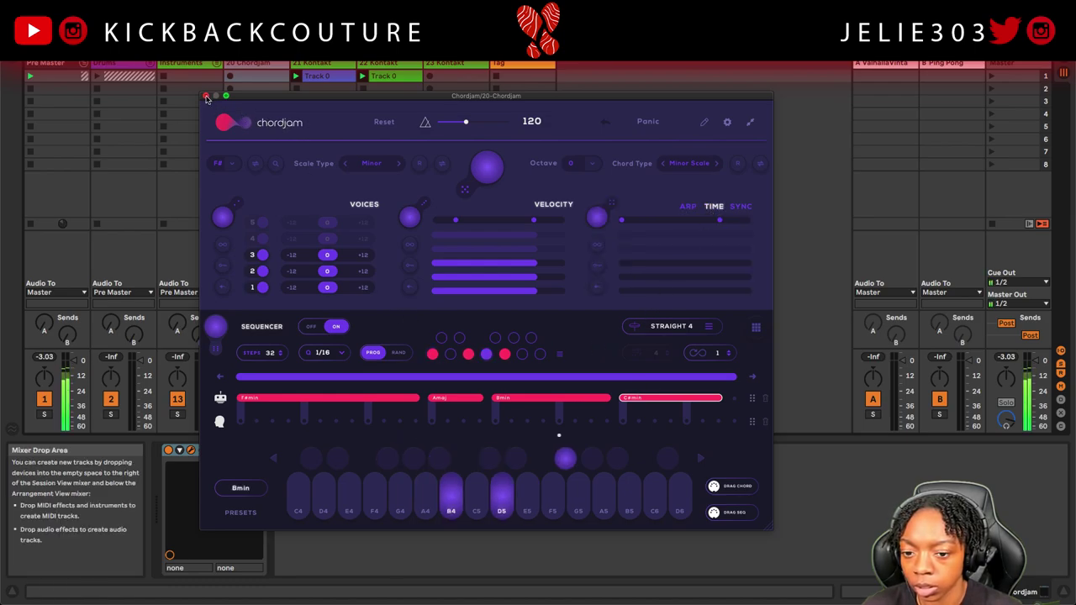
left_click(207, 98)
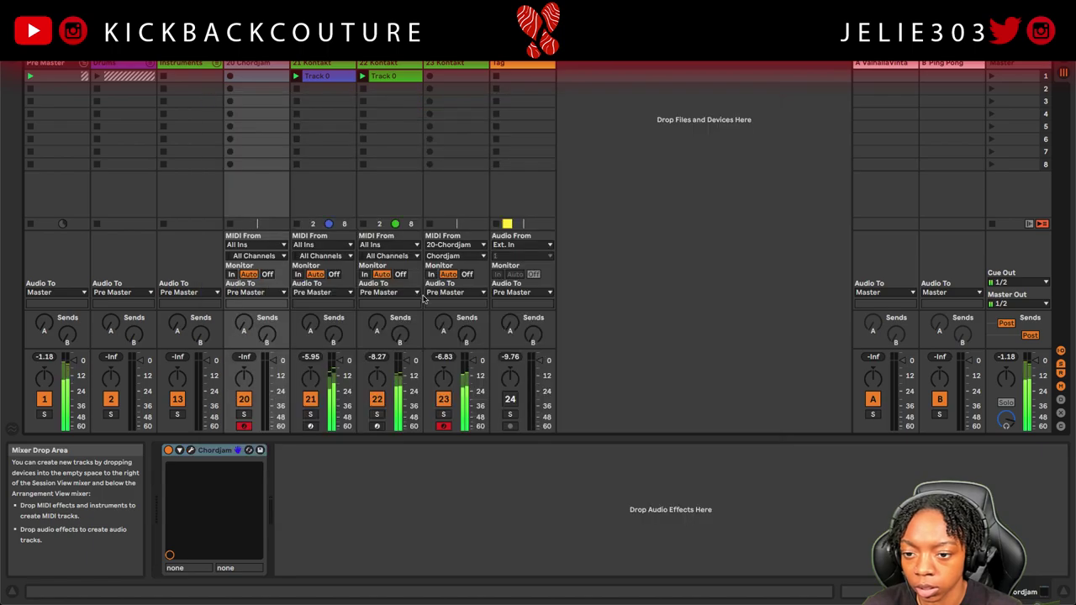
- Solo track 23, audition Hybrid Keys presets in its Kontakt, load All the Chakras from the Organs category, and close the plug-in
left_click(444, 414)
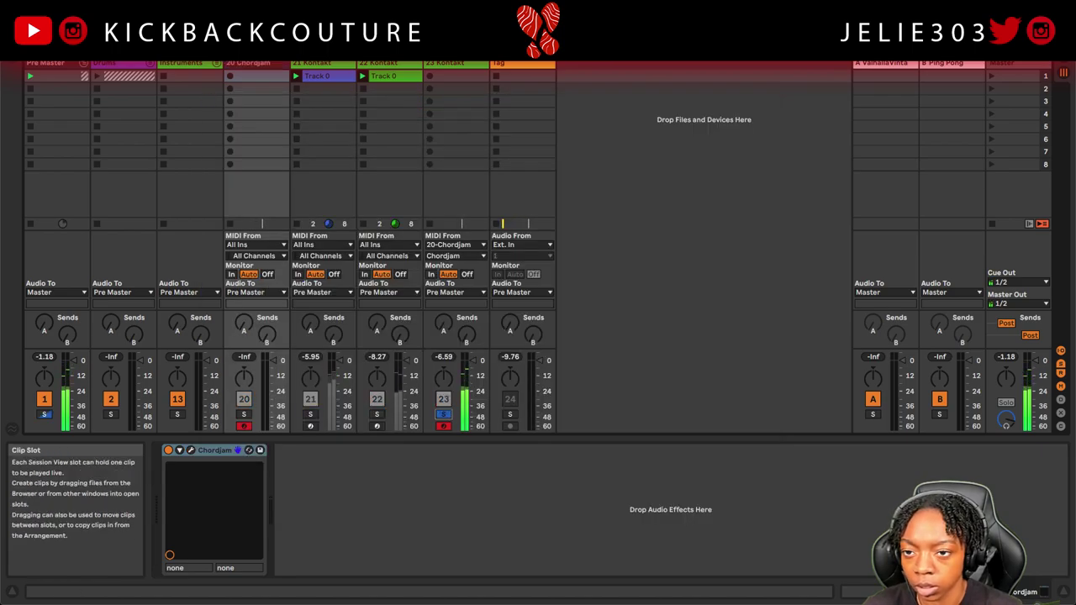
left_click(446, 65)
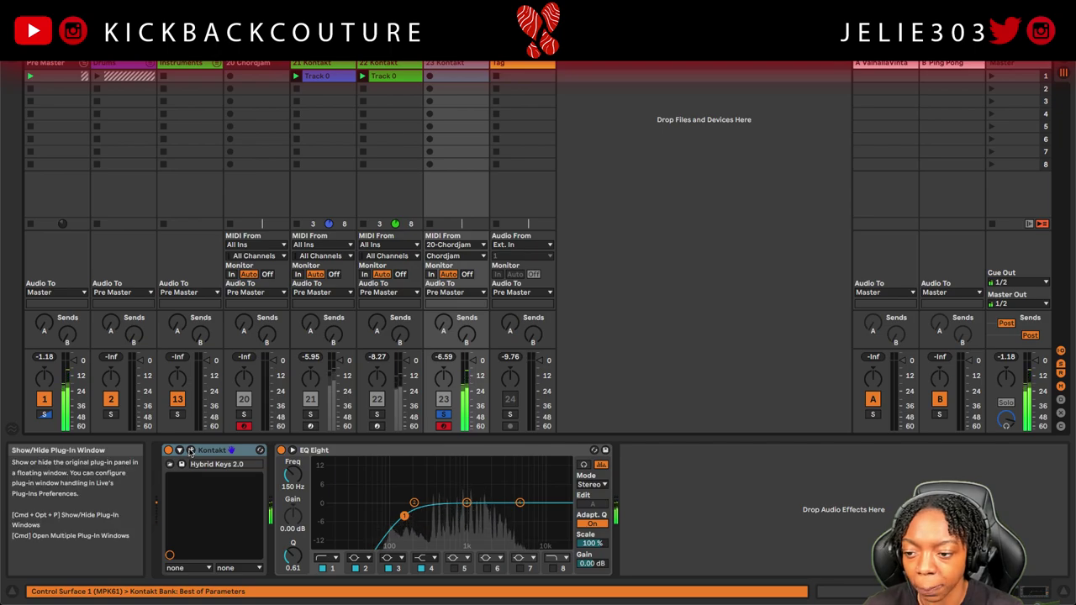
left_click(190, 451)
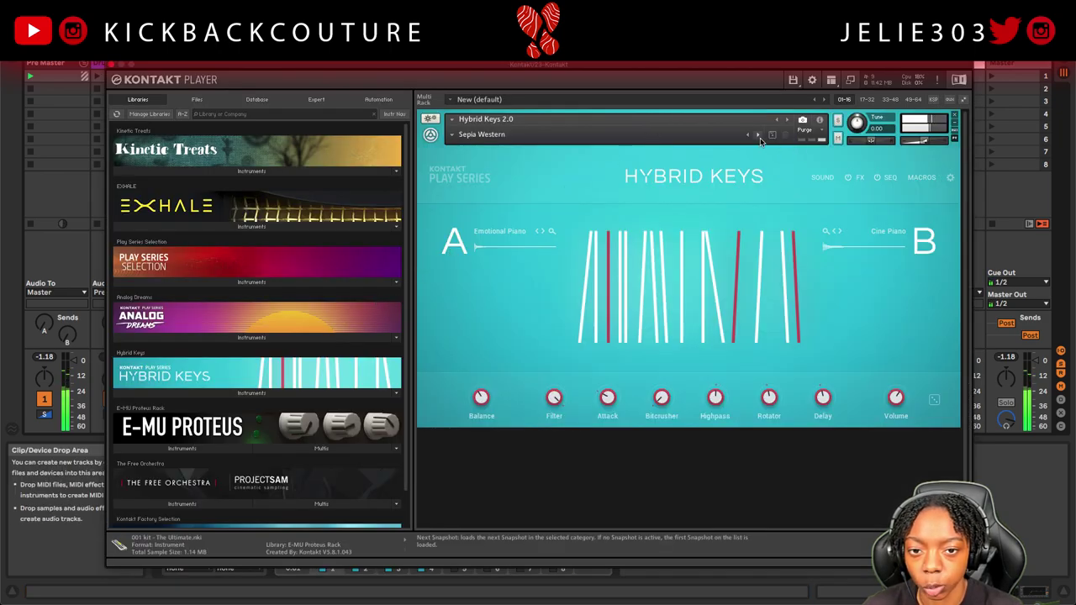
left_click(759, 136)
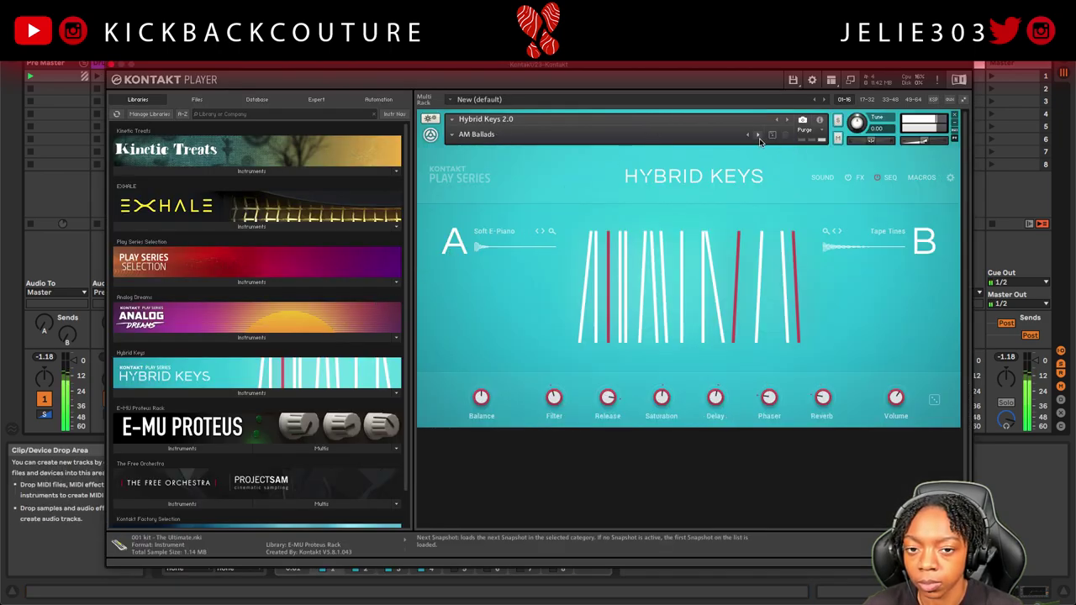
left_click(758, 135)
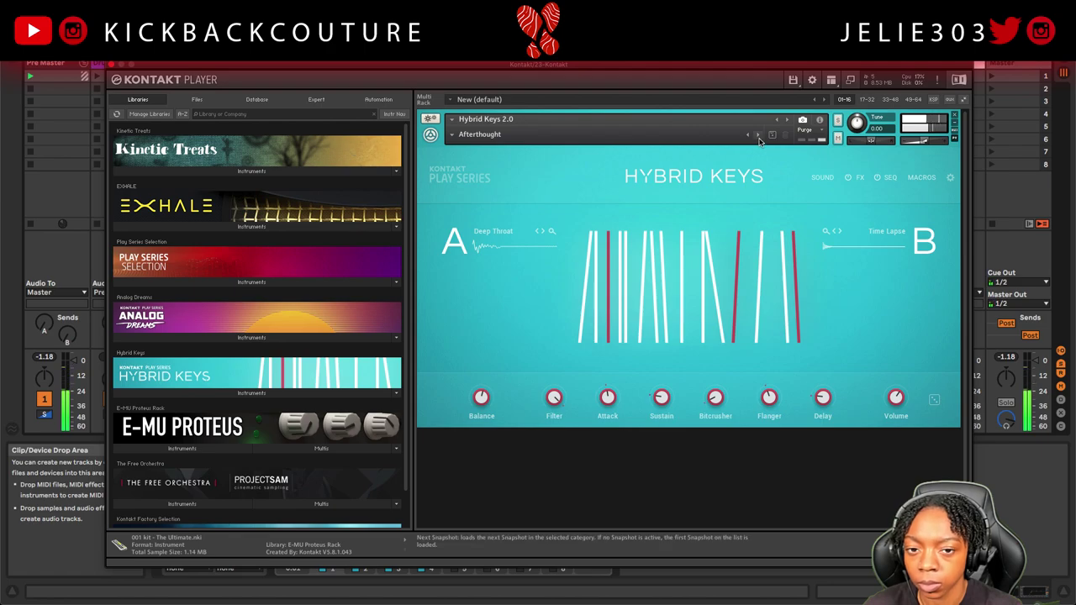
left_click(481, 135)
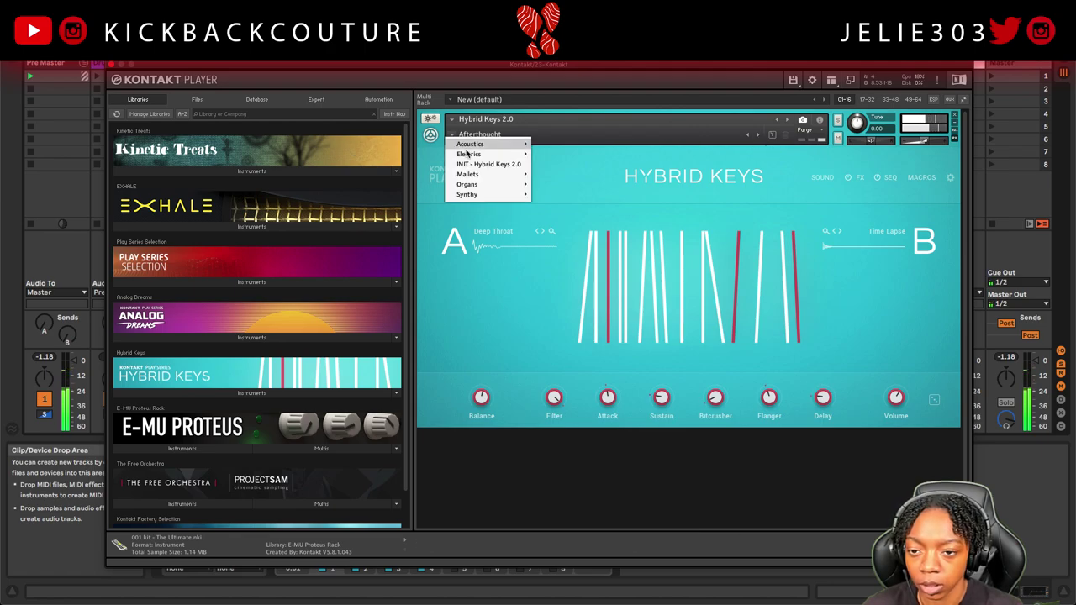
mouse_move(526, 184)
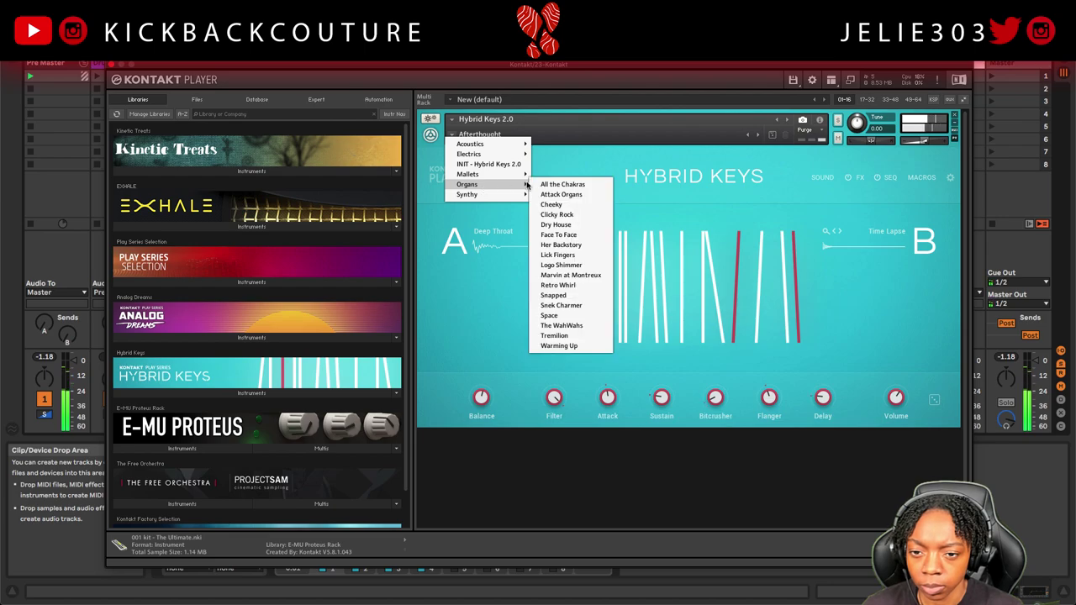
left_click(563, 185)
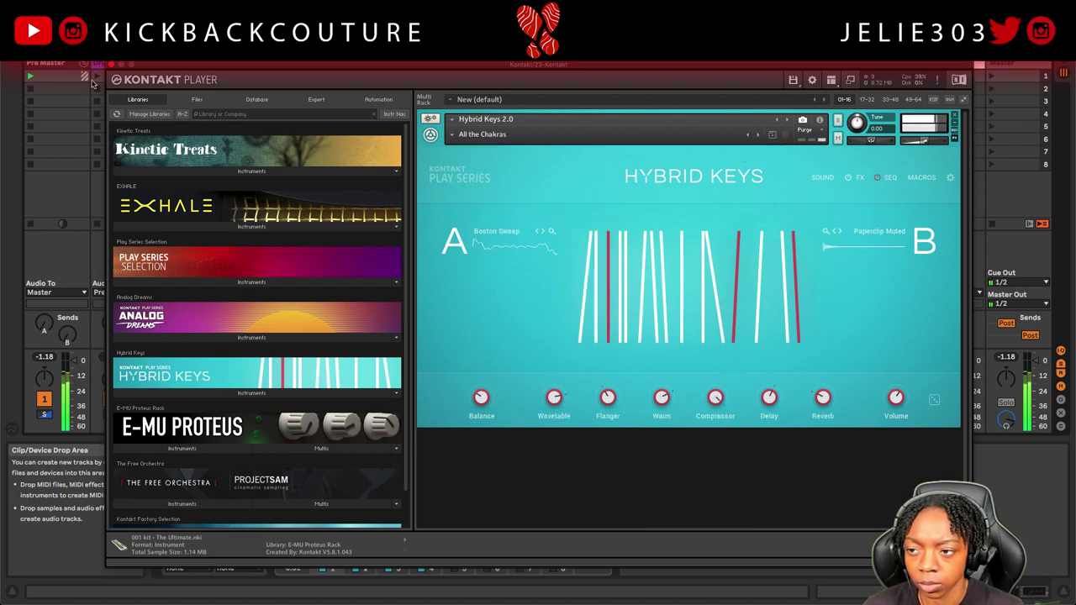
left_click(113, 66)
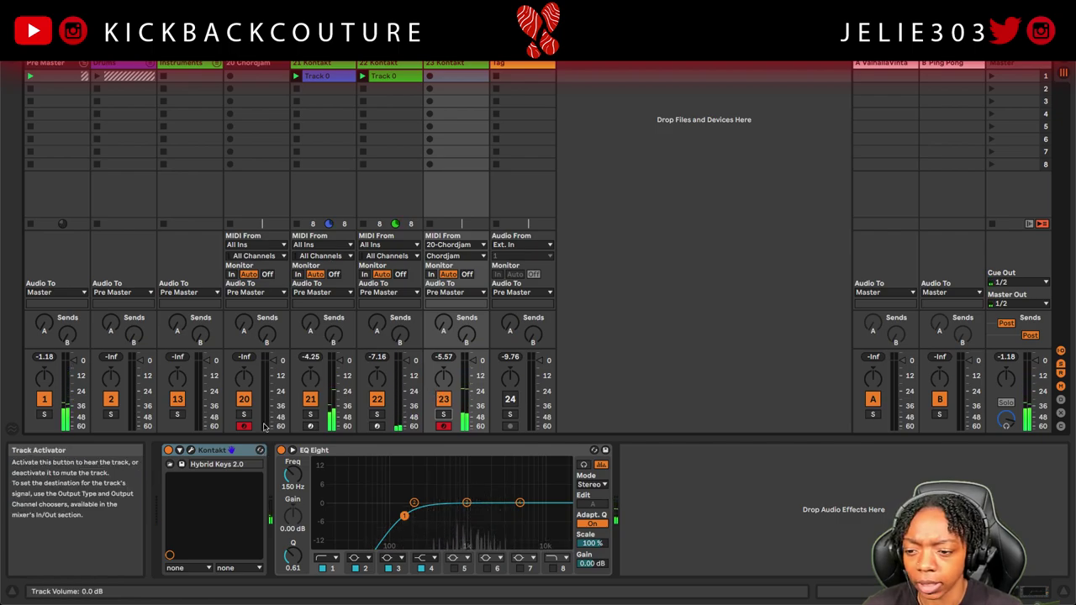
- Open Chordjam on track 20 and export its sequence as a MIDI clip into track 23's first slot
left_click(191, 451)
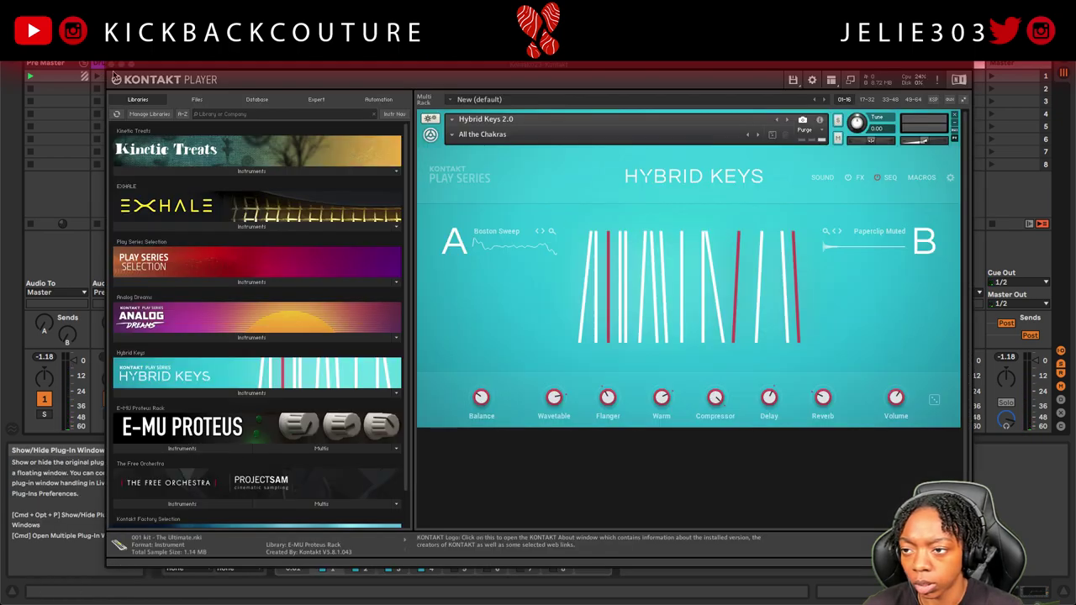
left_click(191, 451)
left_click(333, 77)
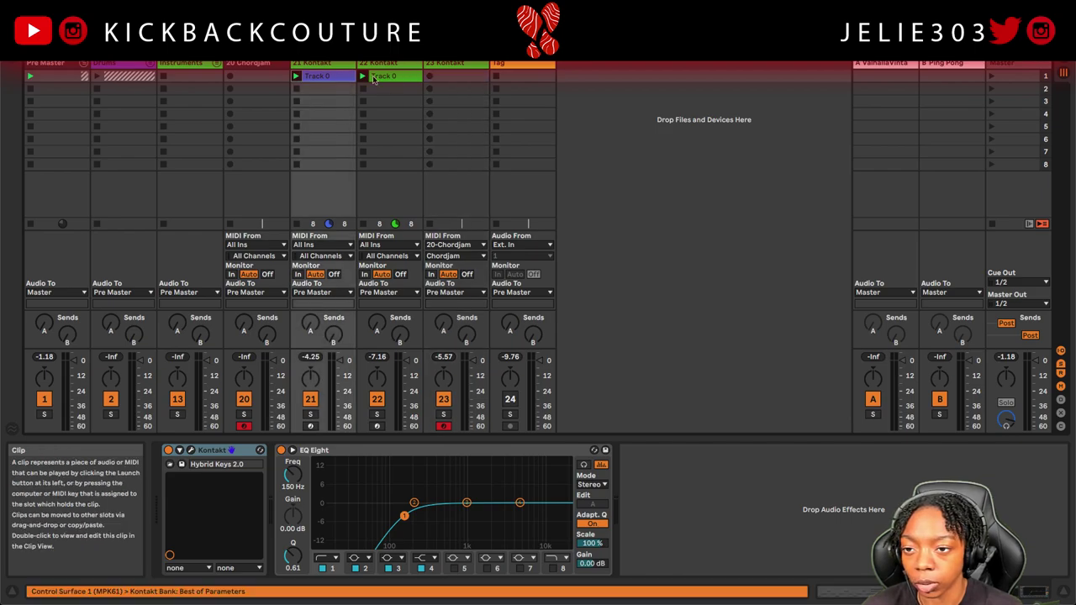
left_click(275, 65)
left_click(192, 451)
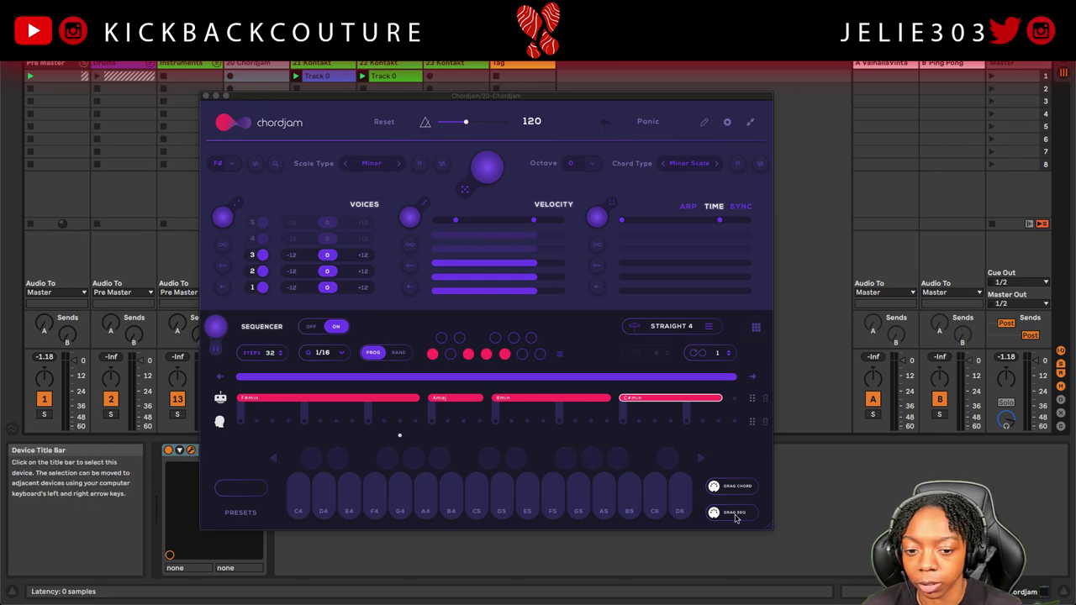
left_click(728, 516)
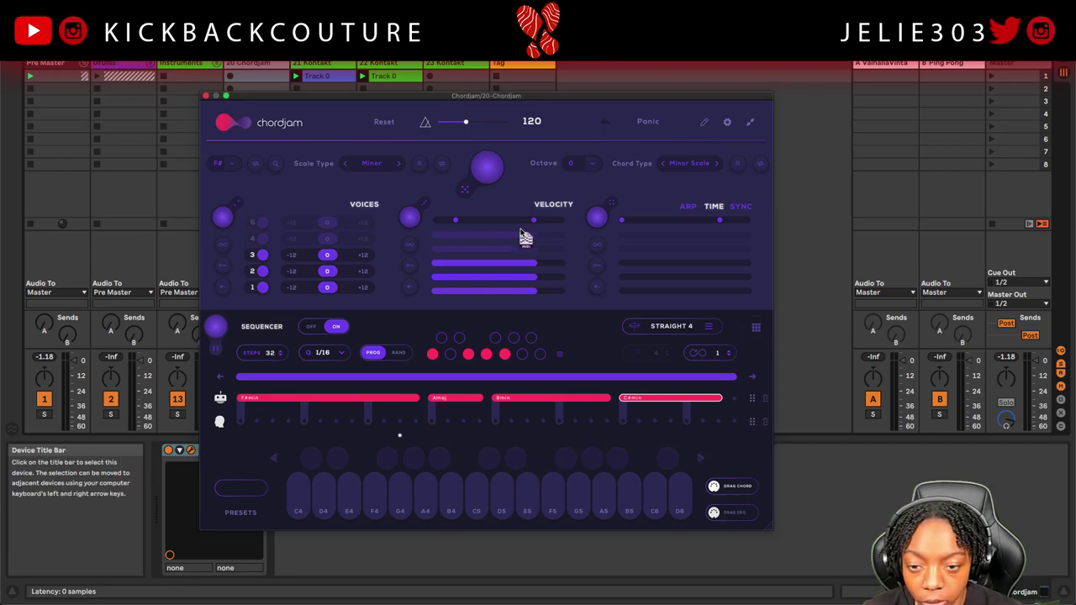
left_click_drag(452, 87, 450, 77)
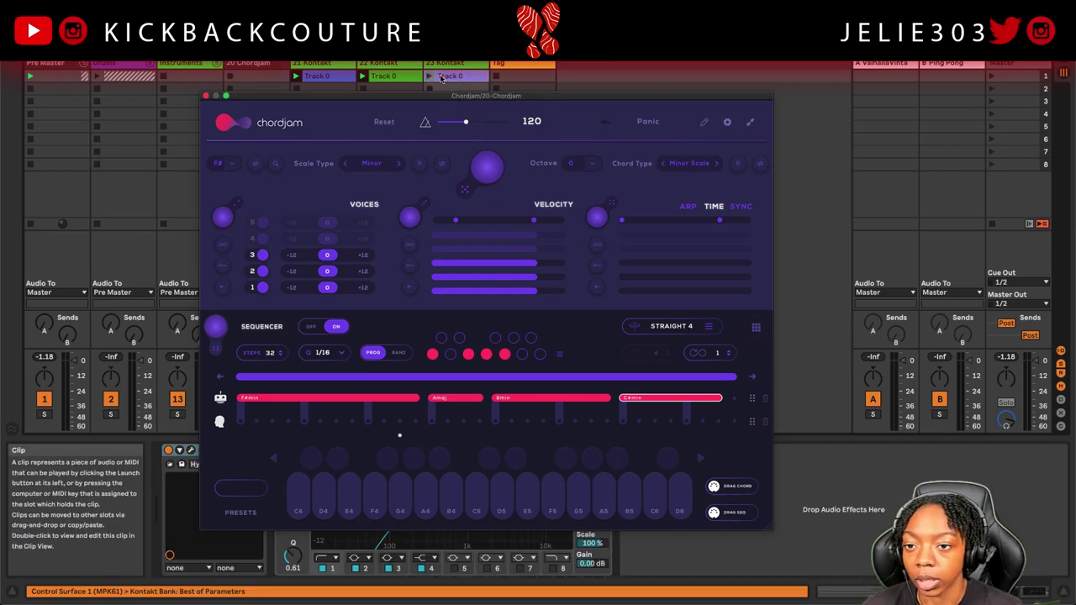
- Launch track 23's new clip, close Chordjam, and transpose all of the clip's notes down one octave
double_click(436, 76)
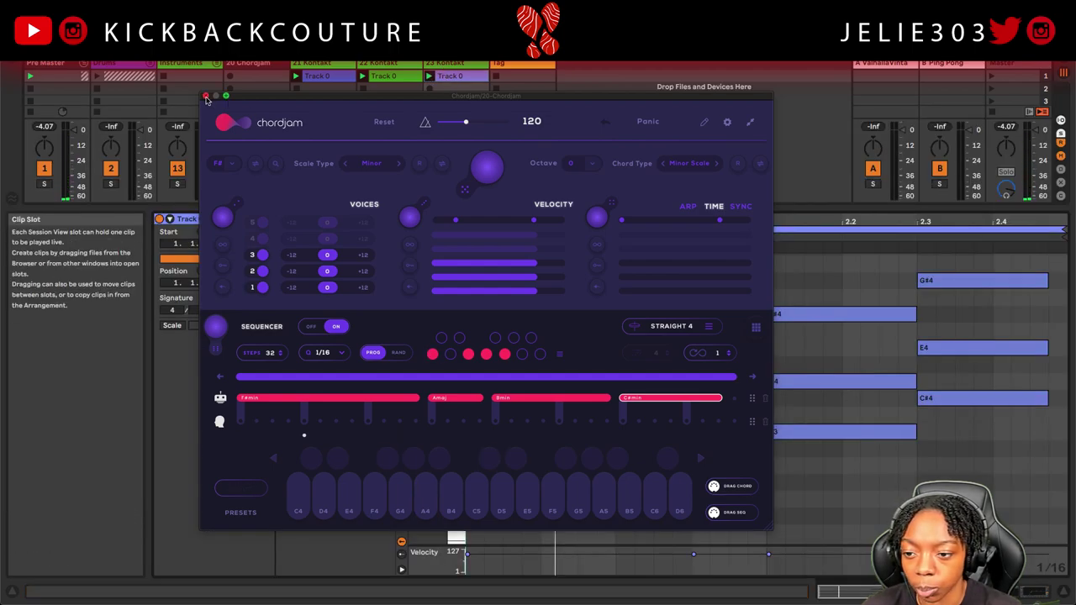
left_click(591, 169)
left_click(578, 136)
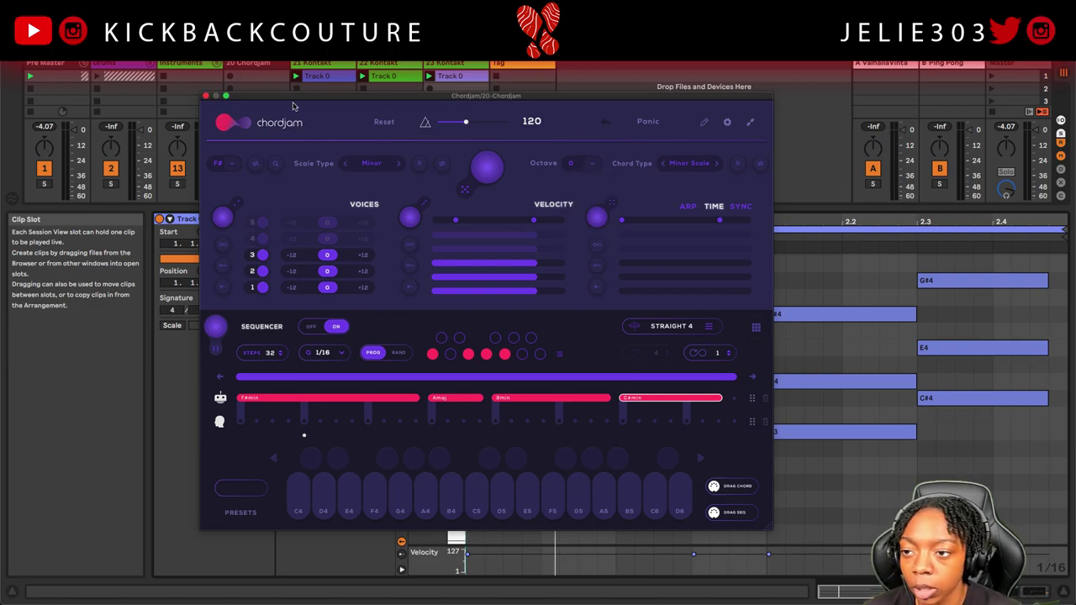
left_click(206, 95)
key("super+a")
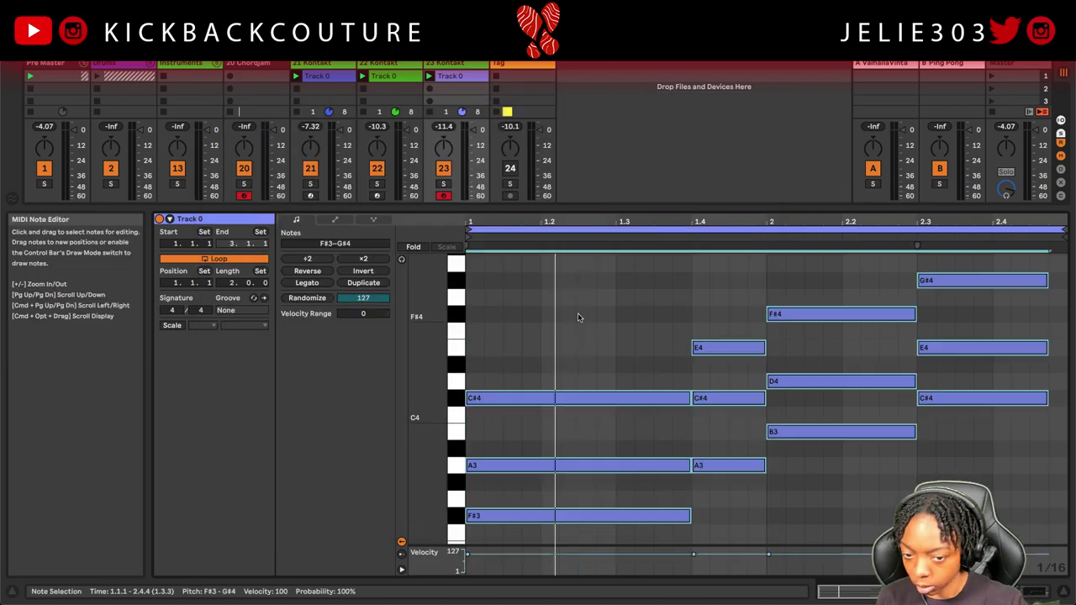
key("shift+Down")
key("space")
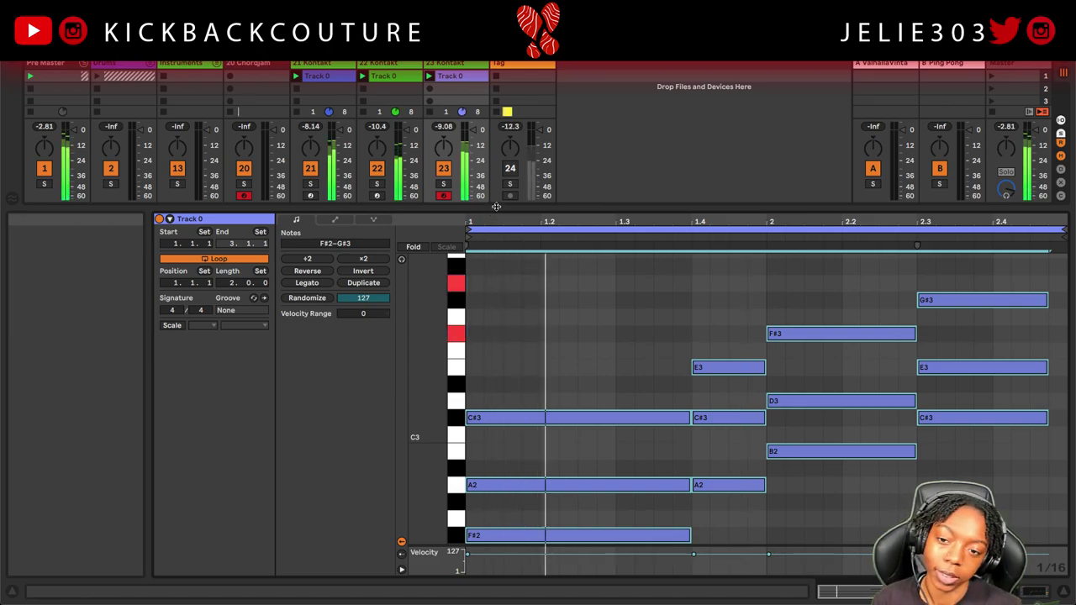
- Solo track 23 and transpose all the notes in its clip down another octave, to the F#1–G#2 range
left_click_drag(497, 209, 474, 534)
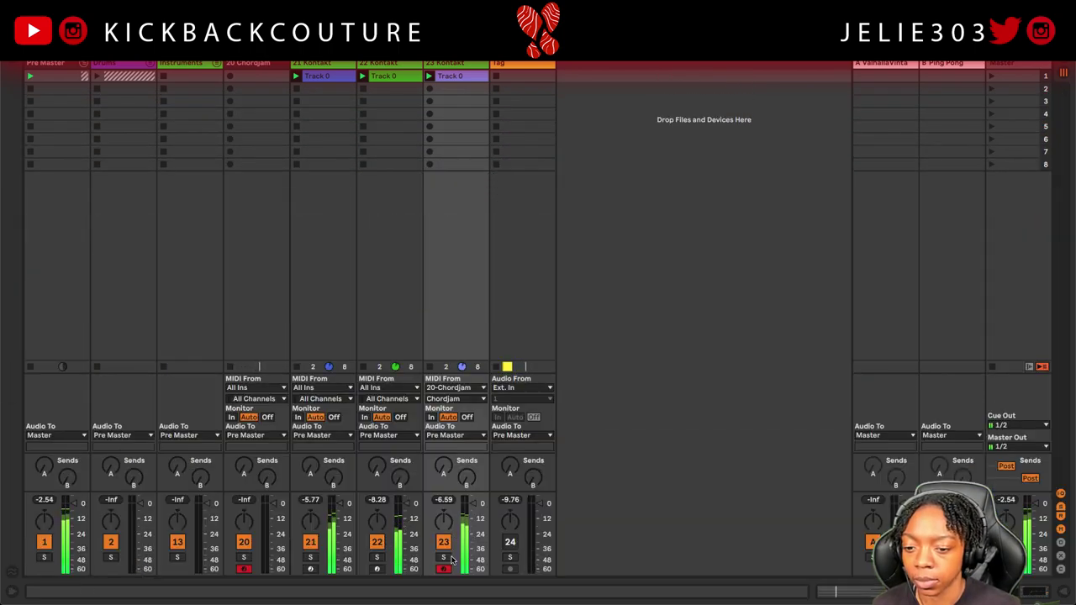
left_click(448, 559)
double_click(448, 79)
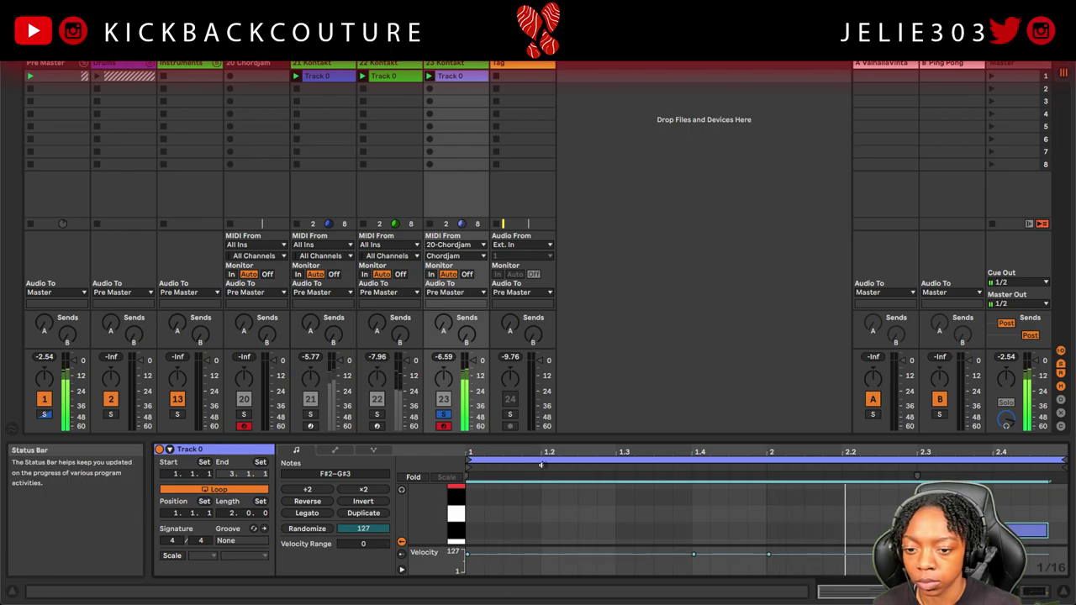
left_click_drag(551, 439, 535, 195)
left_click(523, 334)
key("super+a")
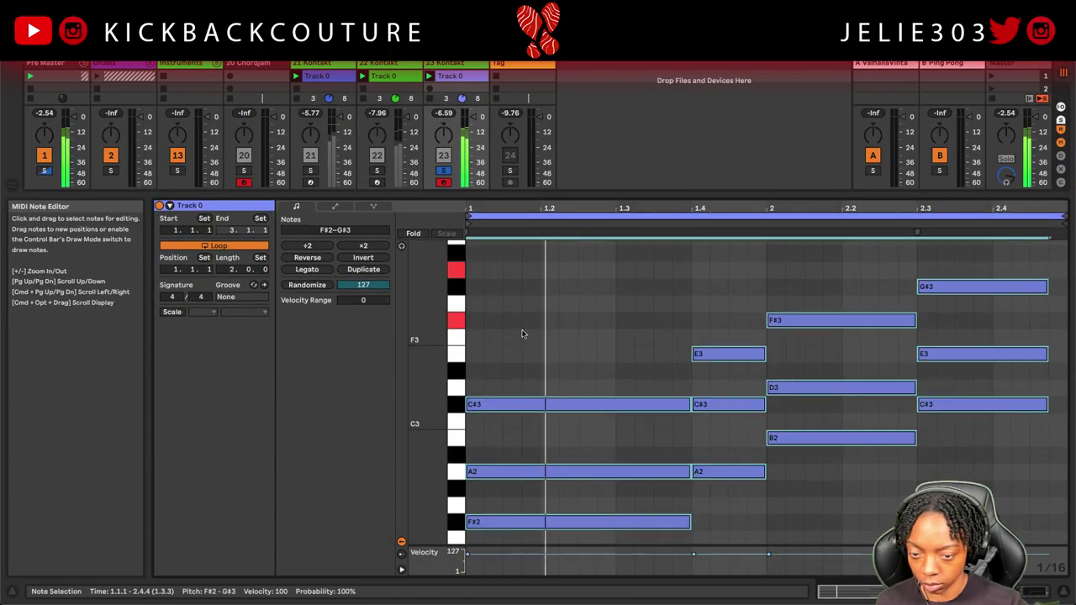
key("shift+Down")
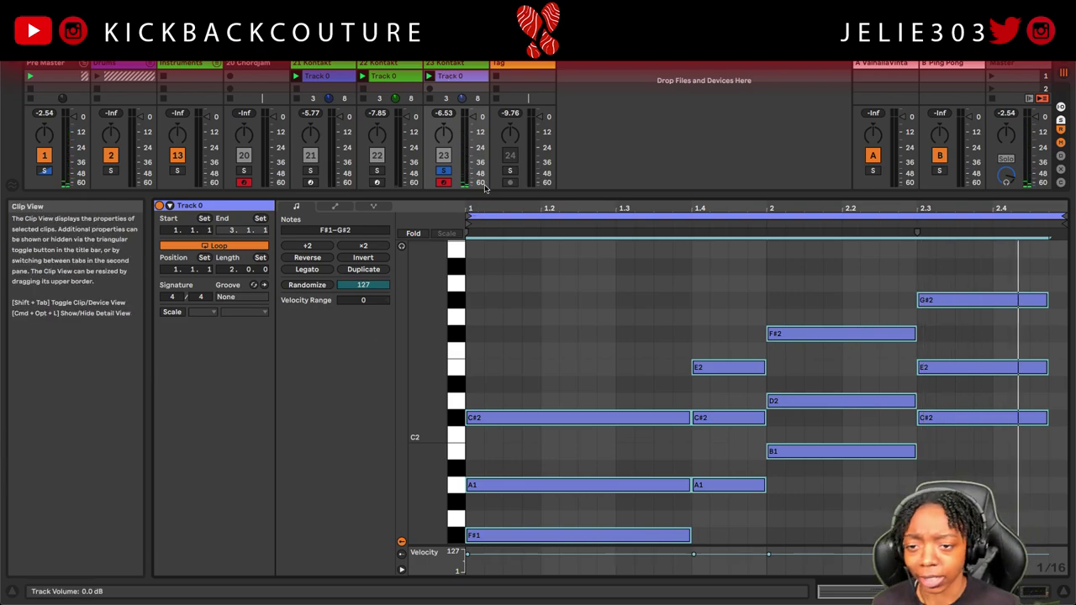
- Take track 23 out of solo and replay the layered Kontakt tracks together, toggling track 22's activator to compare
left_click(444, 171)
key("space")
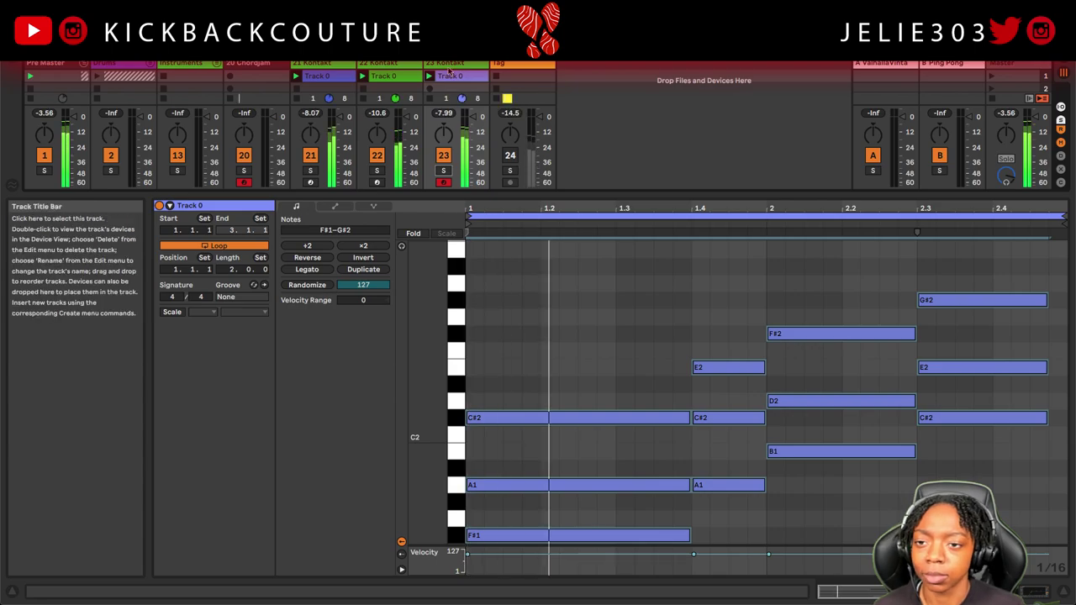
double_click(447, 65)
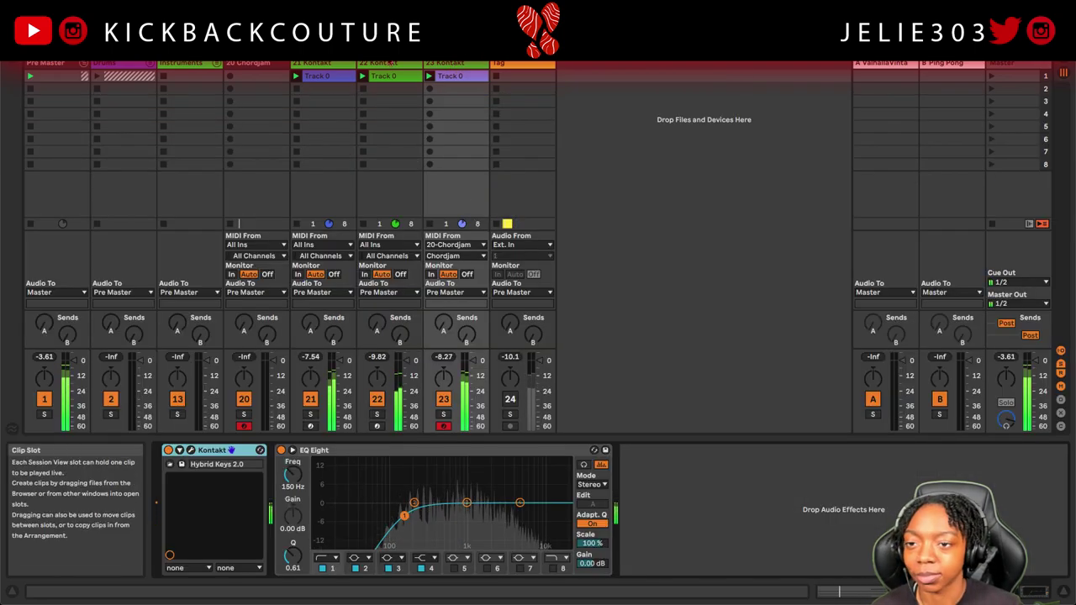
left_click(377, 399)
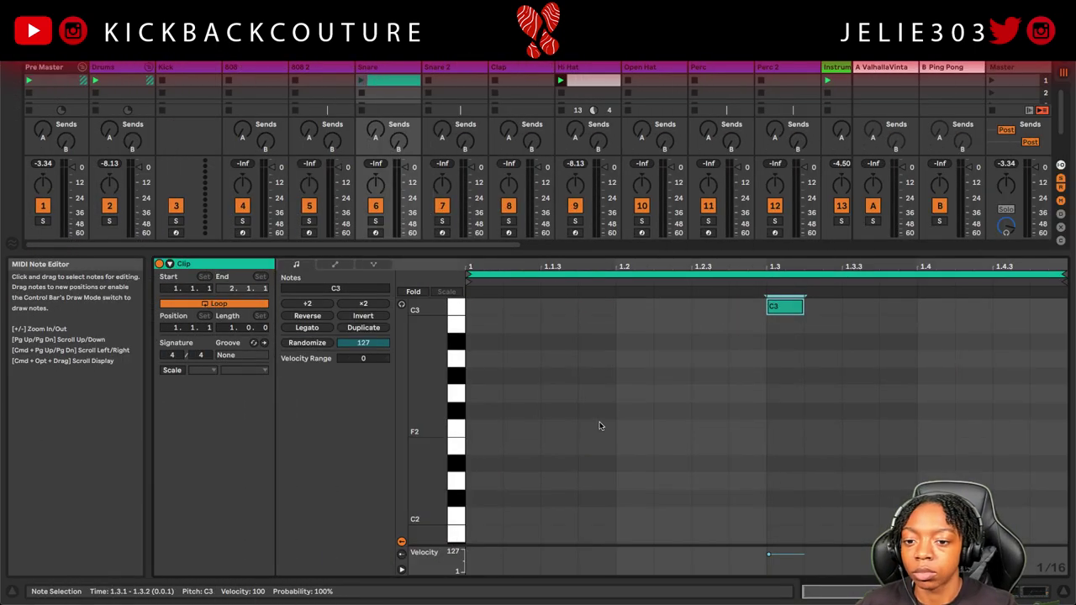
- Hide the Info View and duplicate the Hi Hat clip's contents twice to extend it to four bars
scroll(430, 354, "up", 2)
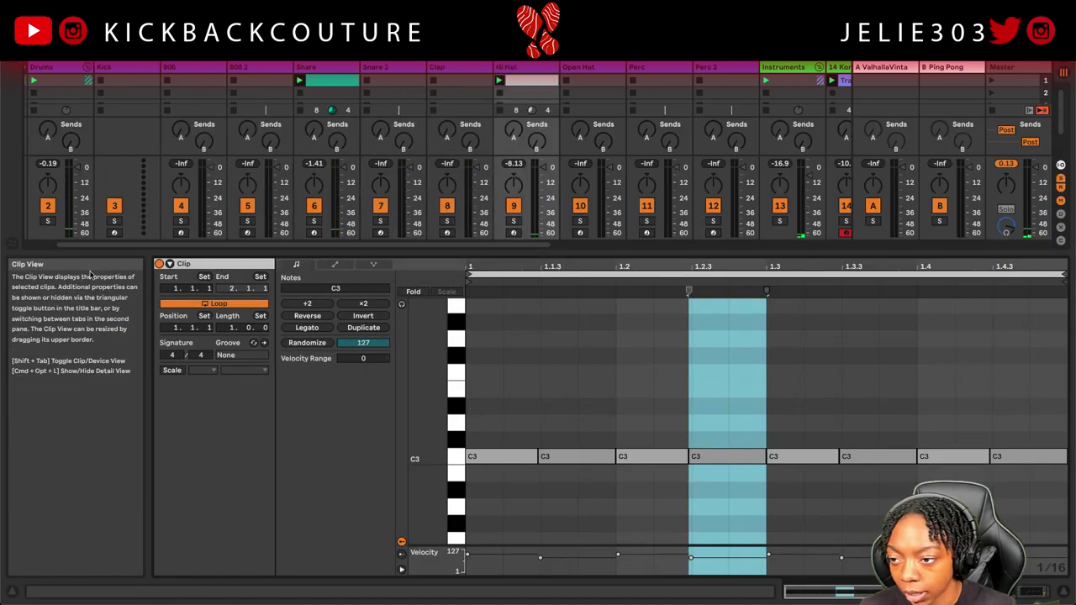
left_click(15, 591)
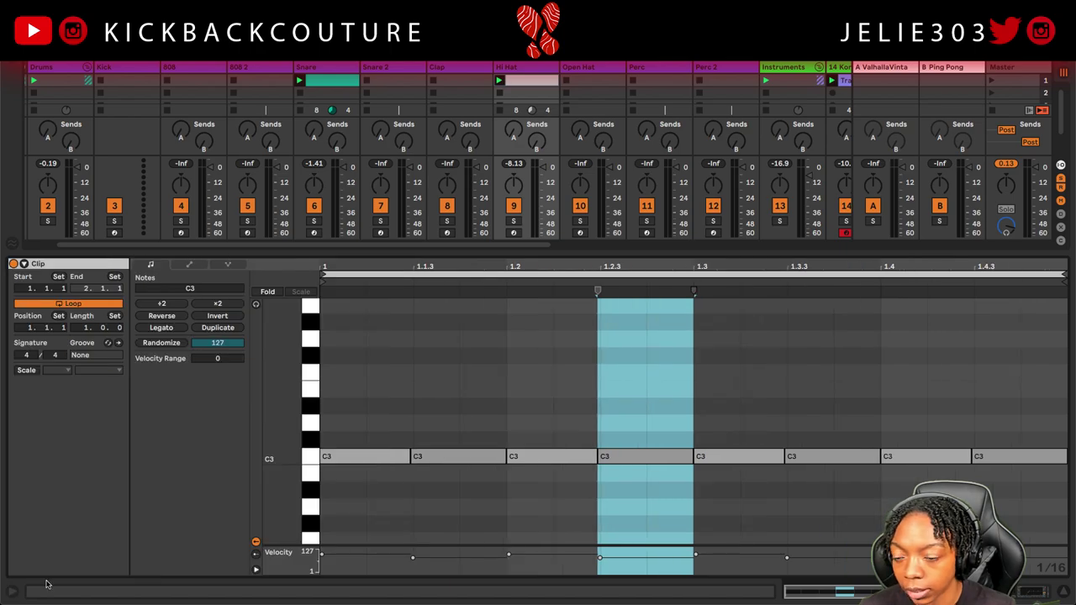
left_click(418, 406)
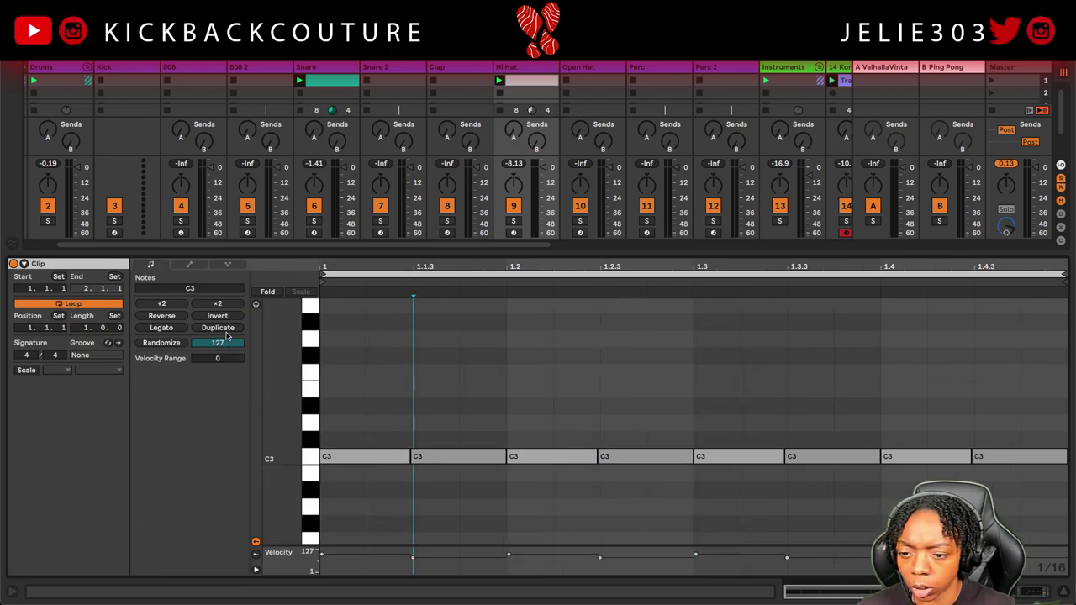
left_click(218, 328)
left_click(218, 328)
left_click(468, 414)
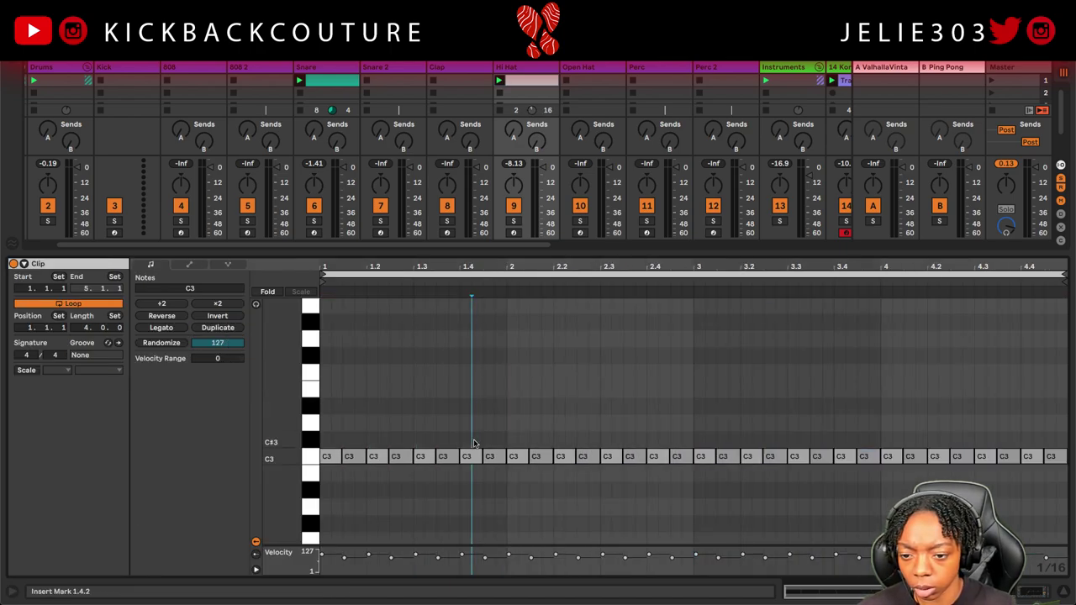
left_click(330, 455)
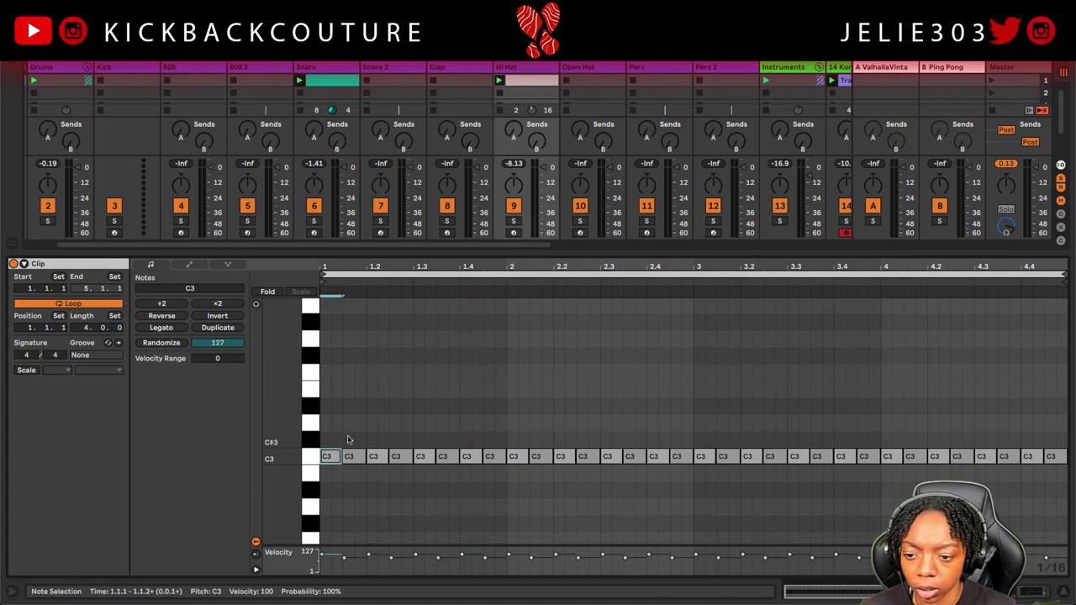
left_click(344, 454)
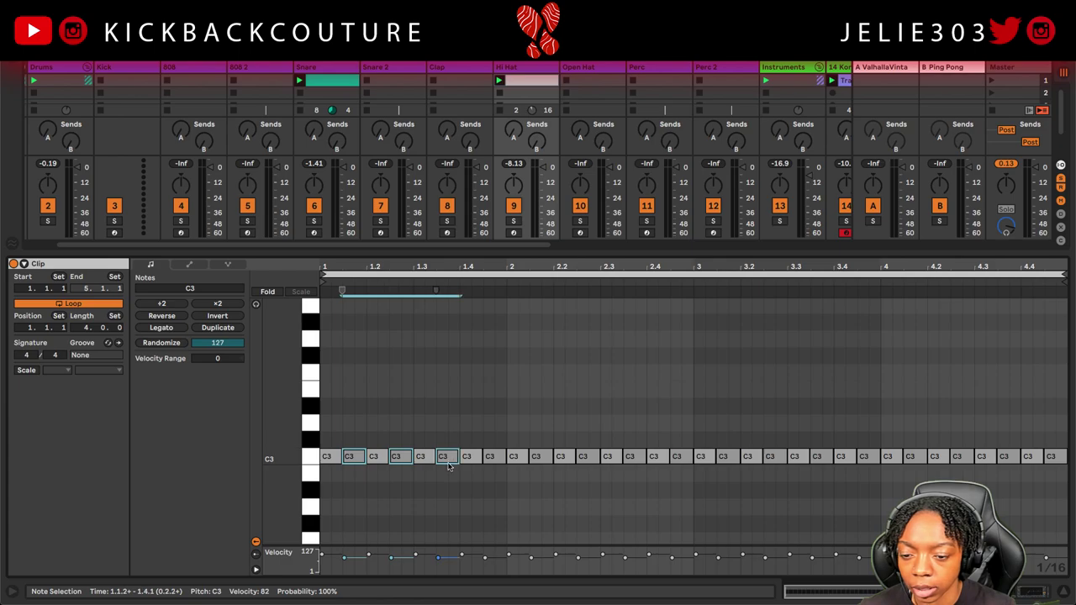
left_click(408, 425)
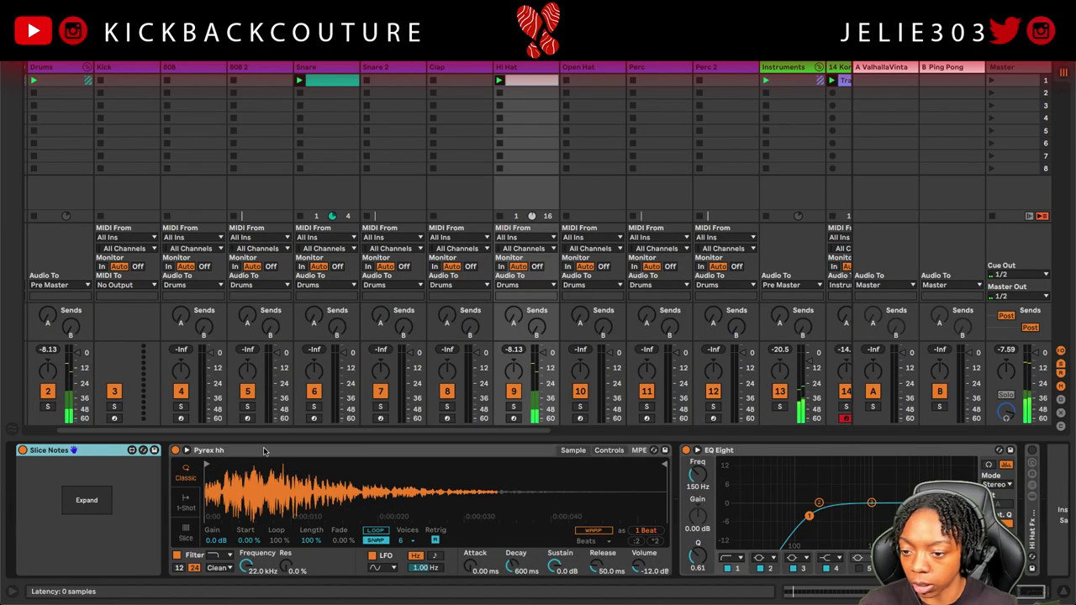
- Slice the single C3 hi-hat note just before 1.3 into 4 notes with Slice Notes, and play the loop
left_click(80, 503)
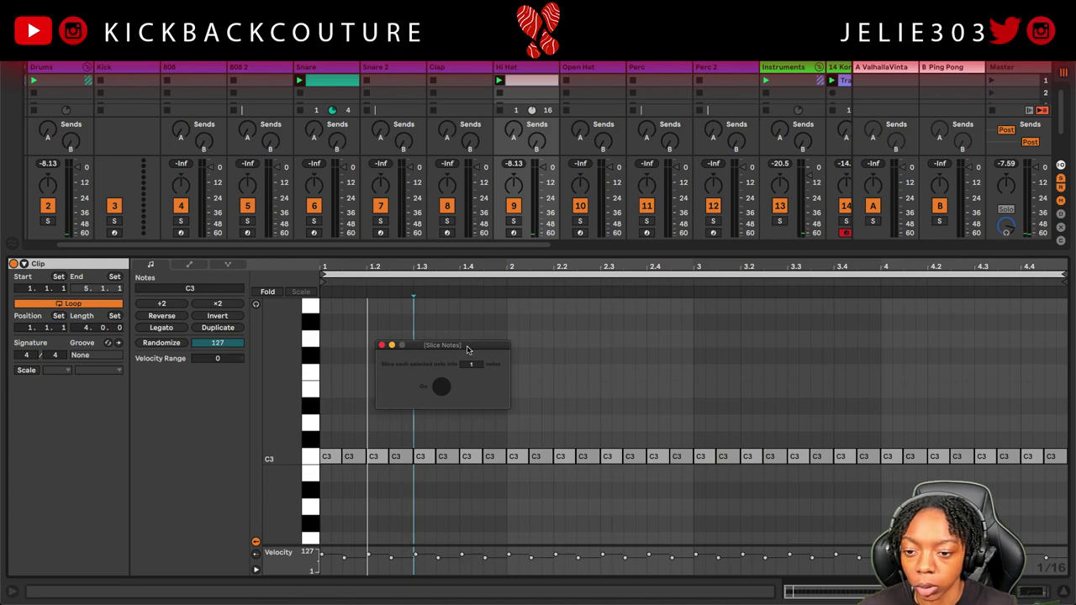
left_click_drag(468, 349, 485, 238)
left_click(384, 434)
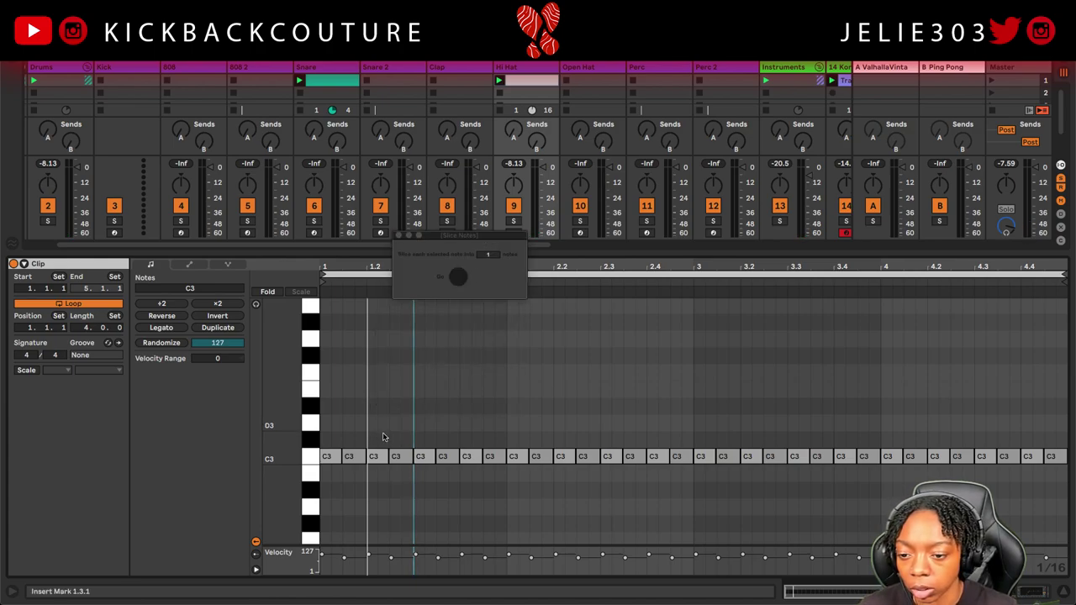
left_click_drag(391, 417, 407, 463)
left_click_drag(401, 425, 401, 464)
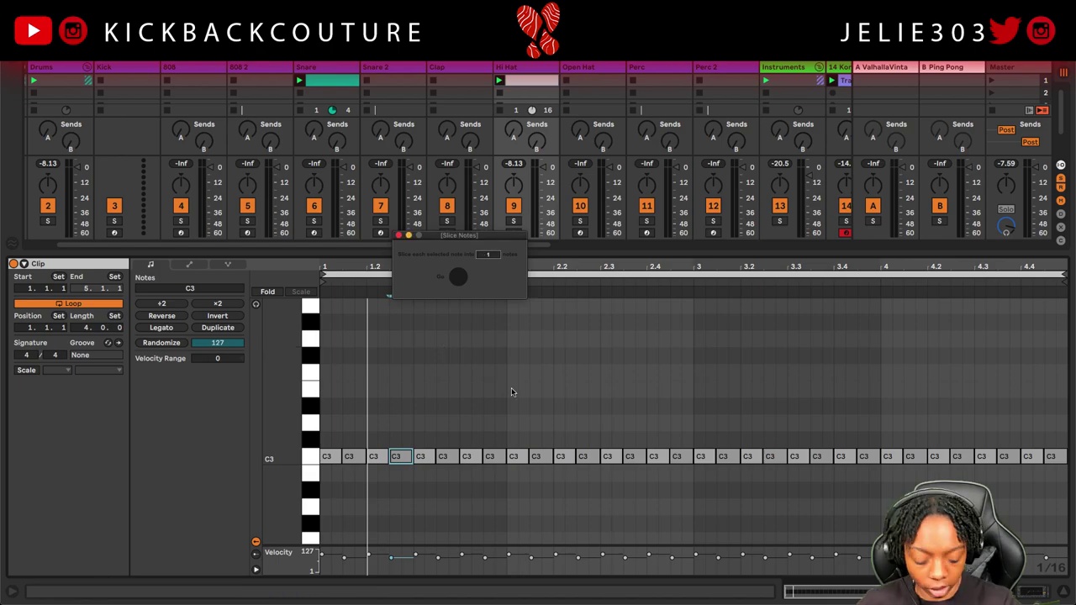
left_click(458, 280)
left_click(649, 361)
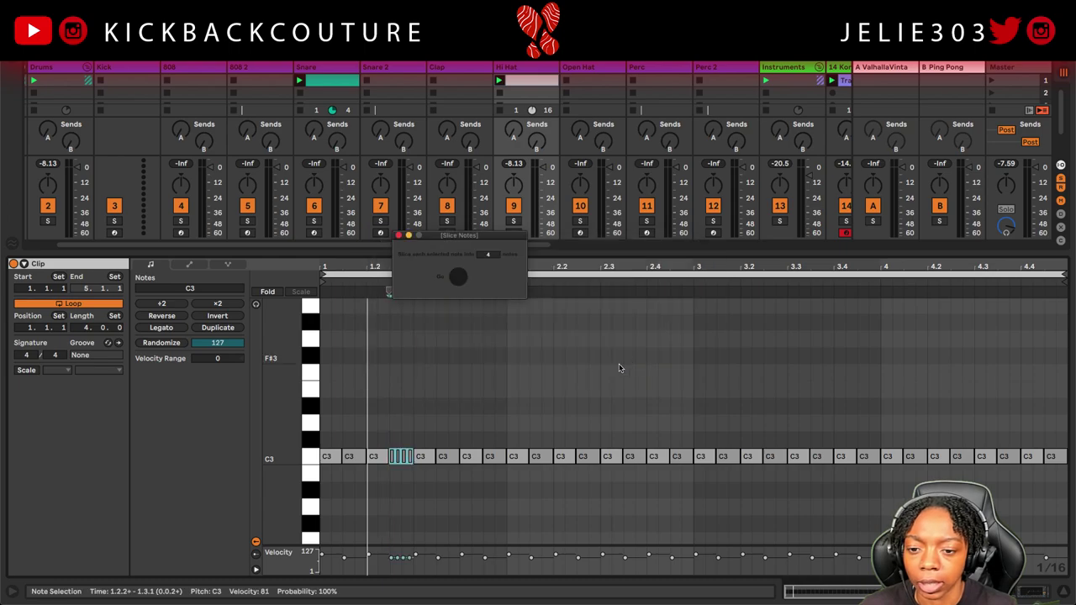
left_click_drag(466, 244, 502, 192)
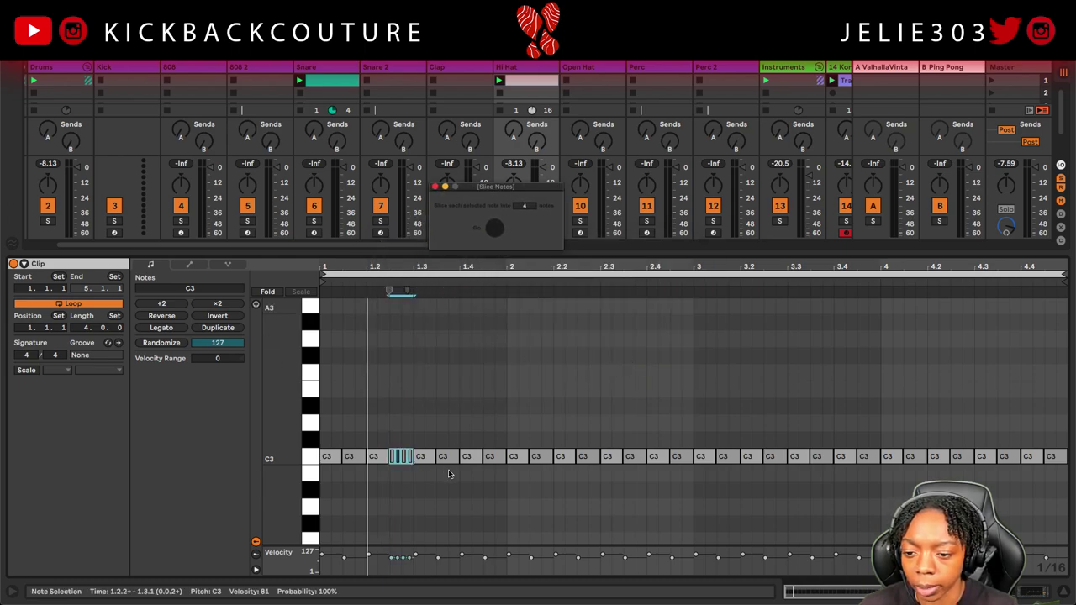
key("space")
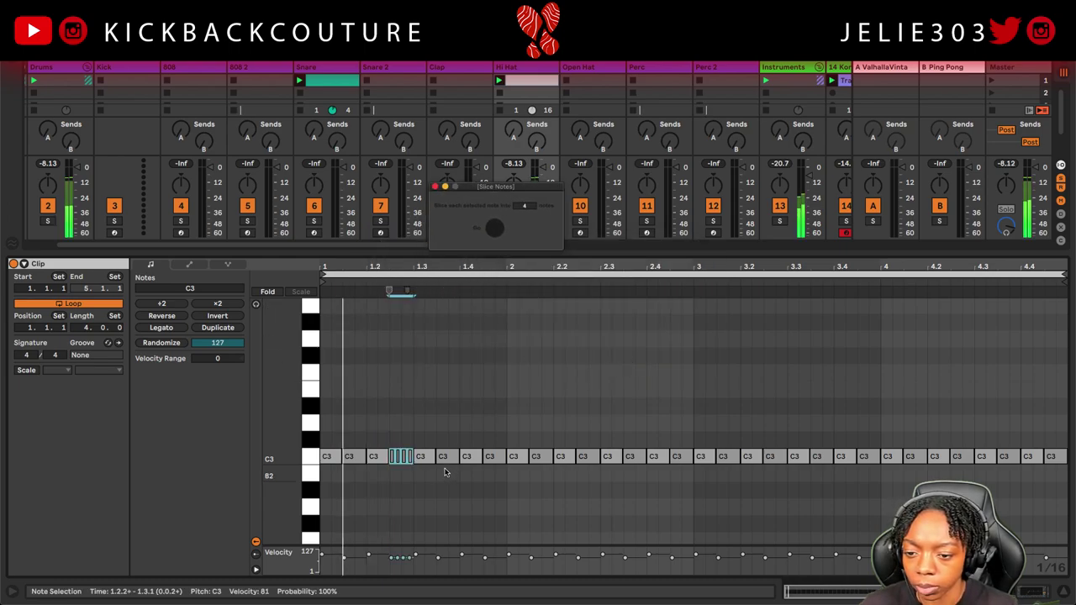
- Slice the last two hi-hat notes of bar 2 into 3 notes each, suppressing further compatibility warnings for Slice Notes
left_click(654, 457)
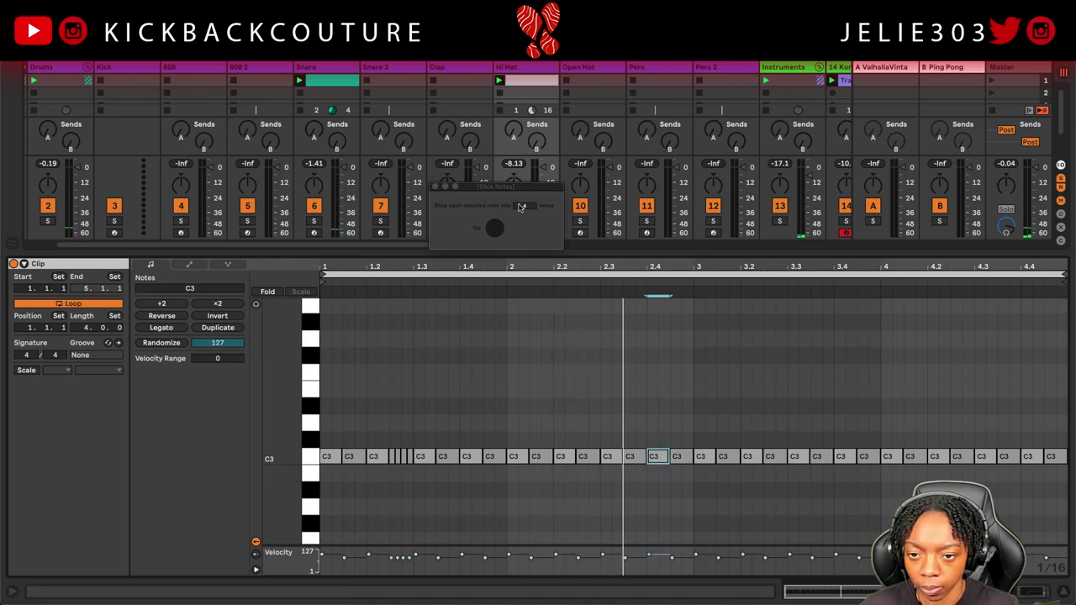
left_click(490, 235)
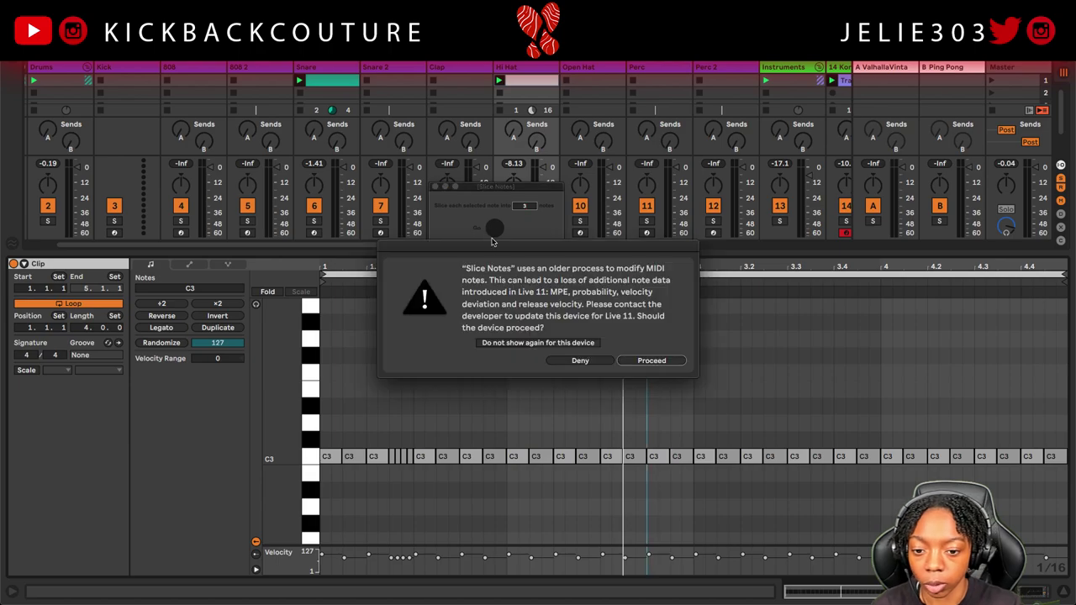
left_click(521, 343)
left_click(643, 362)
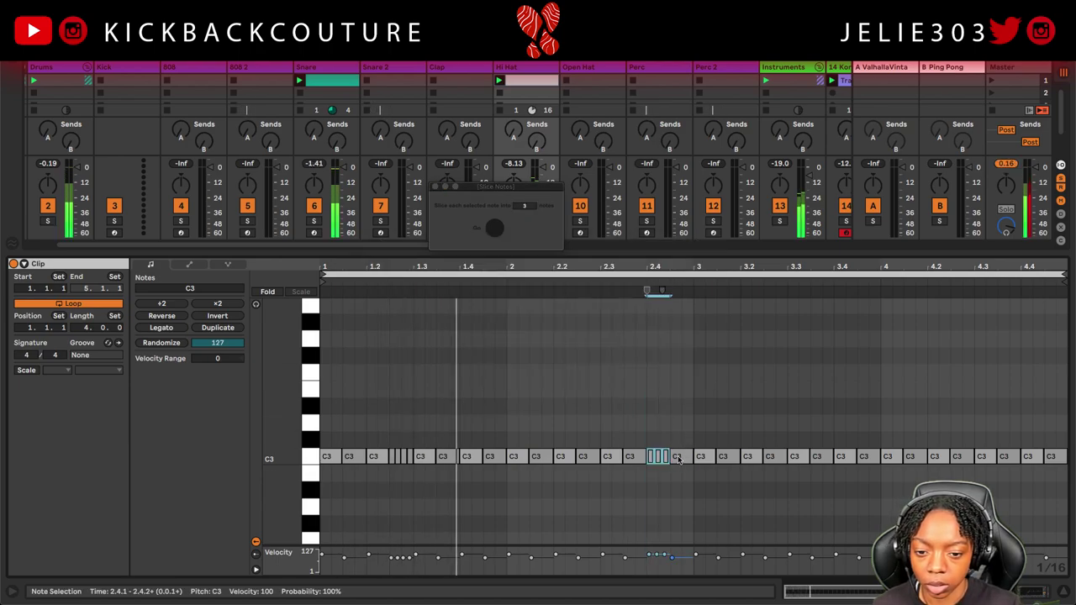
left_click(682, 456)
left_click(494, 228)
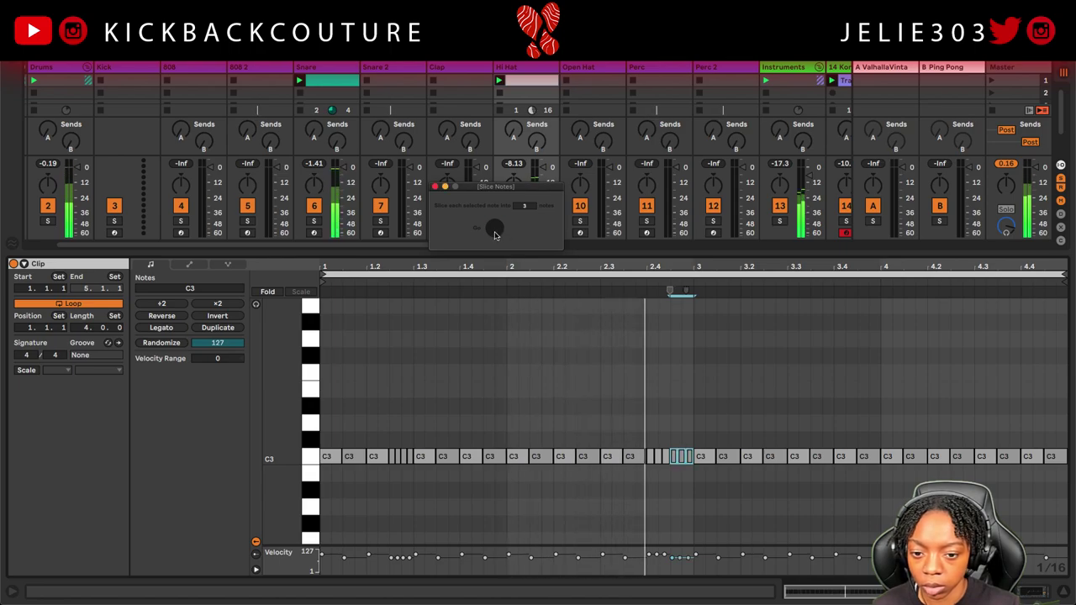
- Slice the first hi-hat note of bar 3 into 4 notes and delete the last slice
left_click(700, 456)
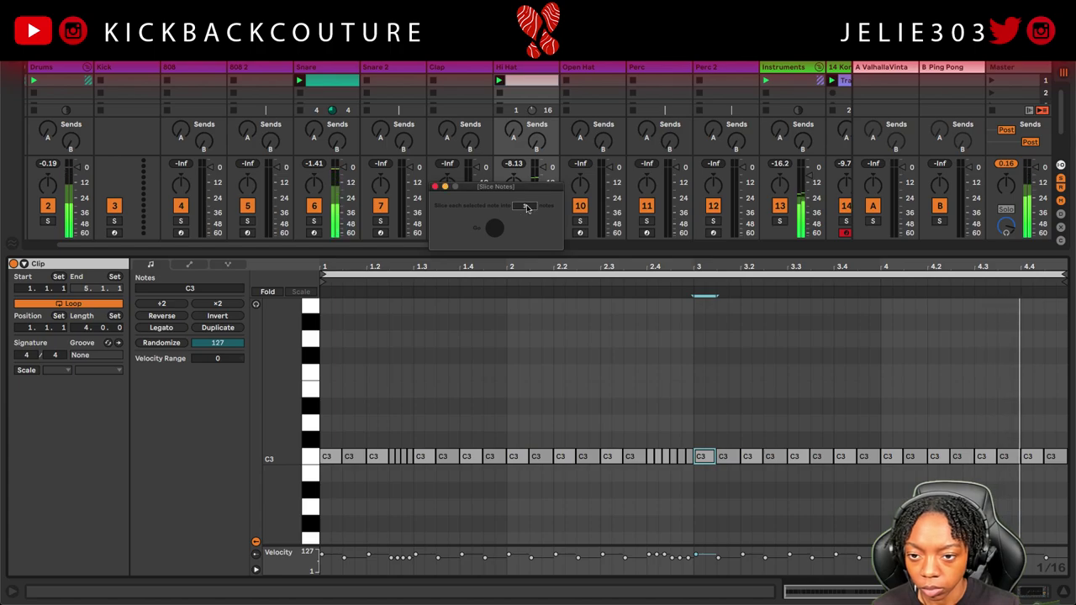
left_click(494, 232)
left_click(714, 444)
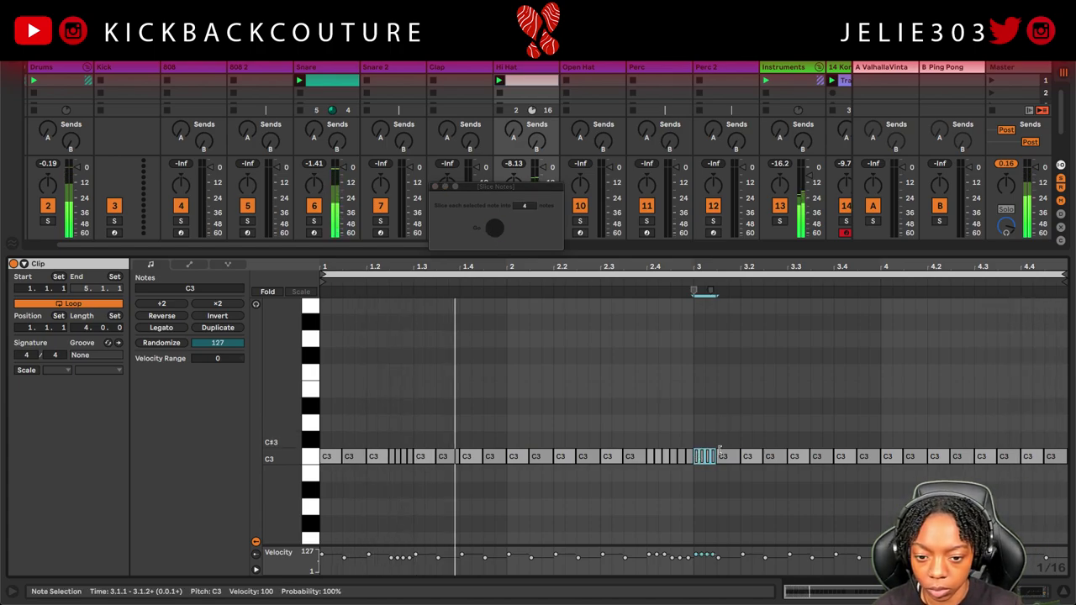
left_click(714, 458)
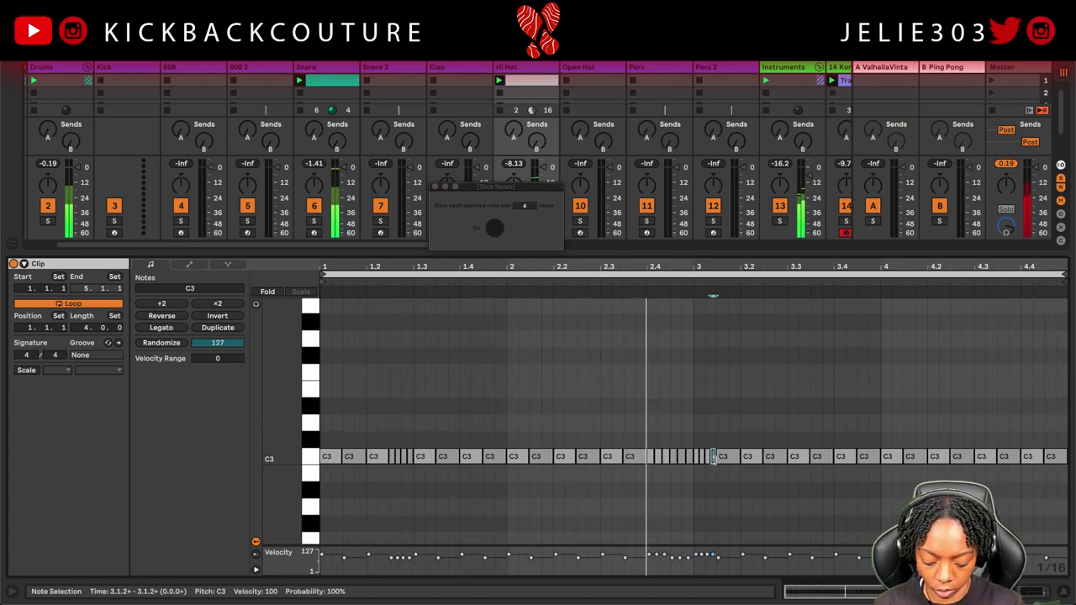
left_click(711, 457)
- Slice the second hi-hat note of bar 3 into 4 notes and delete its last slice
left_click_drag(732, 458, 707, 389)
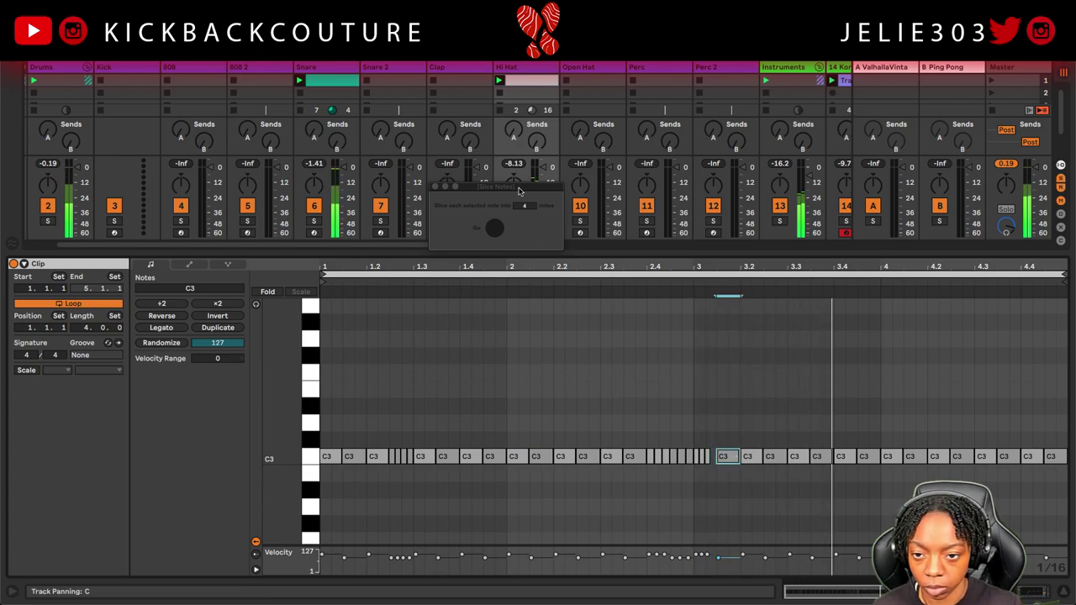
left_click(738, 421)
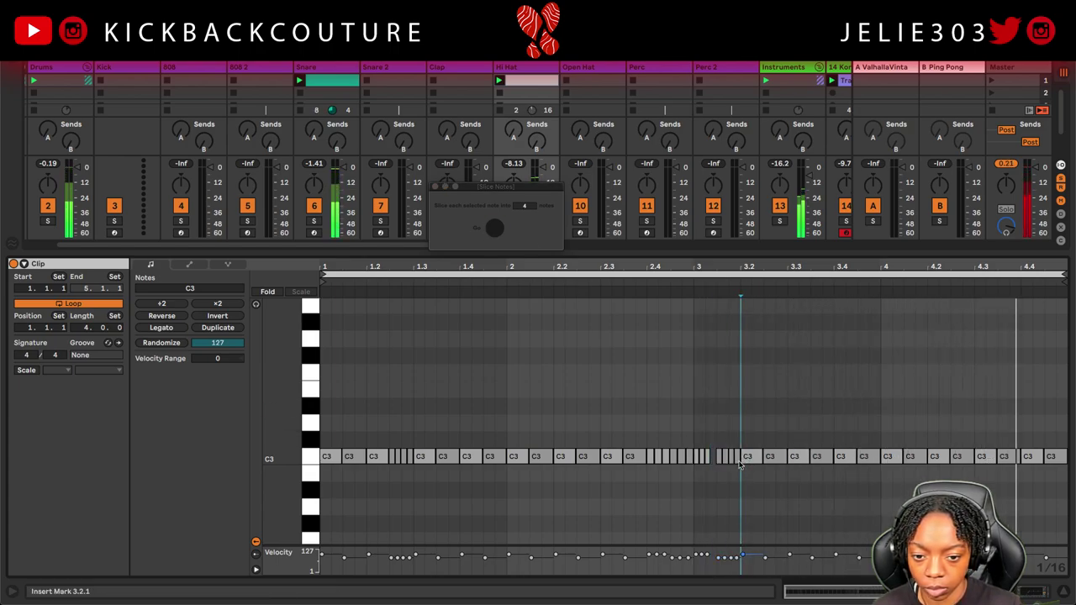
left_click(737, 457)
key("Delete")
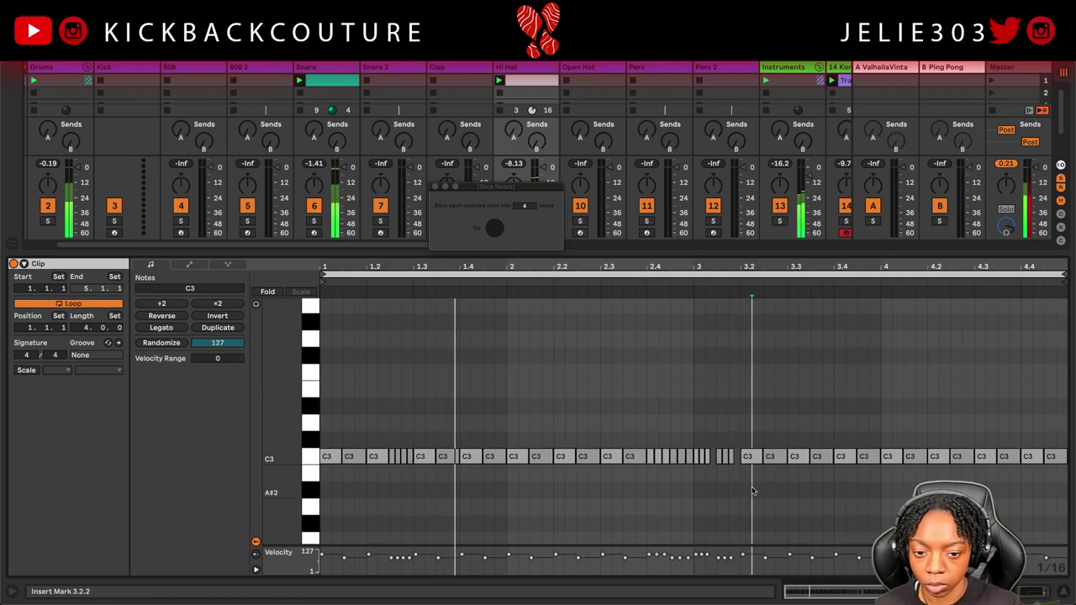
left_click(768, 458)
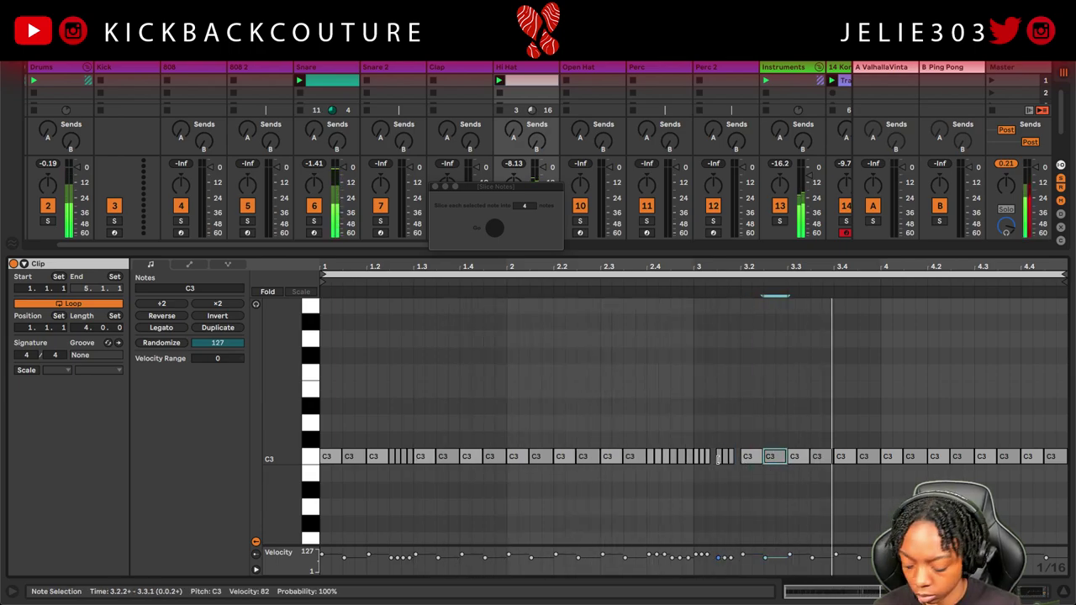
- Undo all the hi-hat slicing done at the end of bar 2 and the start of bar 3
key("super+z")
key("super+z")
key("super+z")
key("super+z")
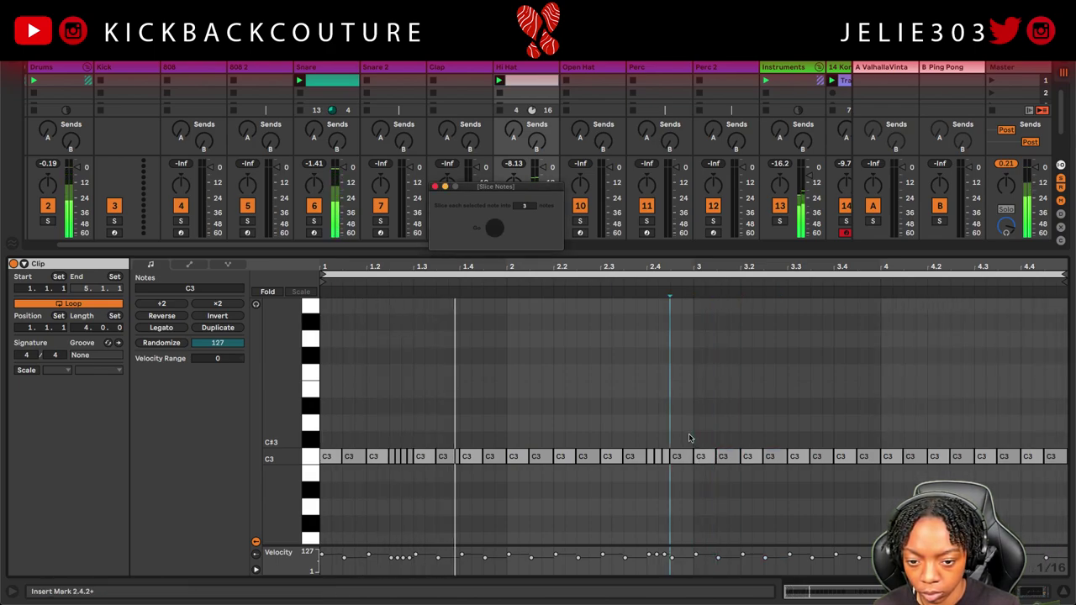
left_click(670, 449)
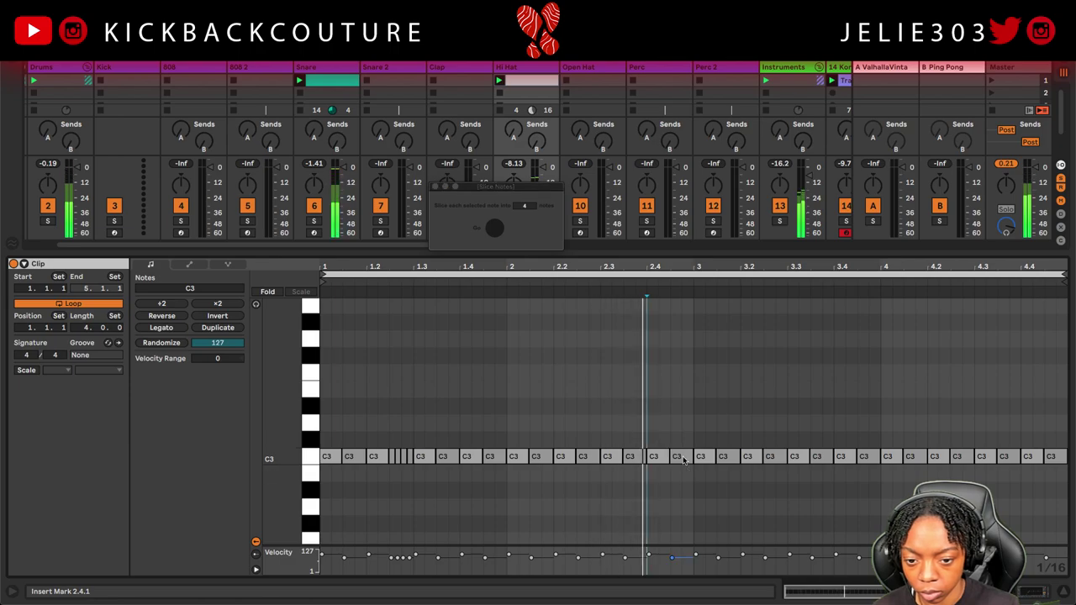
- Slice only the last hi-hat note of bar 2 into 3 notes
left_click(675, 455)
type("3")
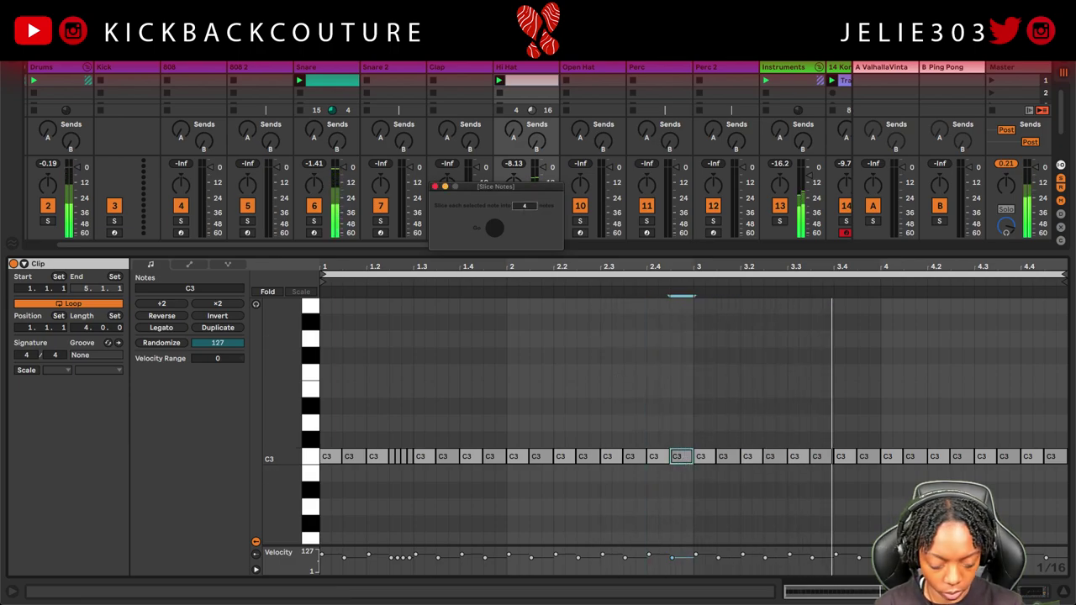
left_click(495, 229)
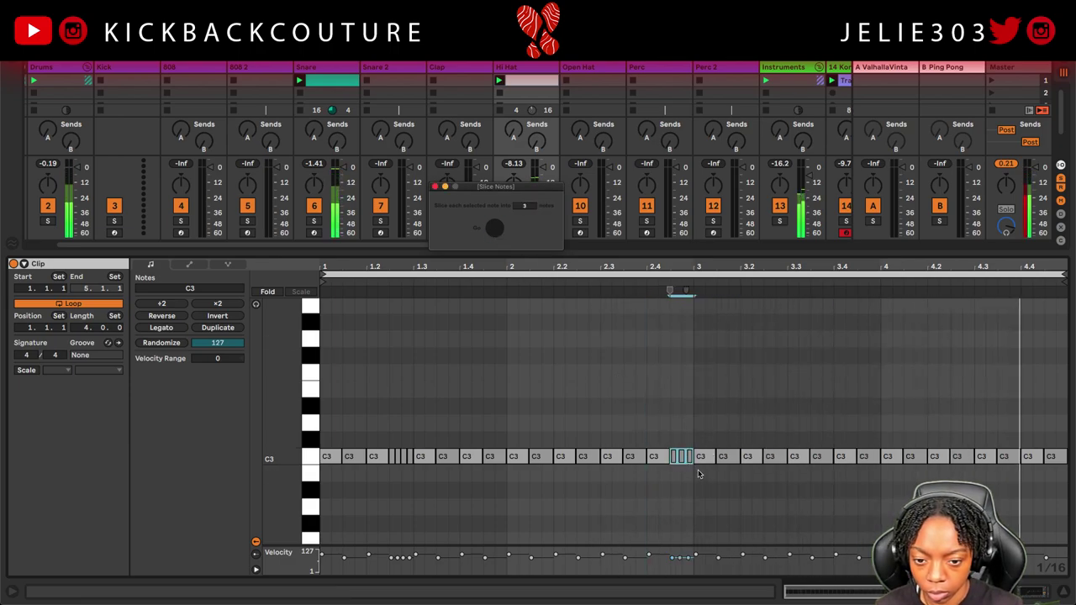
- Set Slice Notes to 4 and slice the first hi-hat note of bar 3
left_click(706, 456)
left_click(523, 206)
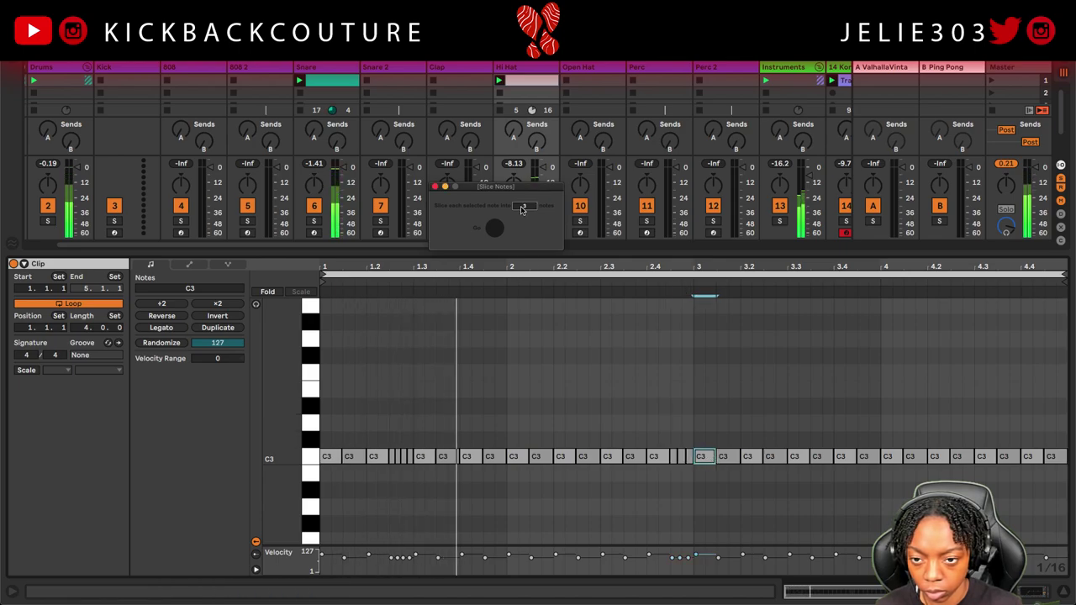
type("4")
left_click(497, 233)
left_click(730, 437)
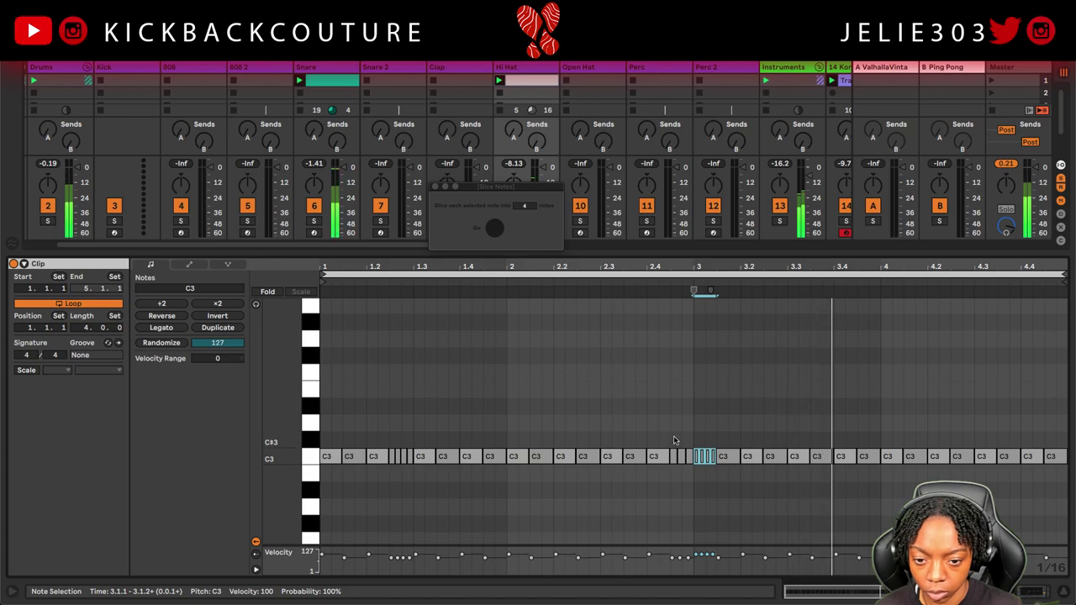
- Delete the three slices at the end of bar 2 and fill the gap with a copy of an unsliced hi-hat note
left_click(678, 456)
key("Delete")
left_click(689, 456)
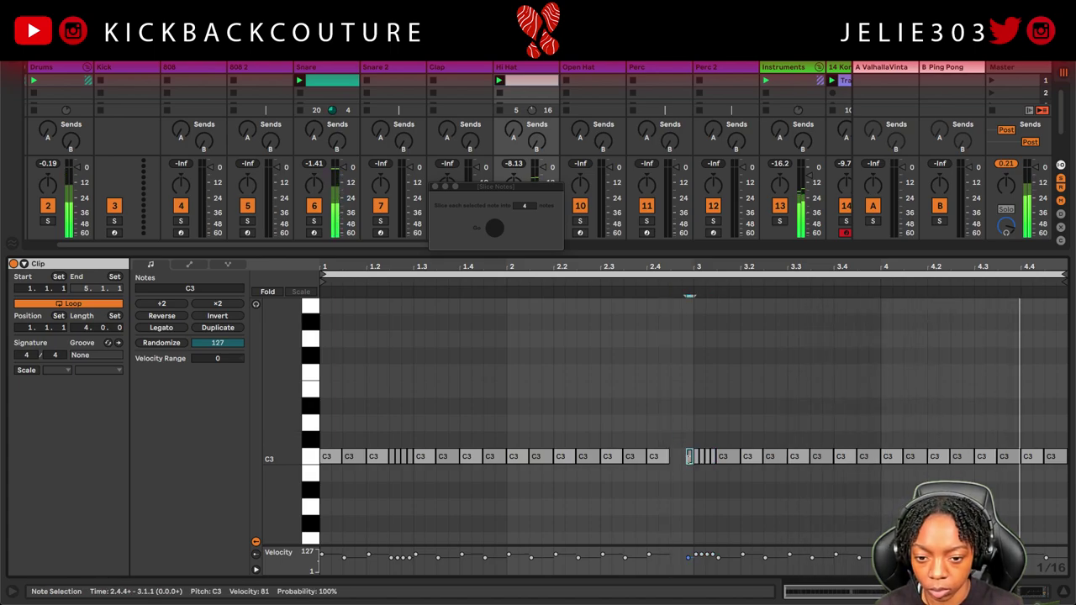
key("Delete")
left_click(631, 457)
left_click_drag(629, 457, 680, 471)
left_click(710, 436)
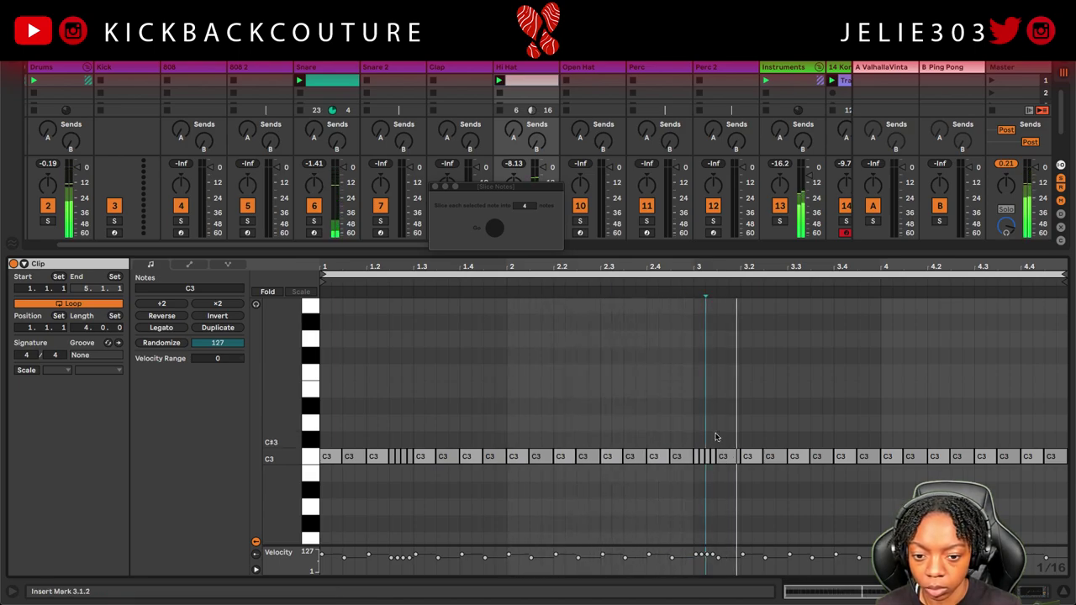
- Slice the last hi-hat note of bar 3 into 4 notes
left_click(874, 442)
left_click(843, 457)
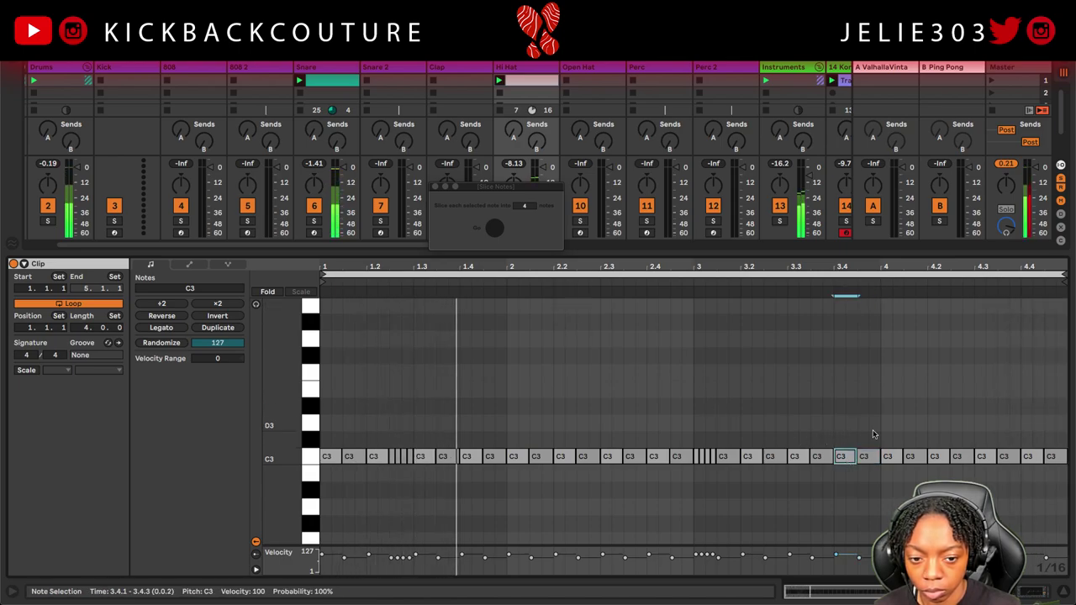
left_click(866, 456)
left_click(494, 227)
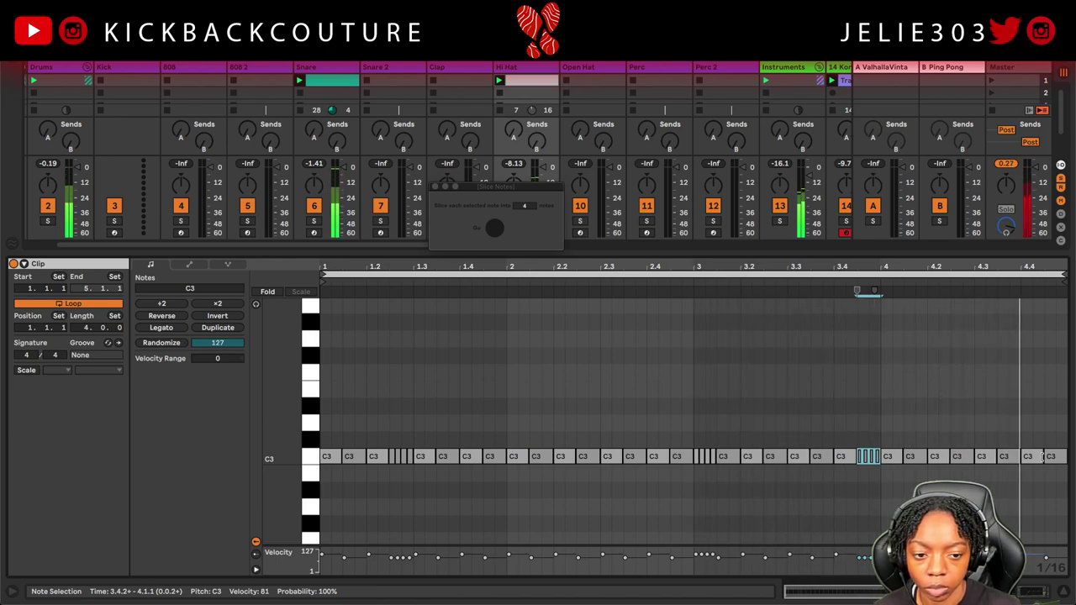
- Slice the last hi-hat note of bar 4 into 3 notes and close the Slice Notes window
left_click(1050, 457)
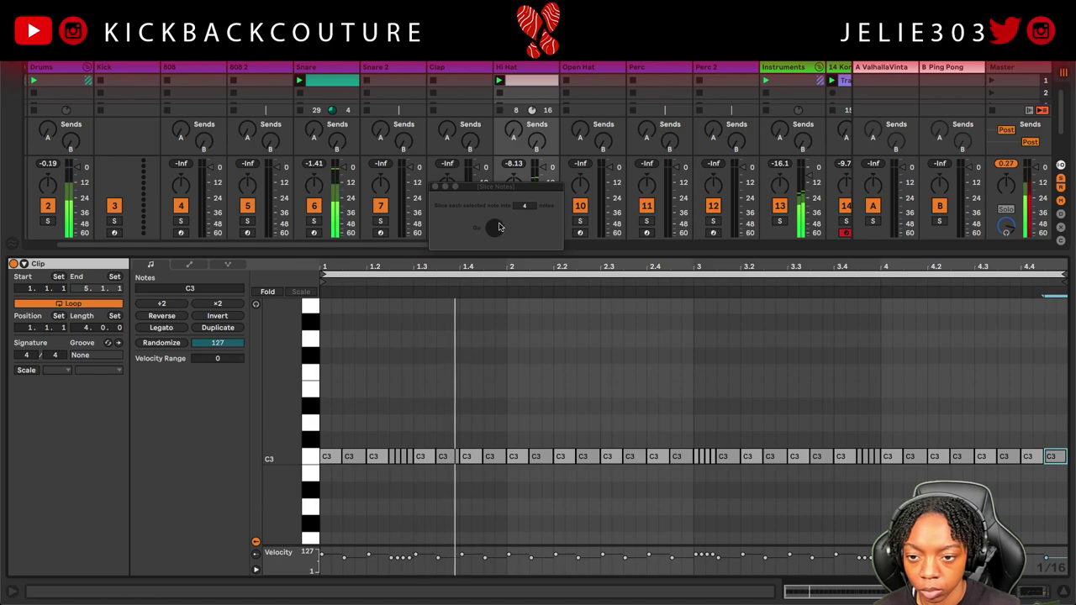
left_click(526, 207)
type("3")
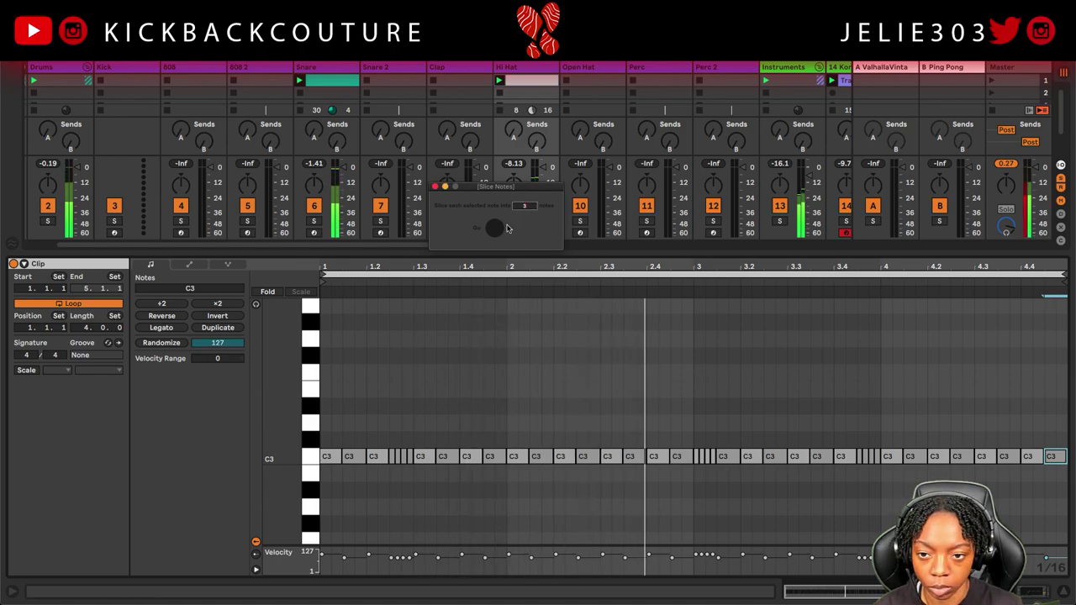
left_click(495, 229)
left_click(686, 398)
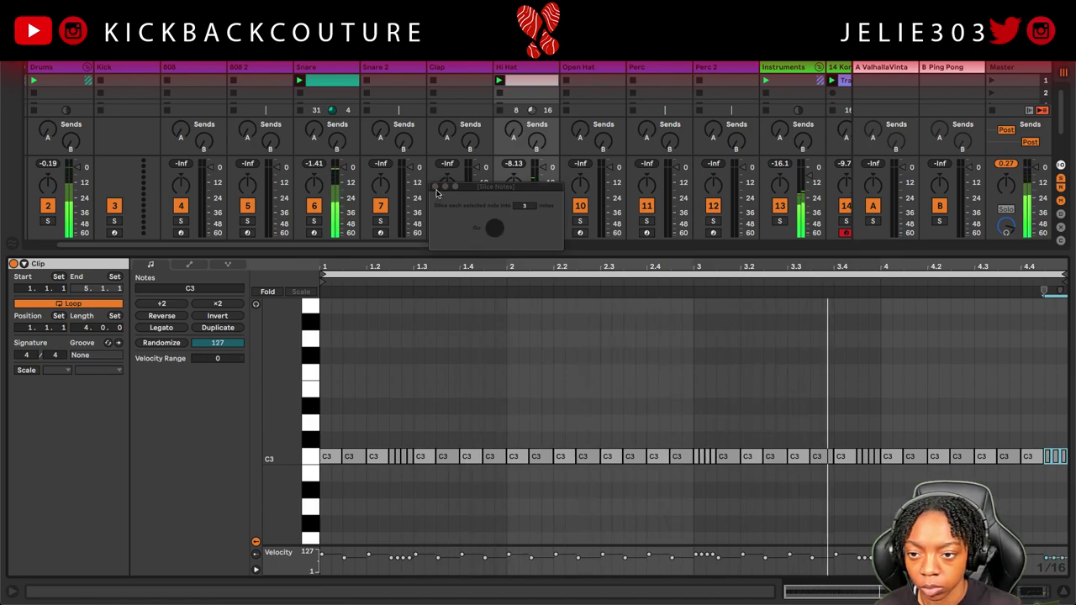
left_click(435, 187)
- Collapse the clip editor and show the device chain of the 14 Kontakt track
left_click_drag(473, 253, 497, 576)
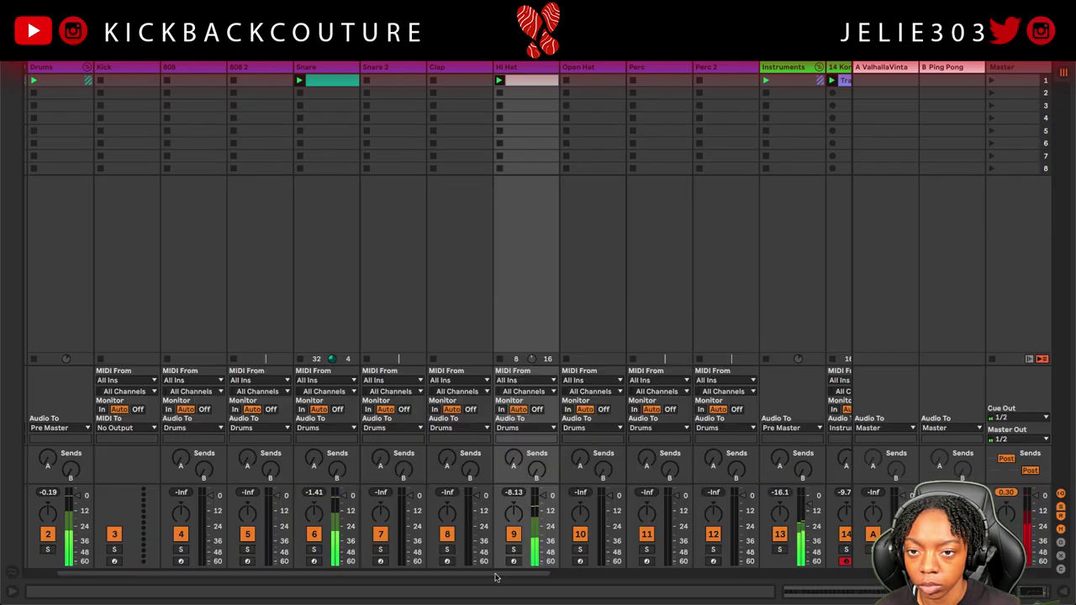
scroll(588, 335, "right", 5)
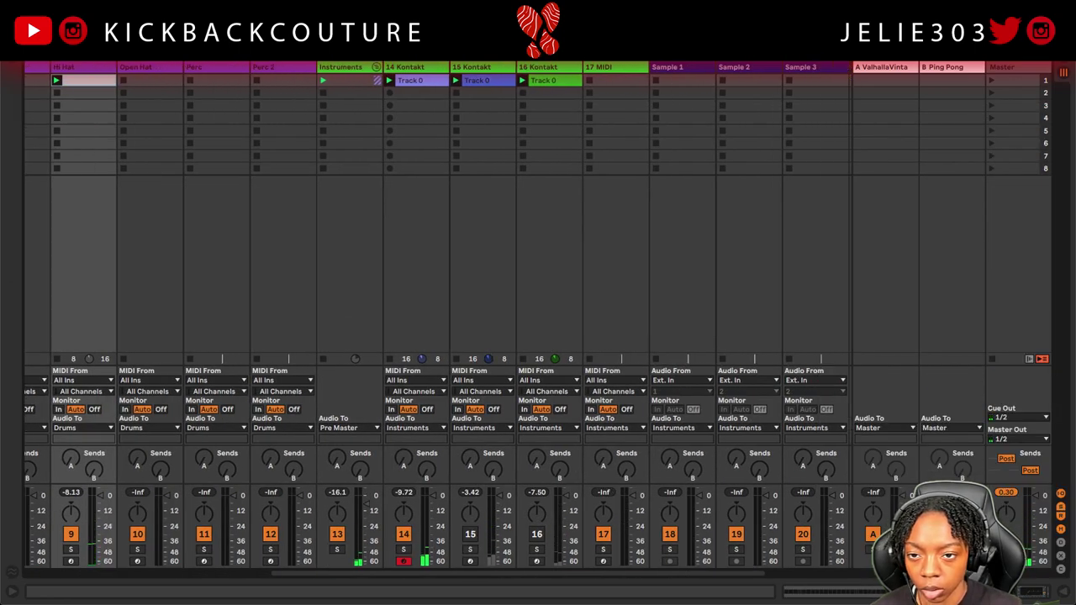
double_click(413, 69)
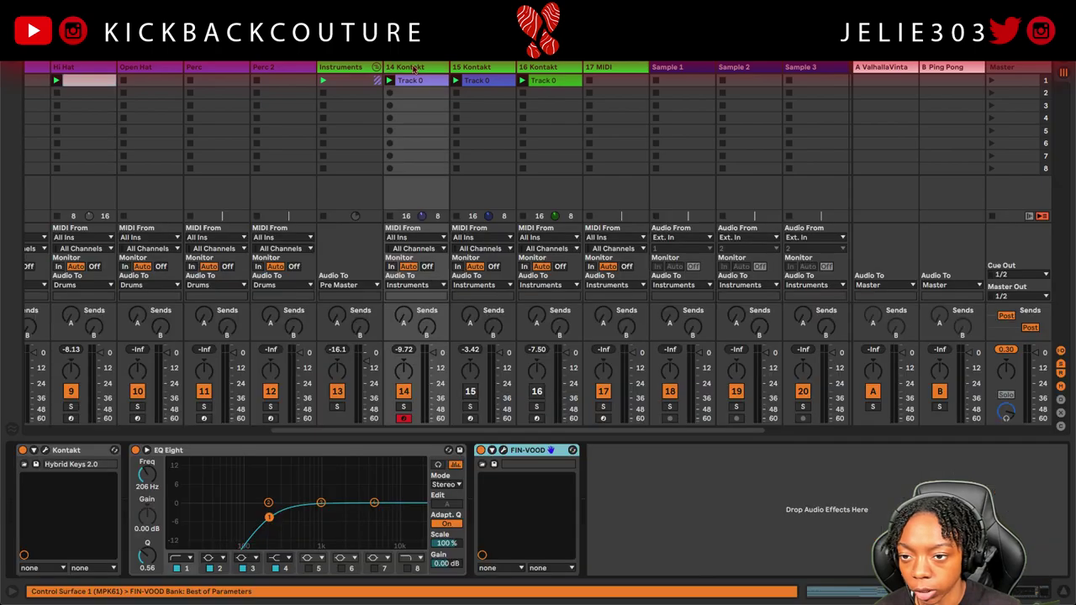
- Show the browser and open its Plug-Ins category
left_click(17, 63)
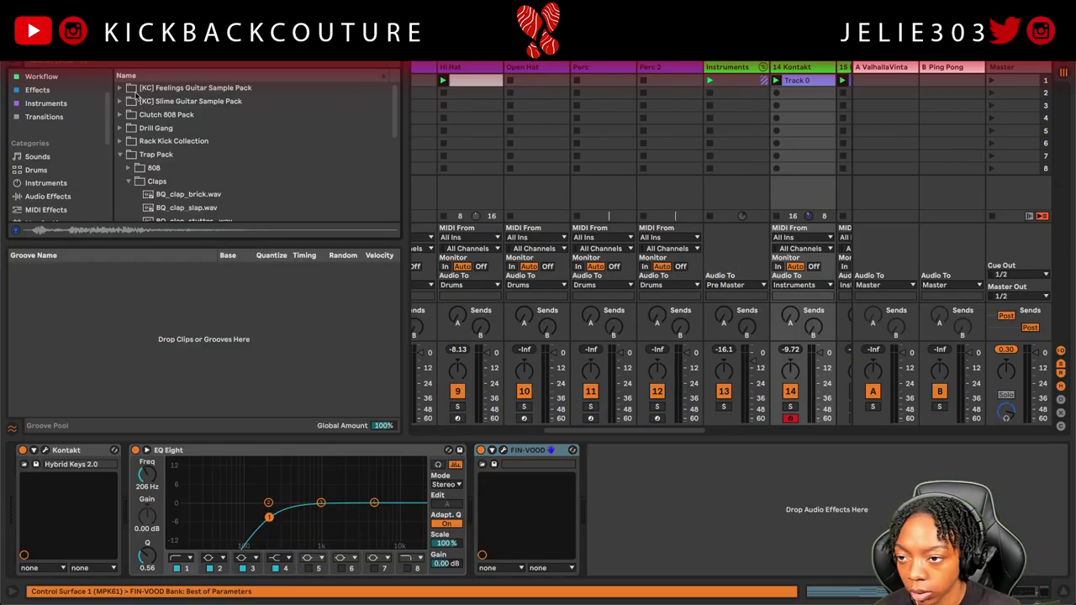
scroll(61, 168, "down", 1)
left_click(55, 209)
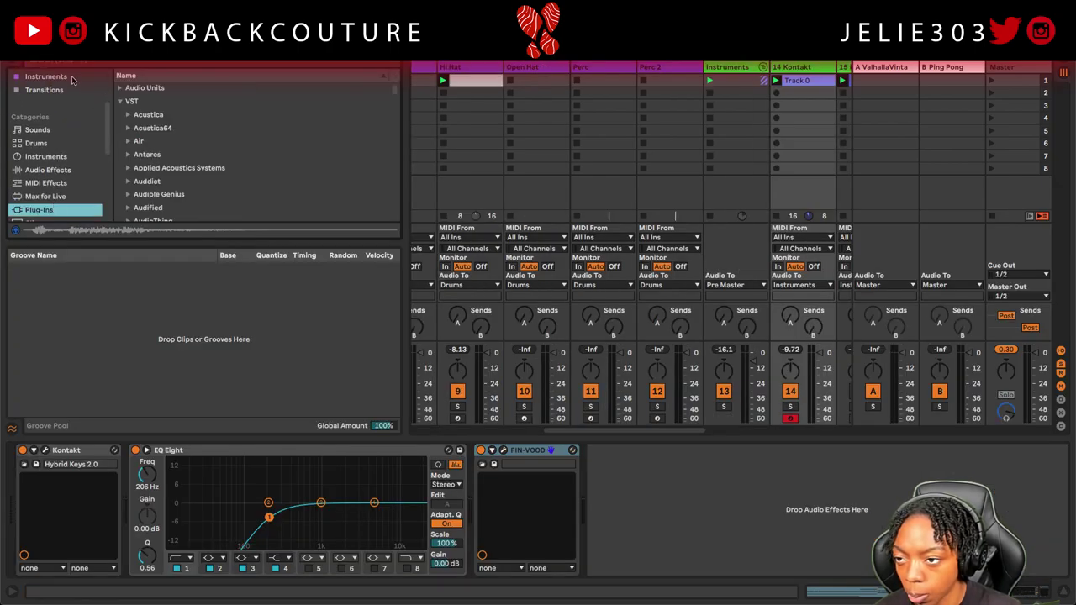
- Search the plug-ins for half, load Cable Guys HalfTime onto the 14 Kontakt track and show its window
type("half")
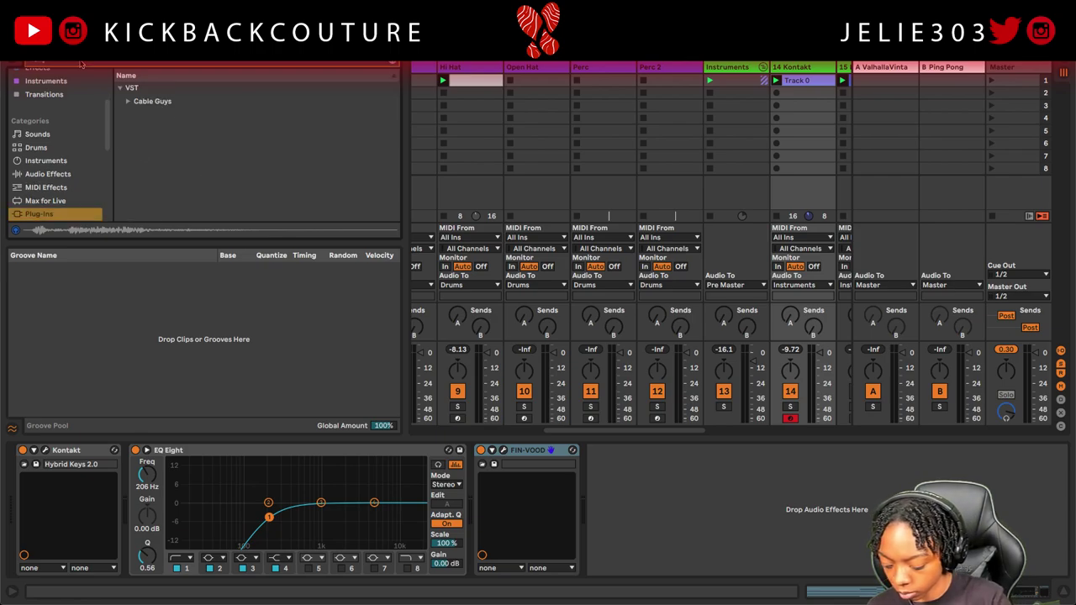
left_click(130, 102)
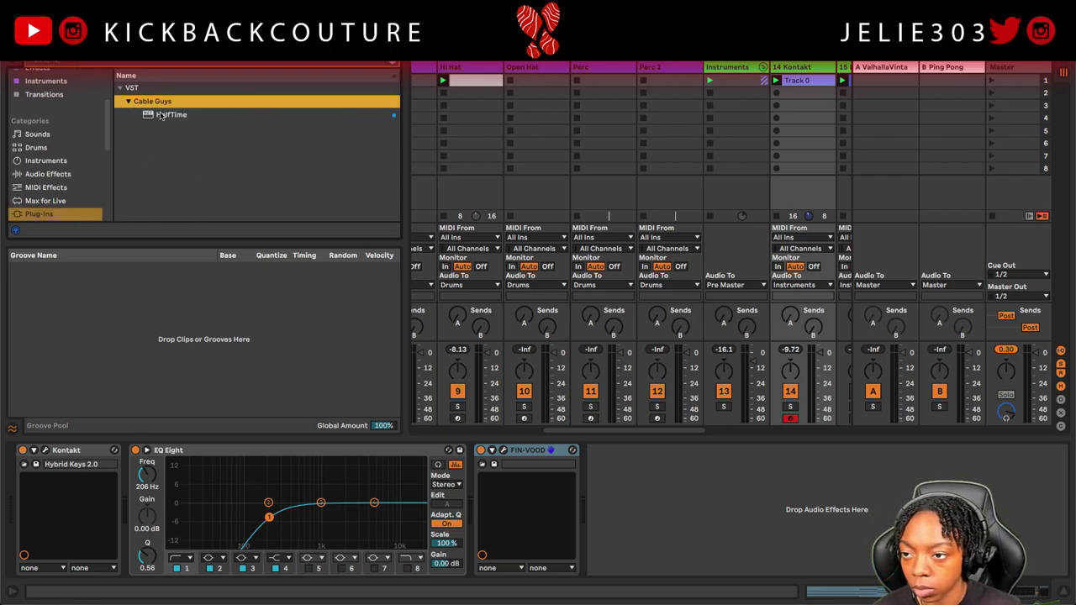
double_click(164, 115)
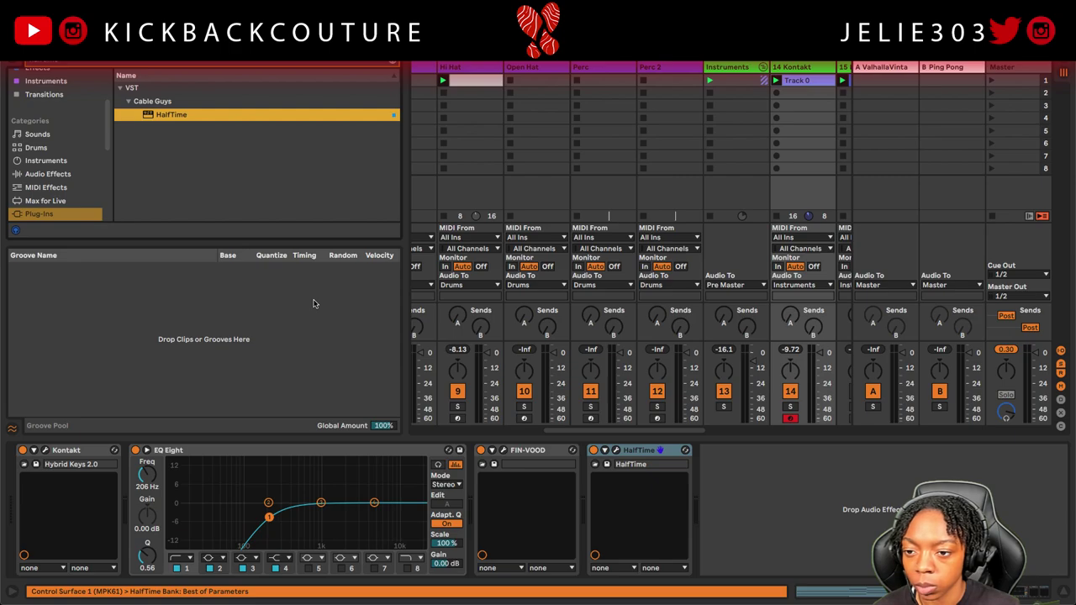
left_click(616, 450)
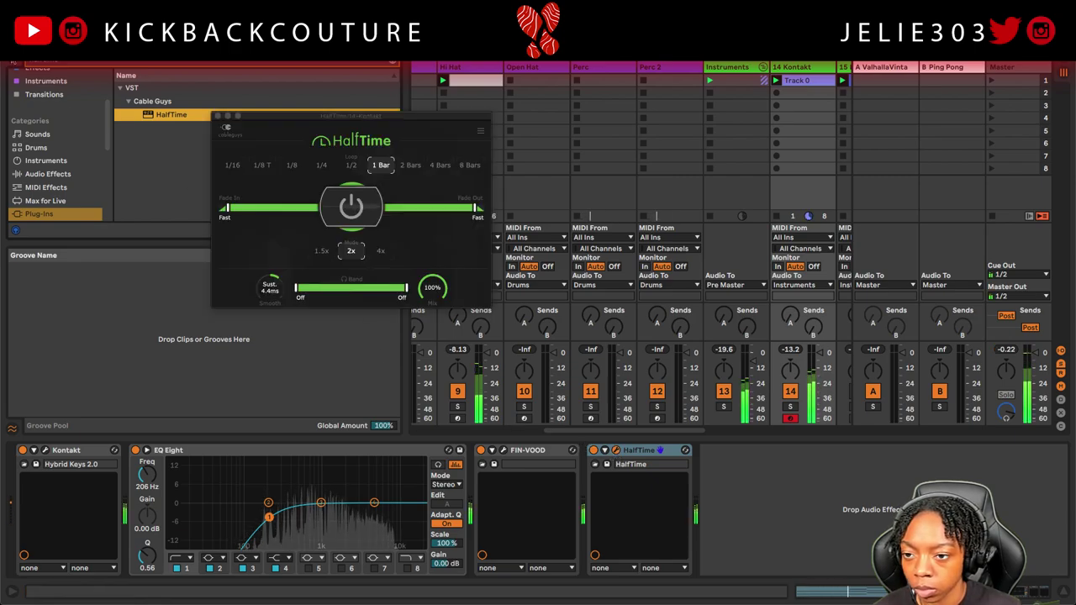
- Hide the browser and reorder the 14 Kontakt track's effects as FIN-VOOD, HalfTime, EQ Eight
key("ctrl+alt+b")
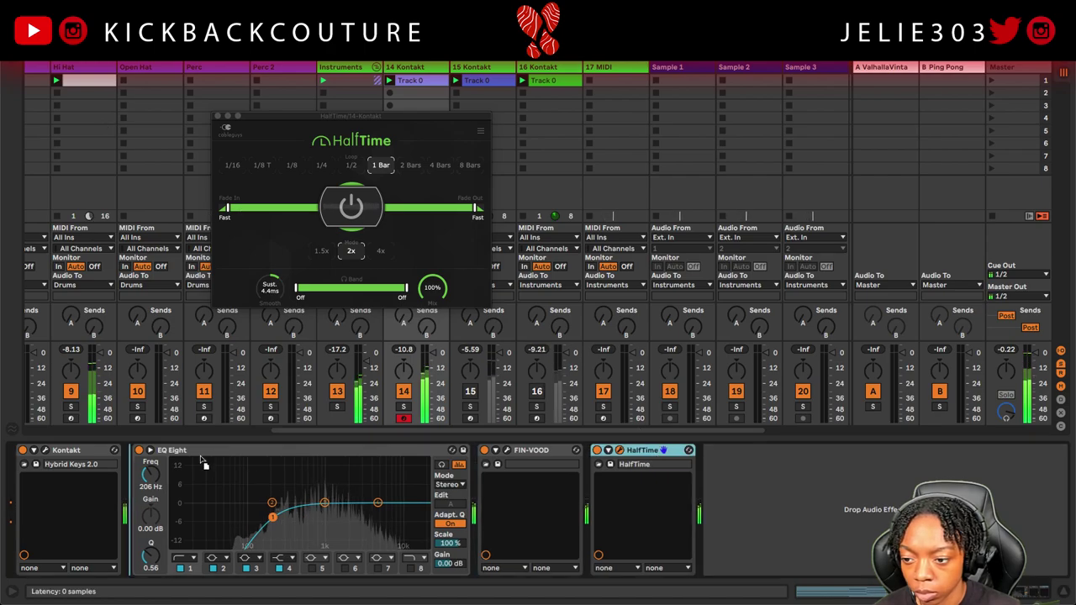
left_click_drag(507, 458, 160, 455)
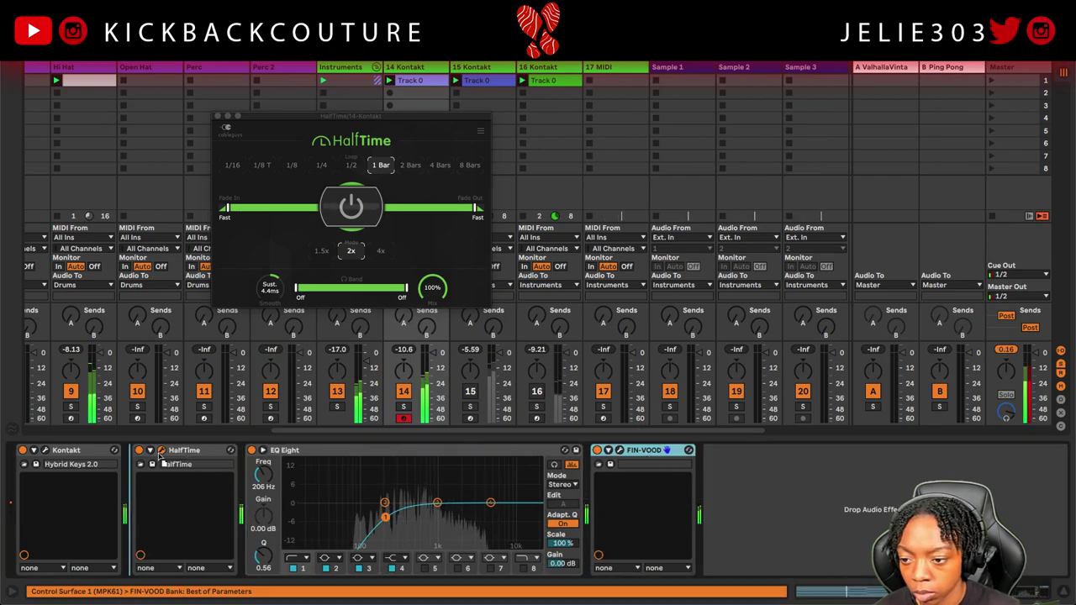
left_click_drag(643, 449, 242, 461)
left_click(290, 454)
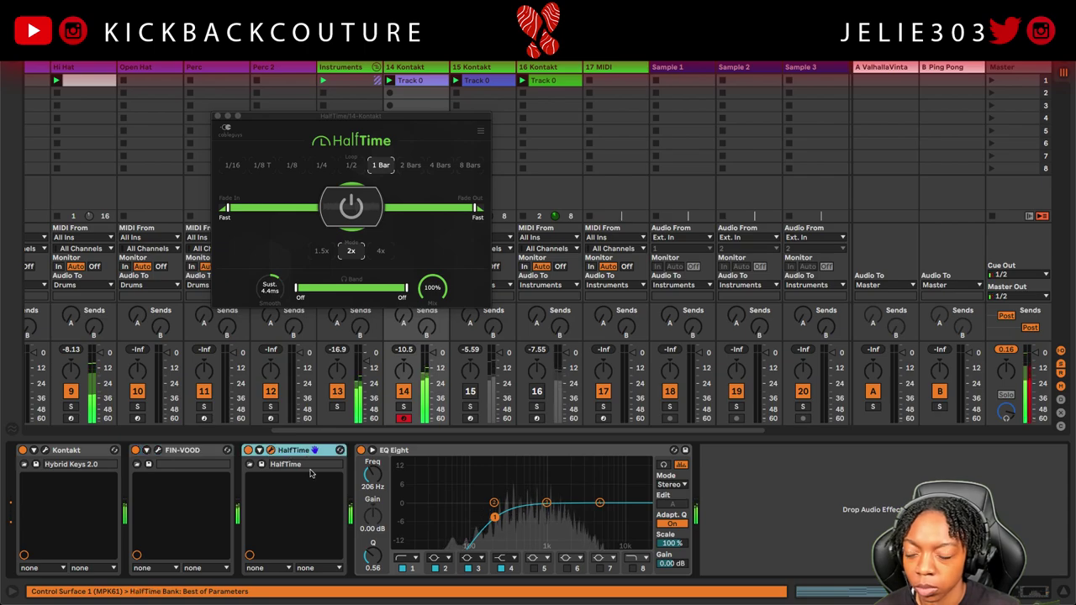
- Set HalfTime's Fade In to Instant and band to 265 Hz–9.95 kHz, and give EQ Eight a 310 Hz low cut and 3.67 kHz high cut
mouse_move(226, 208)
left_mouse_down()
mouse_move(265, 208)
mouse_move(219, 208)
left_mouse_up()
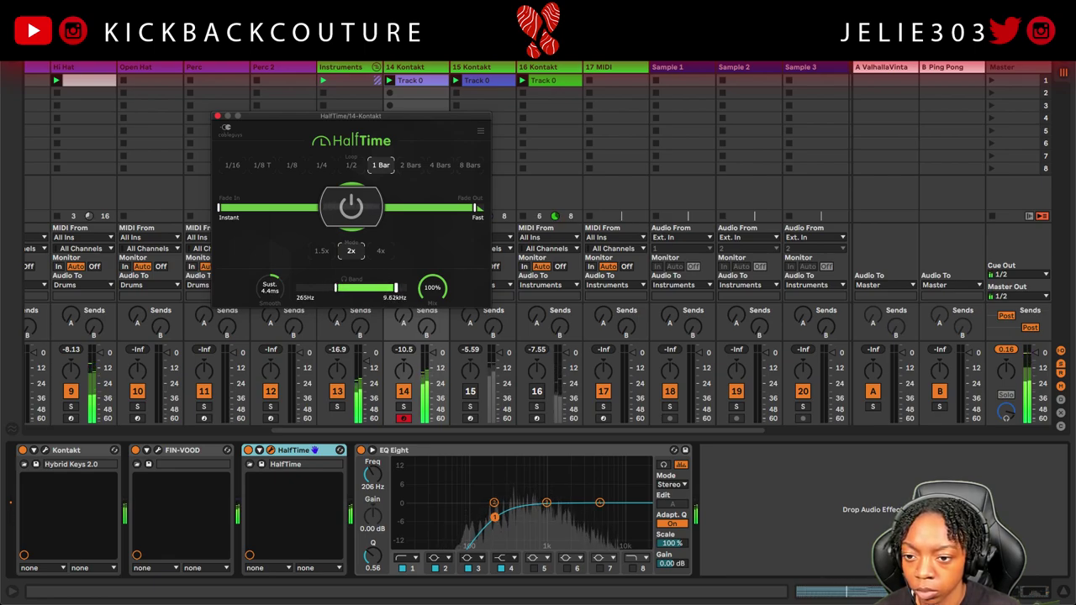
left_click(626, 569)
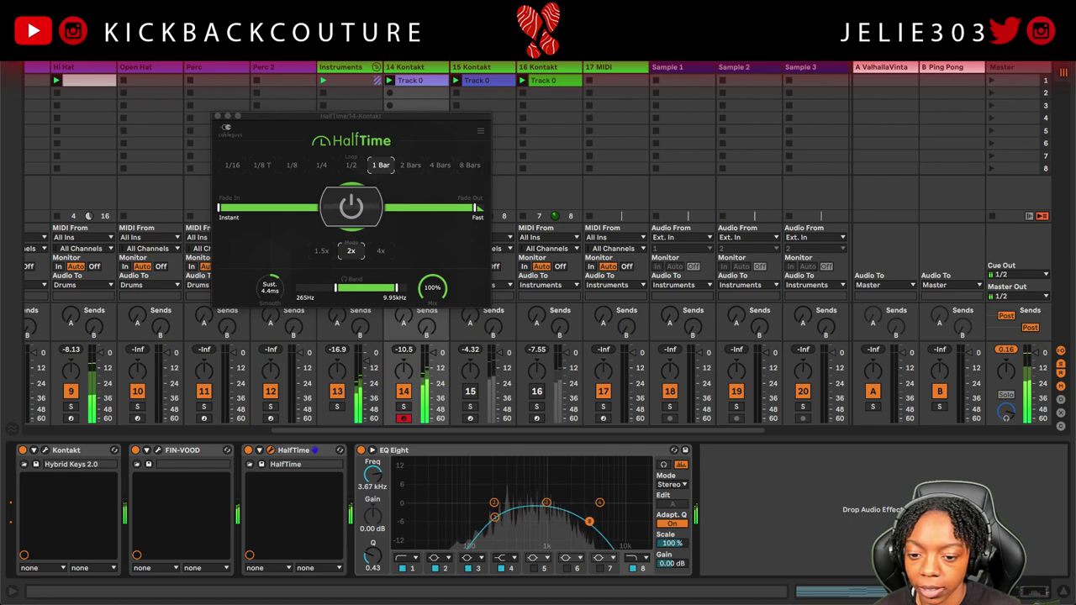
left_click(217, 117)
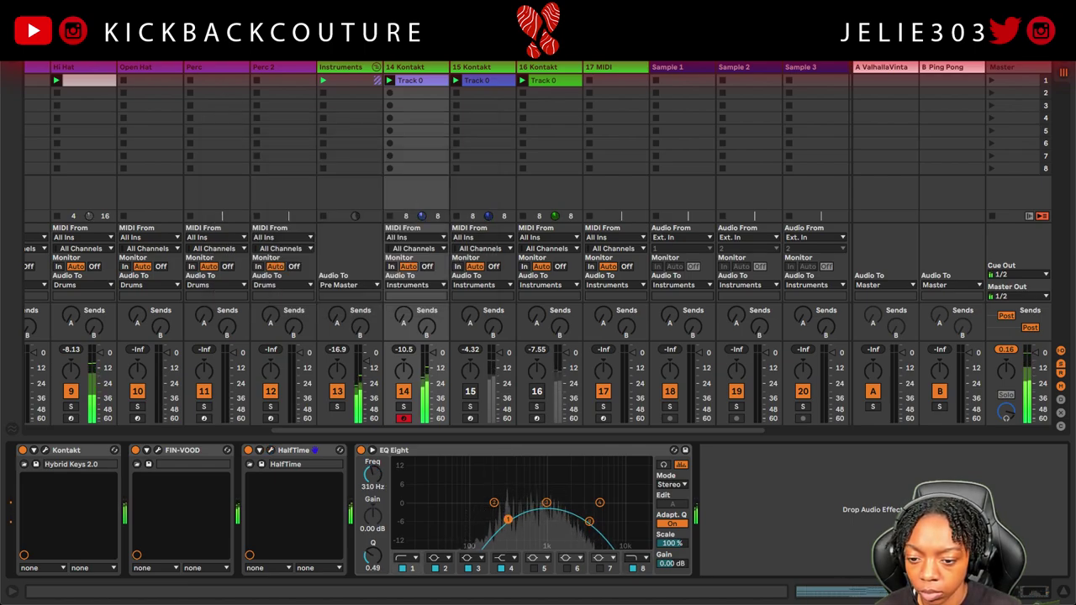
- Create a four-bar MIDI clip in the first slot of the 808 track with an F#3 note at 1.1.1
scroll(365, 404, "left", 5)
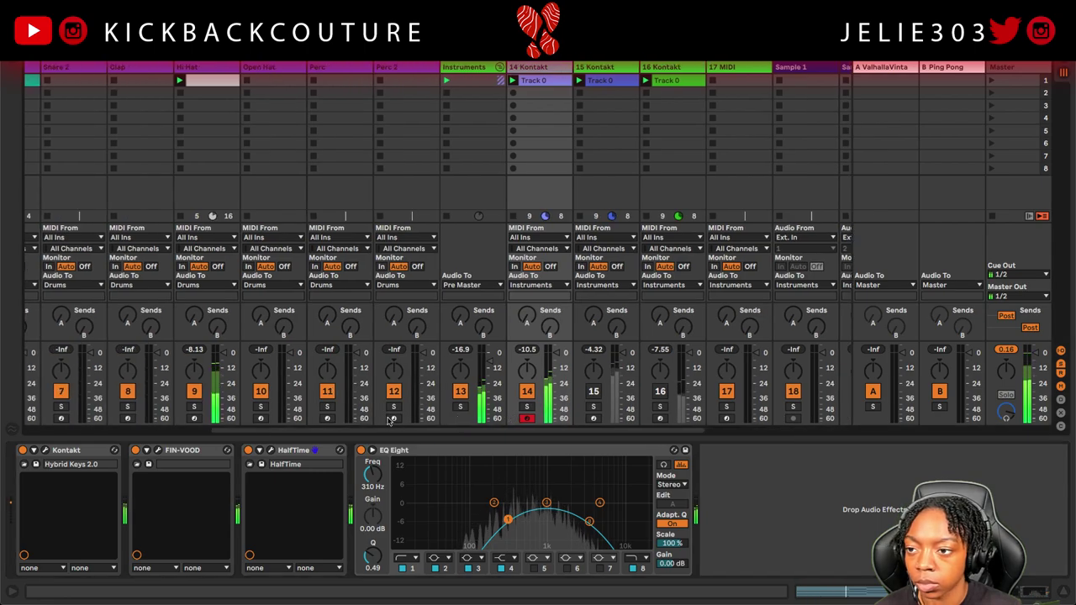
scroll(365, 403, "left", 8)
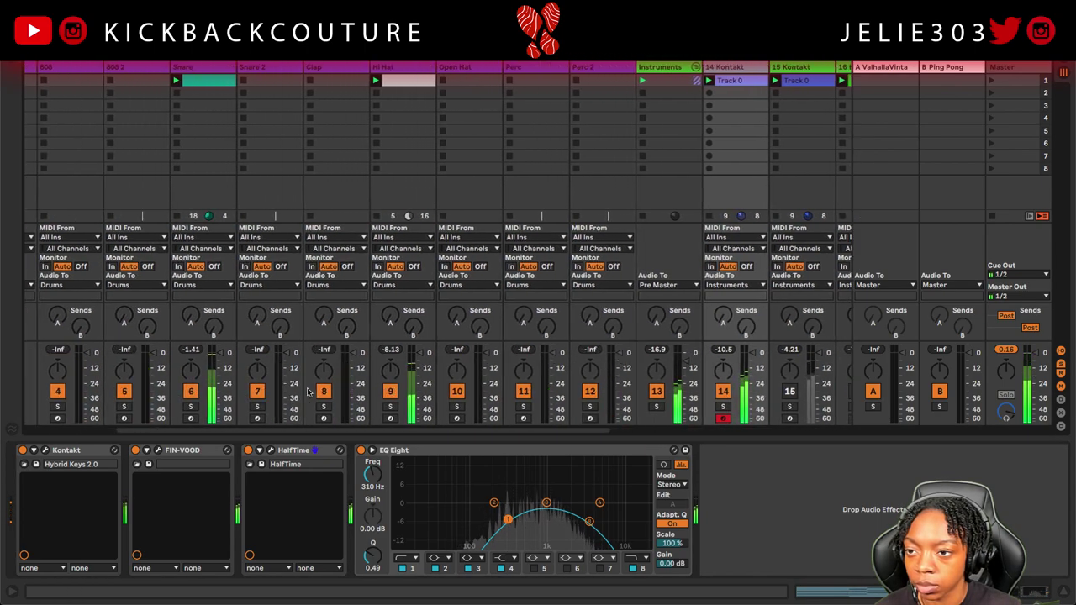
left_click(223, 106)
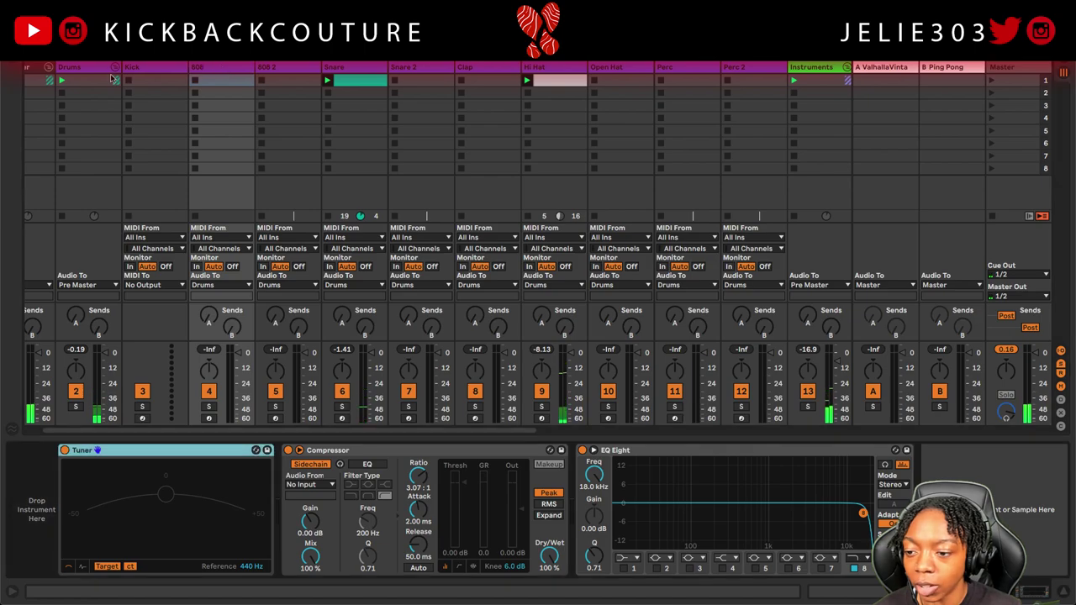
left_click(17, 64)
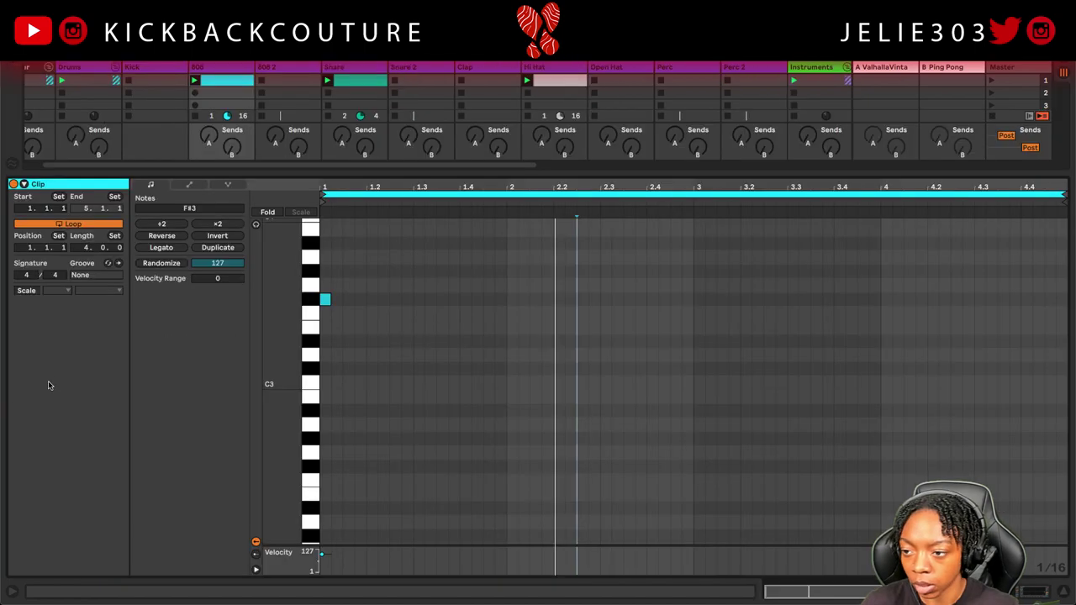
- Set the 808 clip's scale to F# Minor and turn on scale highlighting
left_click(57, 290)
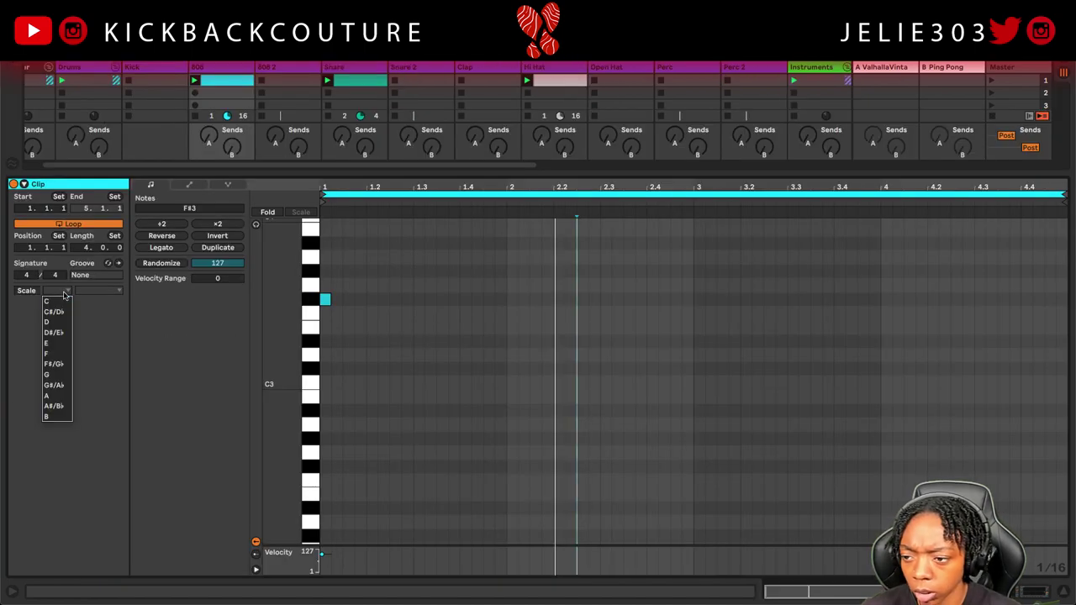
left_click(64, 364)
left_click(107, 291)
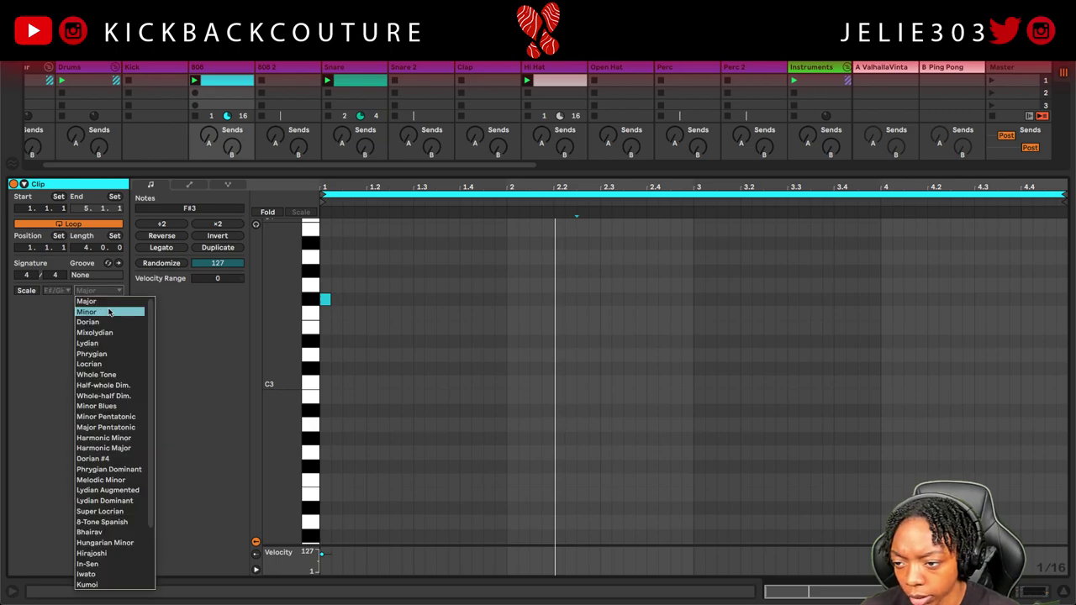
left_click(99, 309)
scroll(401, 383, "up", 3)
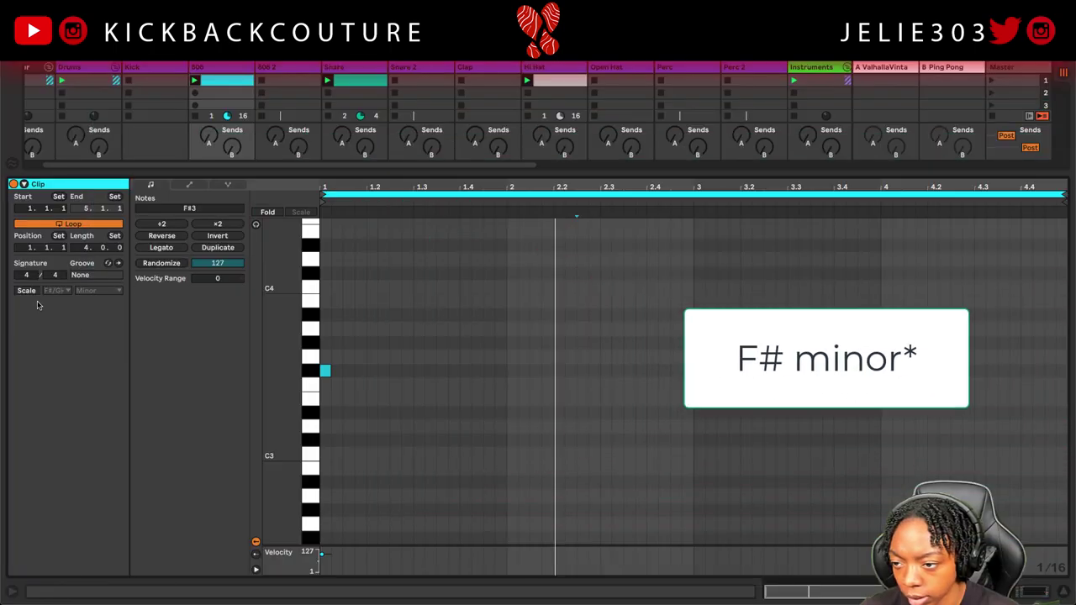
left_click(28, 291)
- Play back the 808 clip and add a C#3 note at 2.4 and an F#3 note at the start of bar 3
key("space")
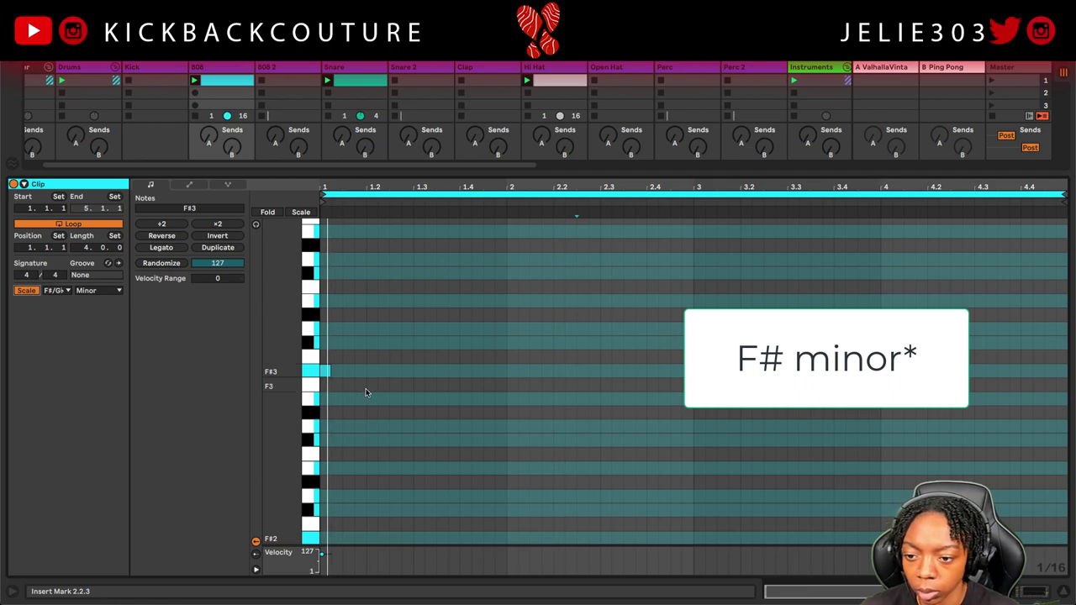
scroll(491, 385, "up", 1)
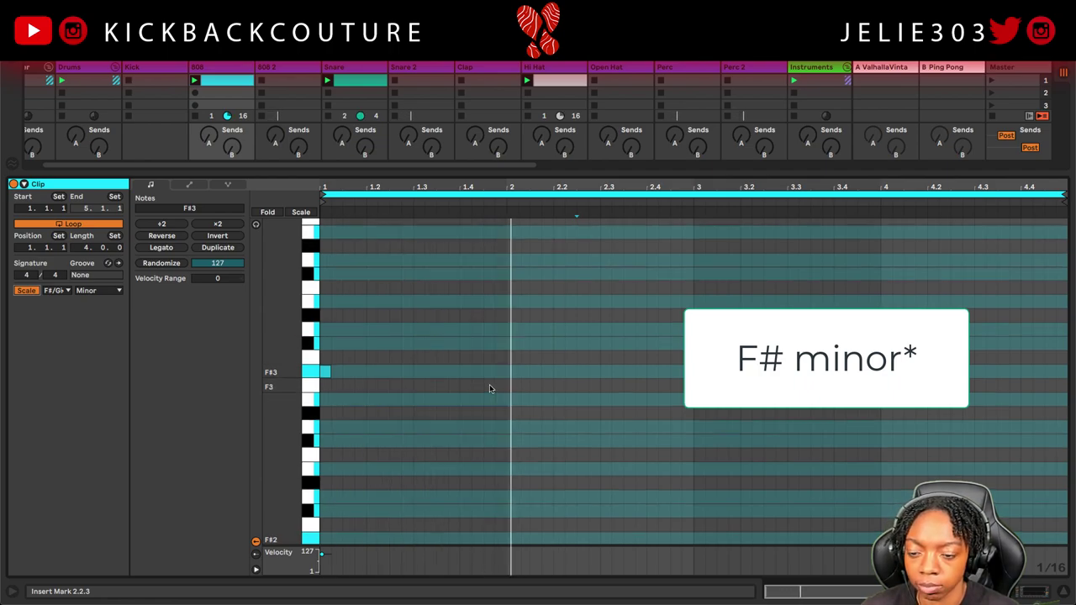
key("space")
key("space")
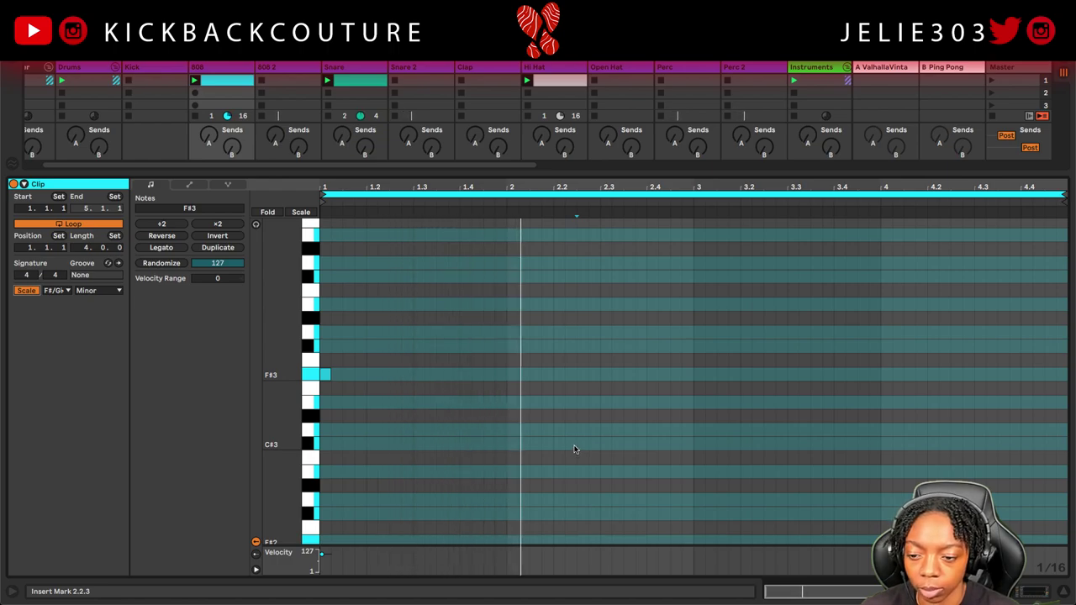
double_click(629, 444)
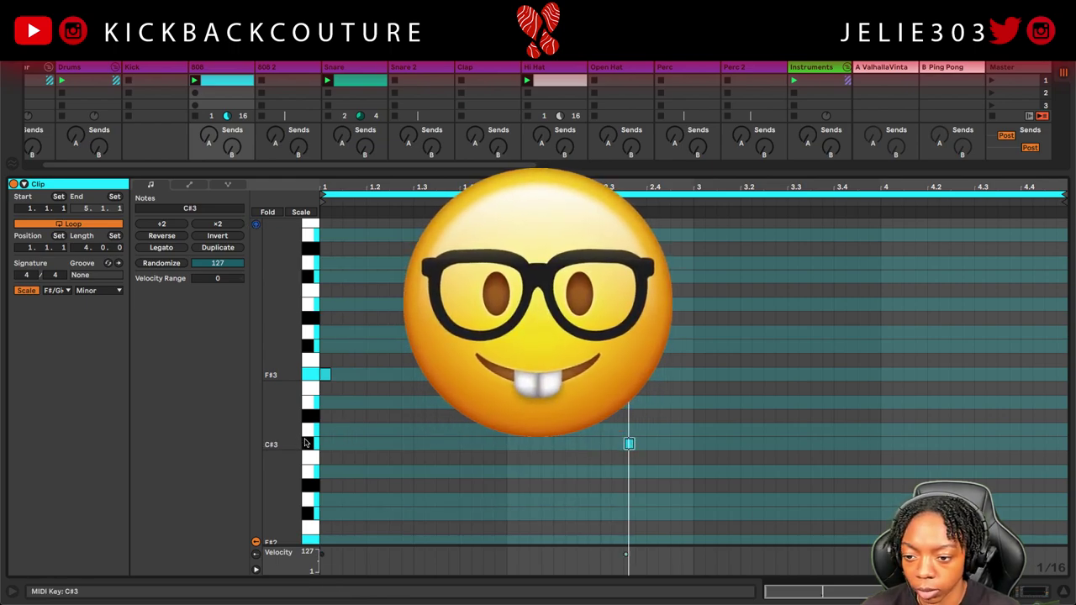
key("space")
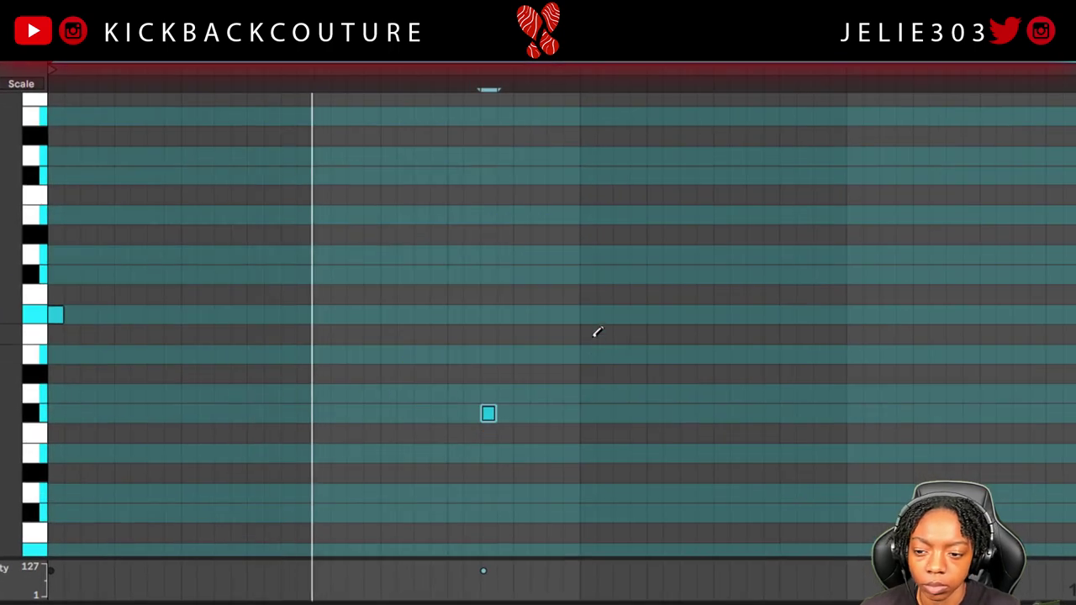
left_click(588, 314)
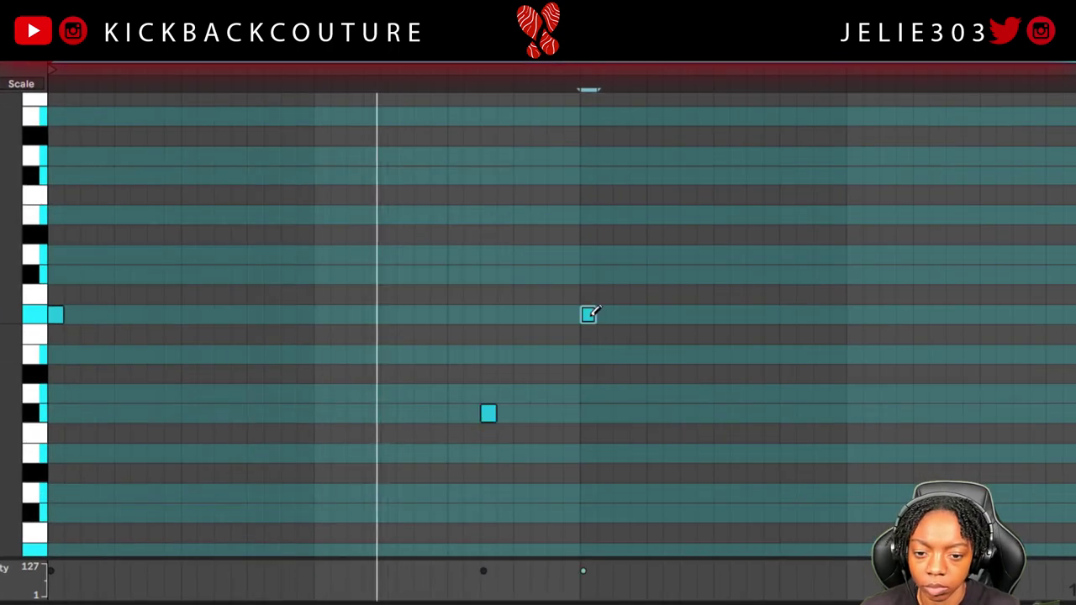
left_click(490, 412)
left_click(522, 412)
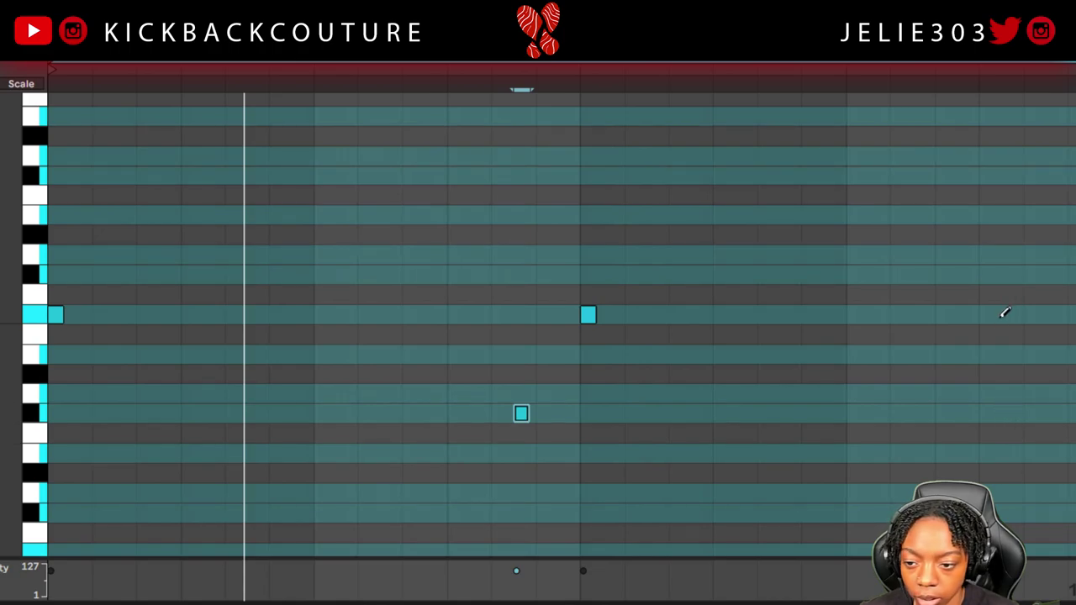
left_click_drag(1004, 312, 1073, 313)
left_click(1039, 313)
left_click(997, 349)
left_click(998, 350)
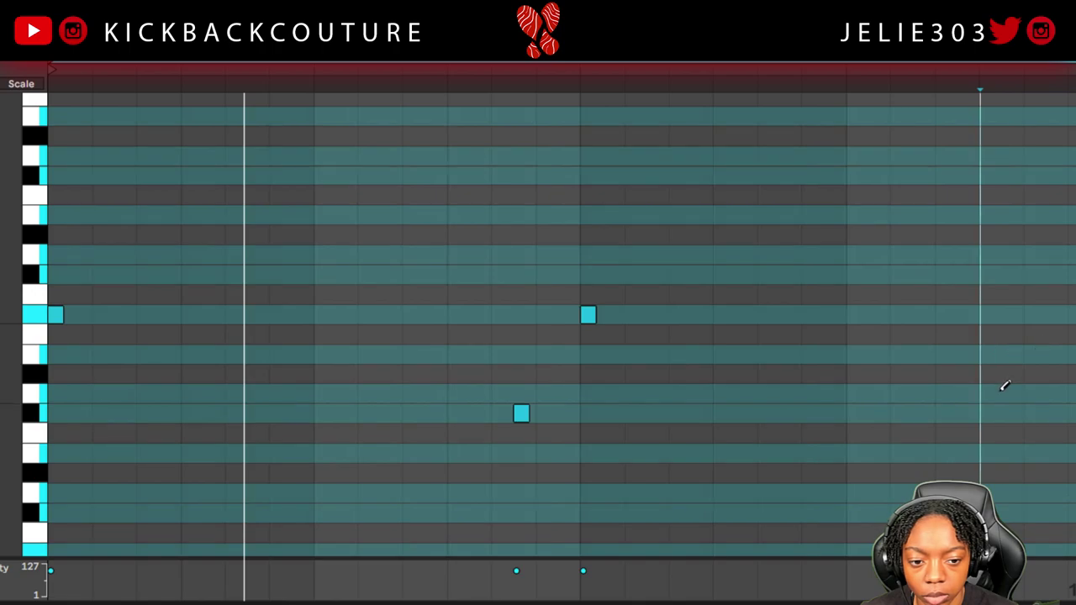
left_click(999, 392)
left_click(998, 393)
- Draw a triplet run of C#3, D3, C#3 from 4.3 to the end of the 808 clip on the 1/4T grid
left_click(999, 416)
left_click_drag(1038, 414, 1073, 414)
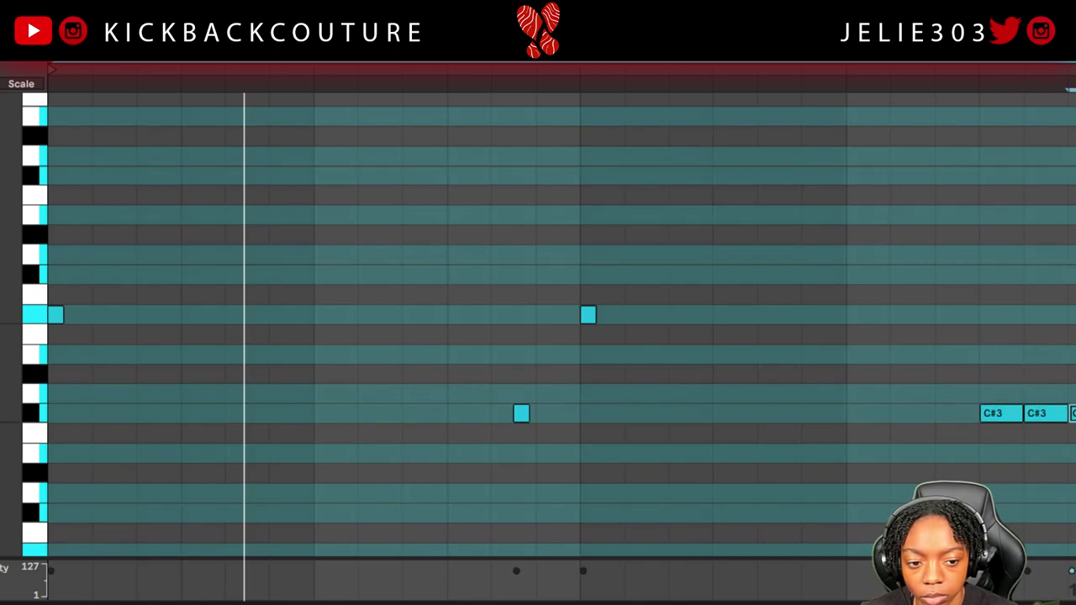
left_click(1042, 414)
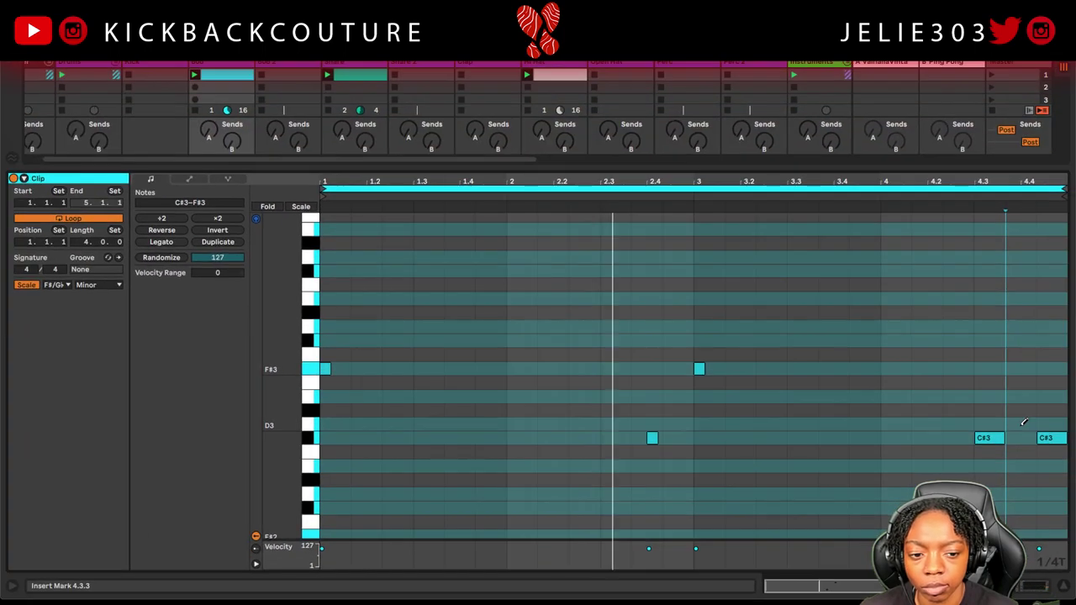
left_click(1024, 422)
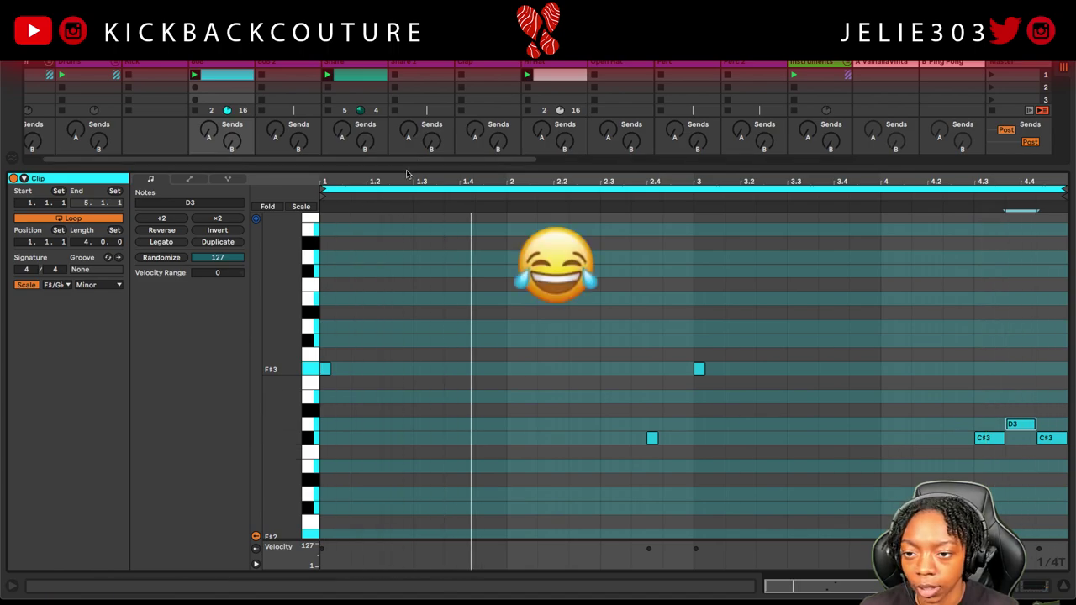
- Enlarge the session view and examine the ValhallaVintageVerb settings on return track A, closing the plug-in window when done
left_click_drag(414, 160, 415, 433)
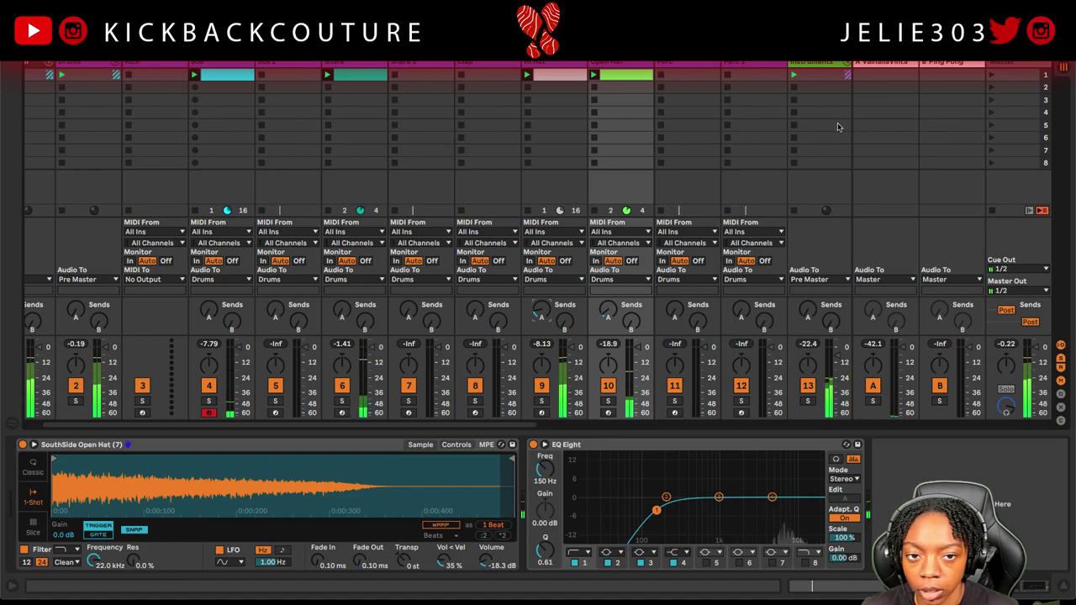
left_click(873, 67)
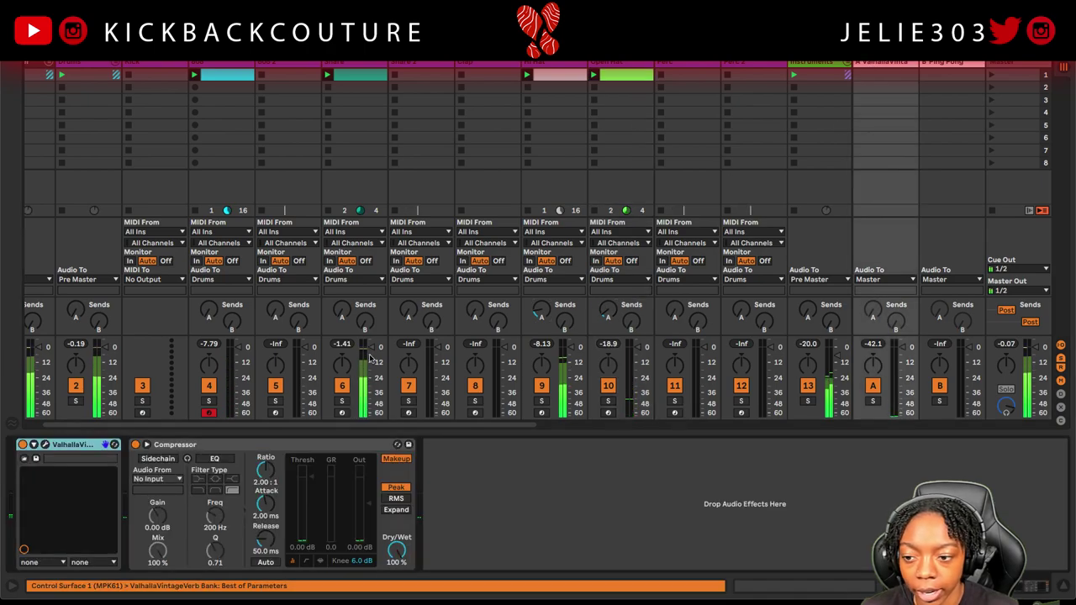
left_click(46, 444)
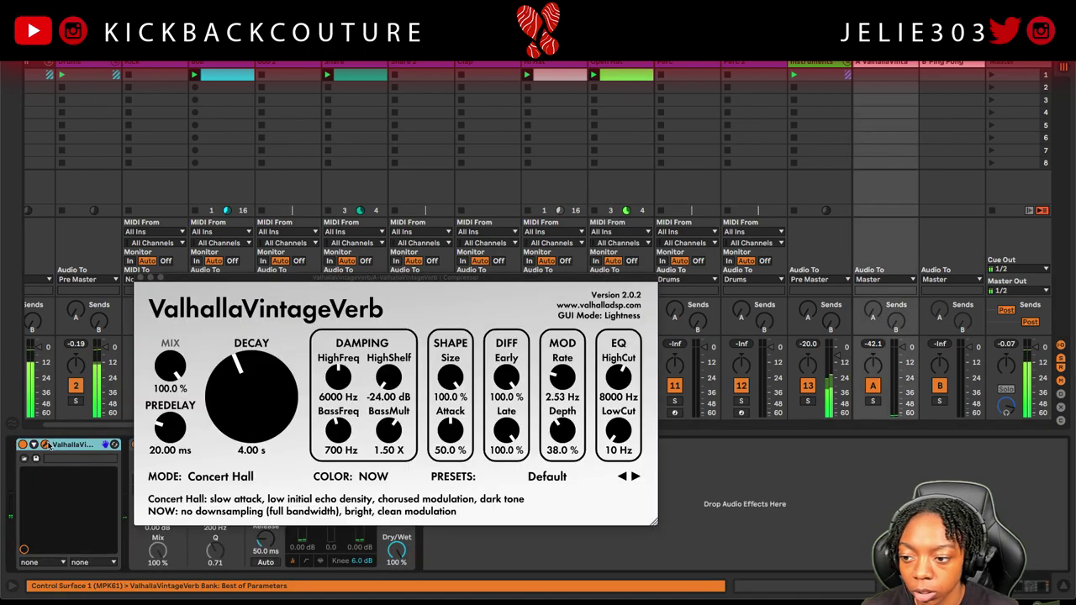
left_click(139, 278)
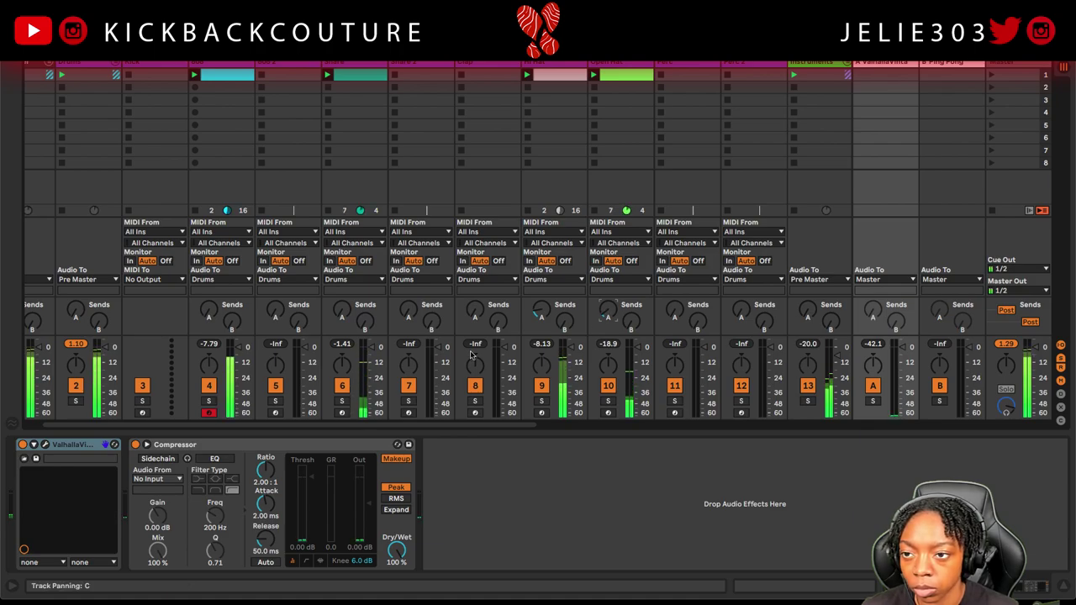
- Hide the device view and activate the muted 15 Kontakt track
scroll(504, 364, "right", 1)
key("shift+Tab")
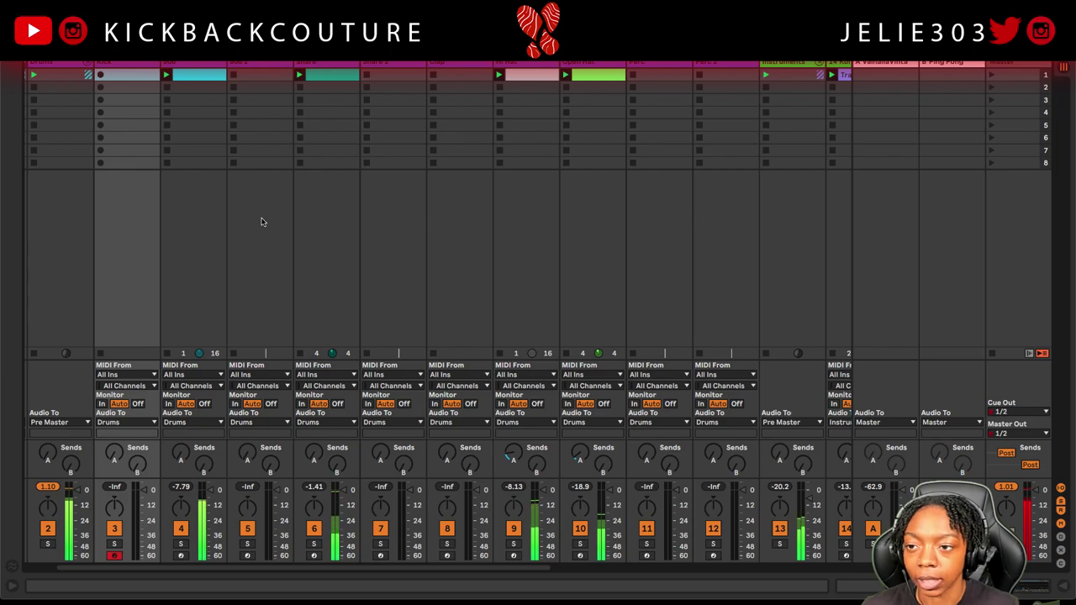
left_click_drag(504, 568, 717, 569)
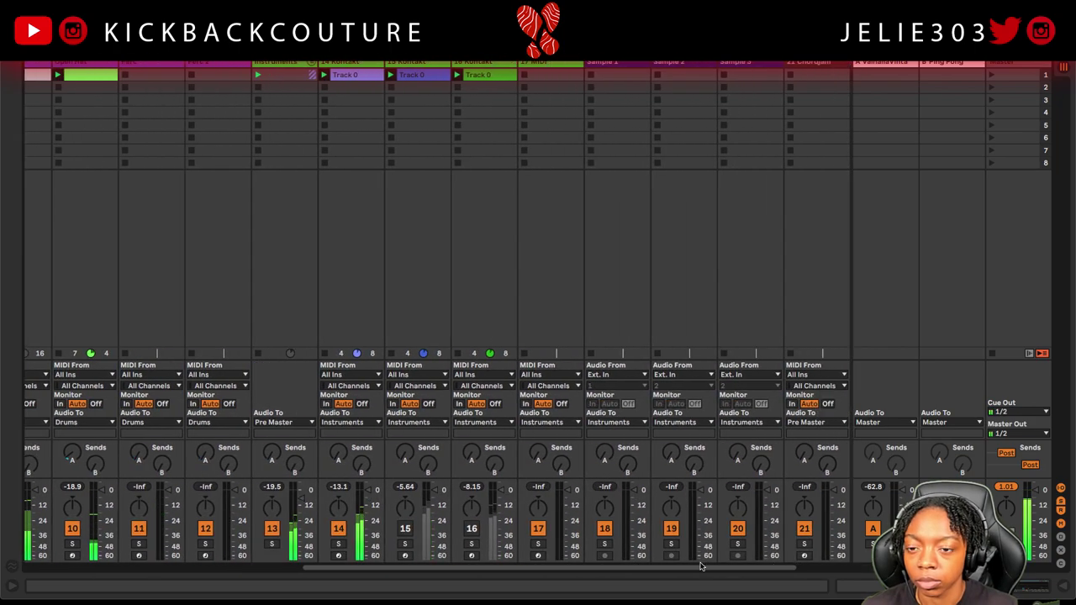
left_click(404, 529)
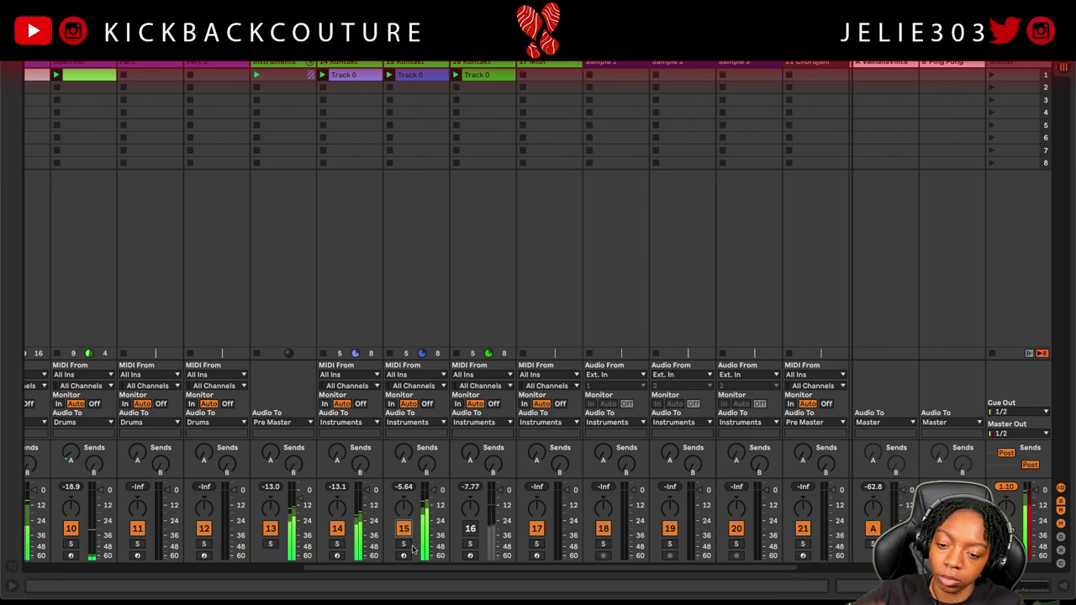
- Find the HalfTime plug-in in the browser, add it after EQ Eight on the 15 Kontakt track, and hide the browser
double_click(422, 65)
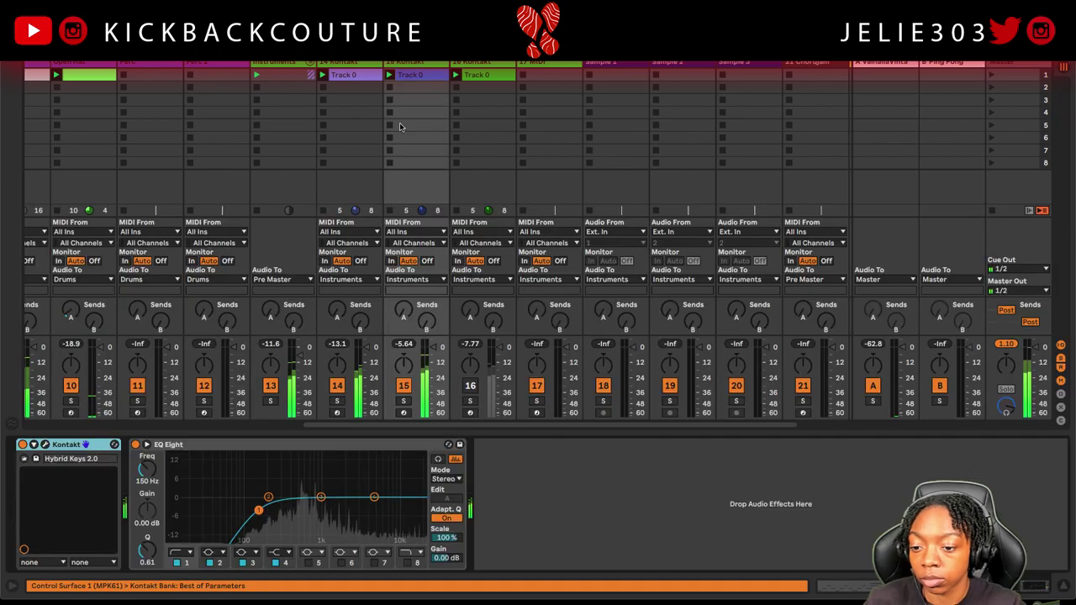
left_click(11, 68)
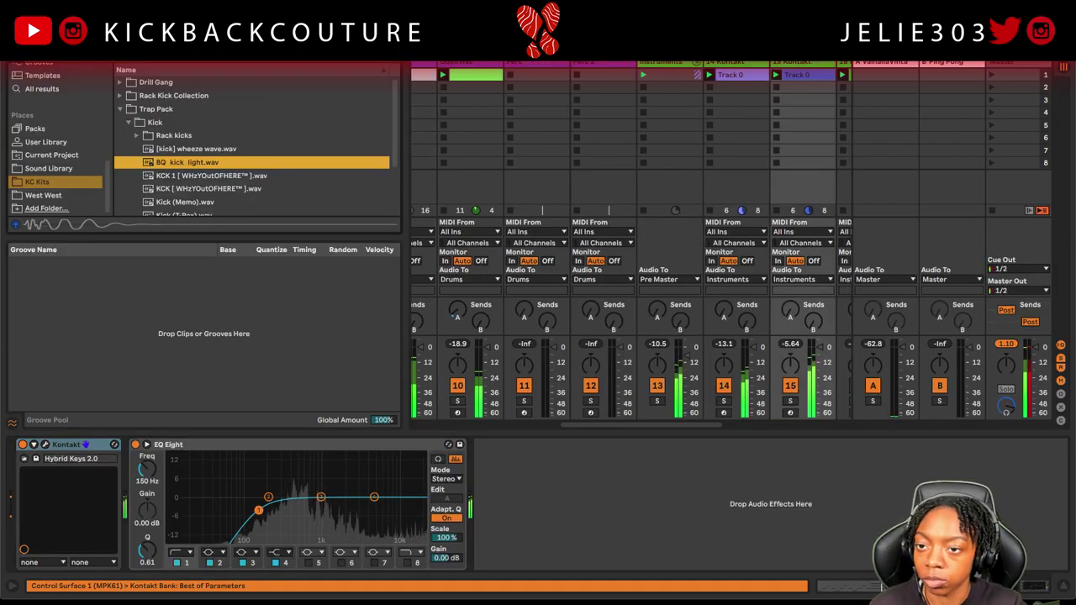
left_click(135, 54)
key("BackSpace")
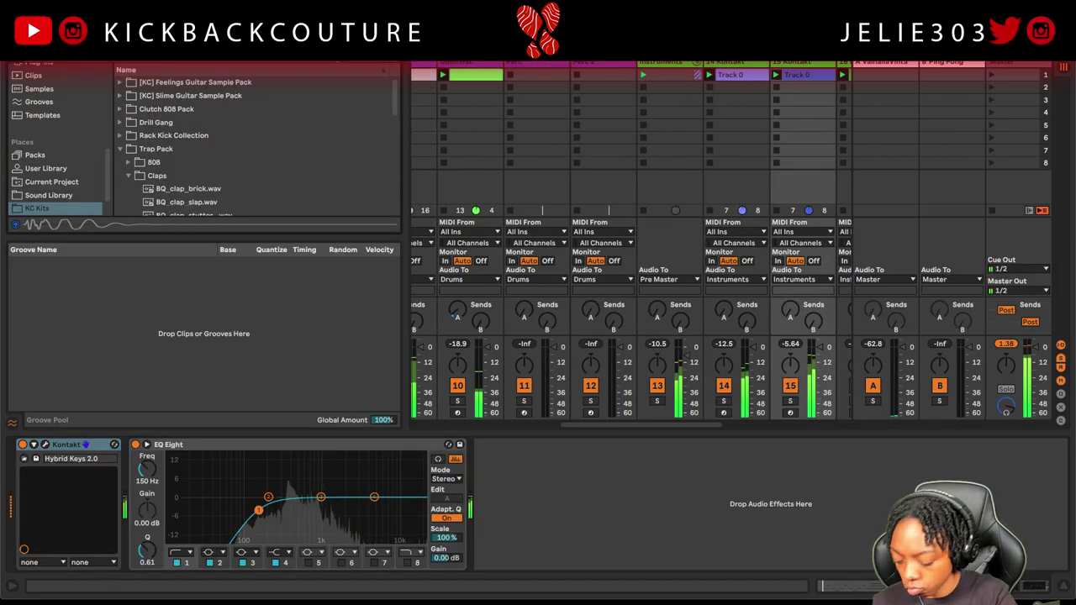
type("lim")
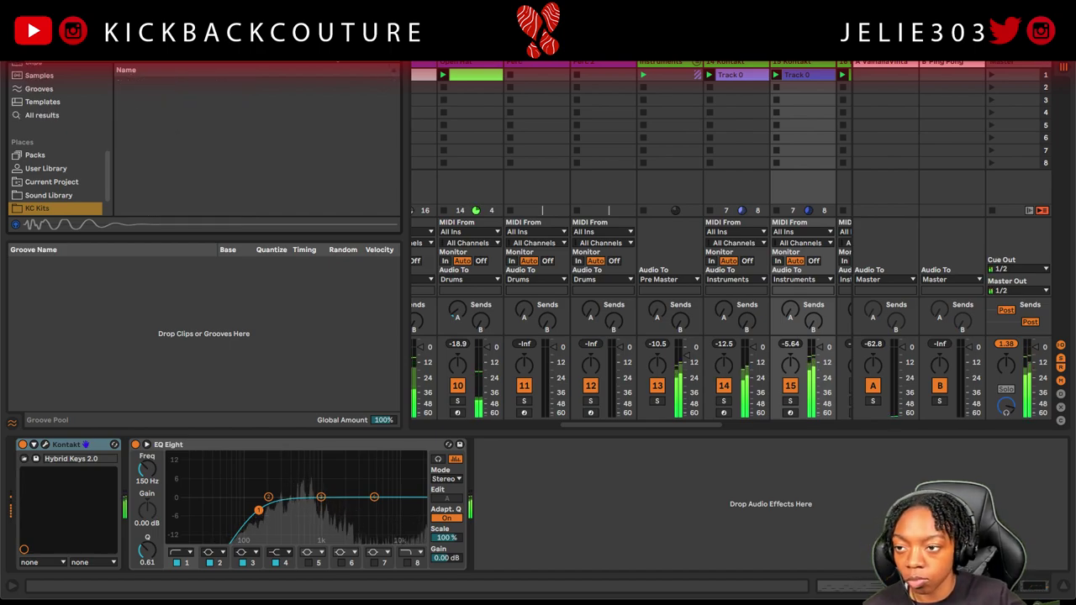
scroll(52, 161, "up", 3)
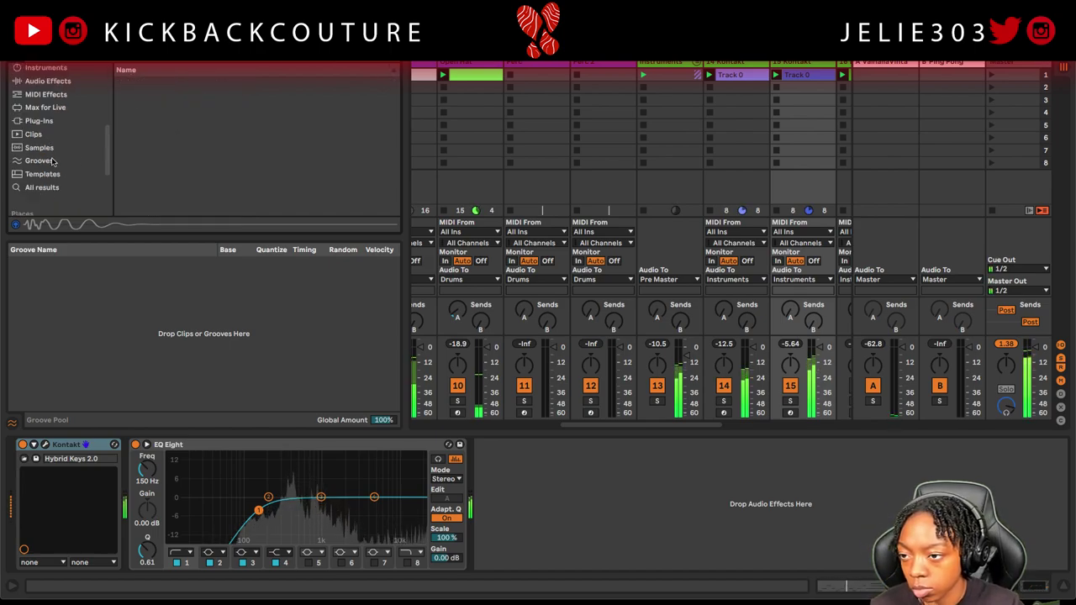
left_click(44, 121)
double_click(173, 108)
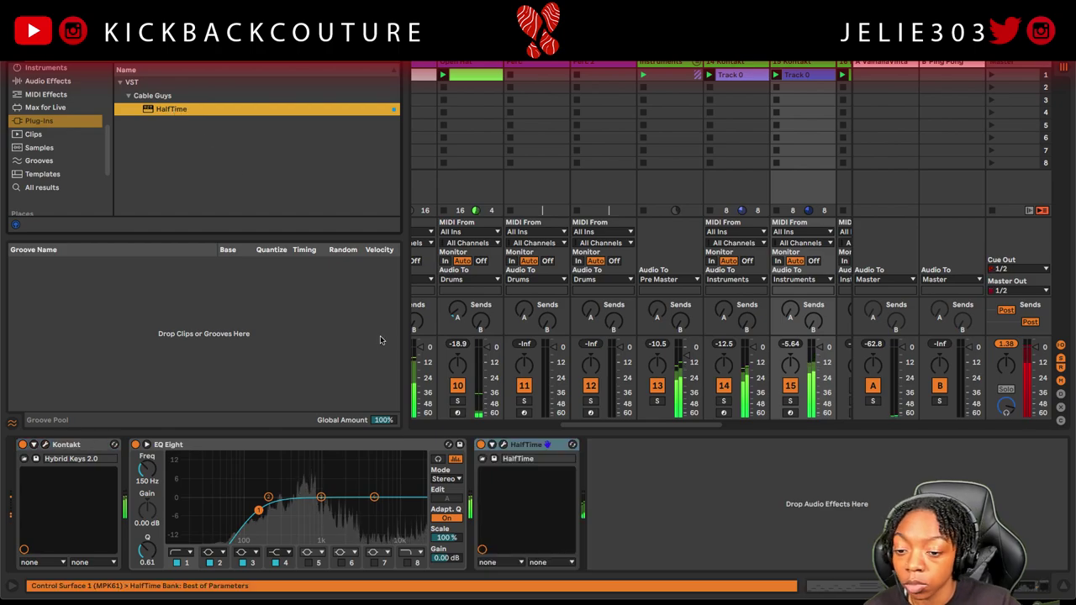
left_click(14, 53)
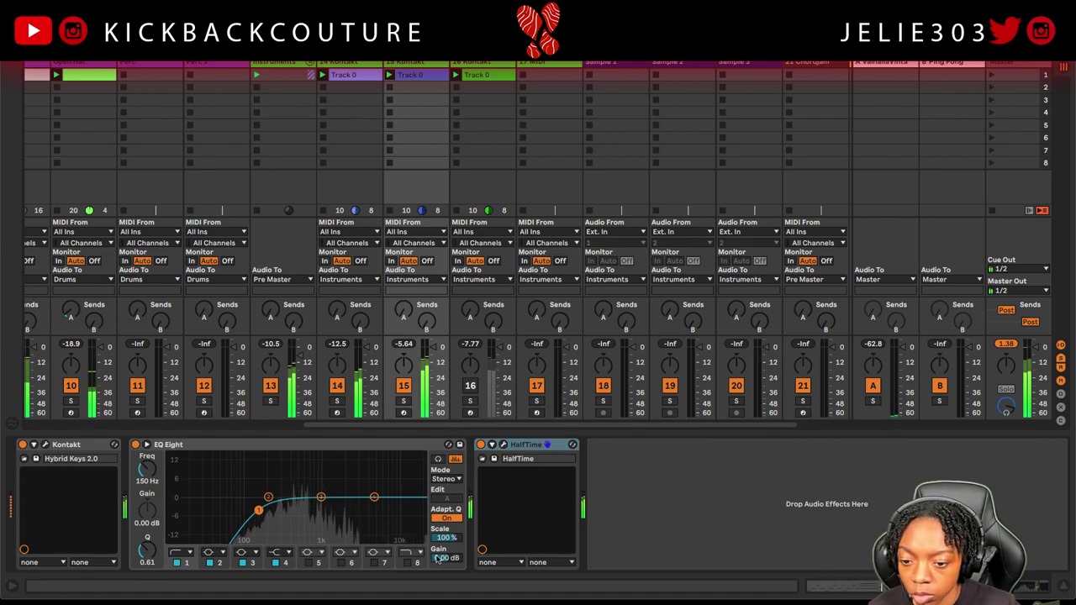
- In the 15 Kontakt track's EQ Eight, move the band 1 low cut to 255 Hz and set the output gain to -5.25 dB
left_click_drag(438, 559, 439, 560)
left_click_drag(254, 514, 266, 512)
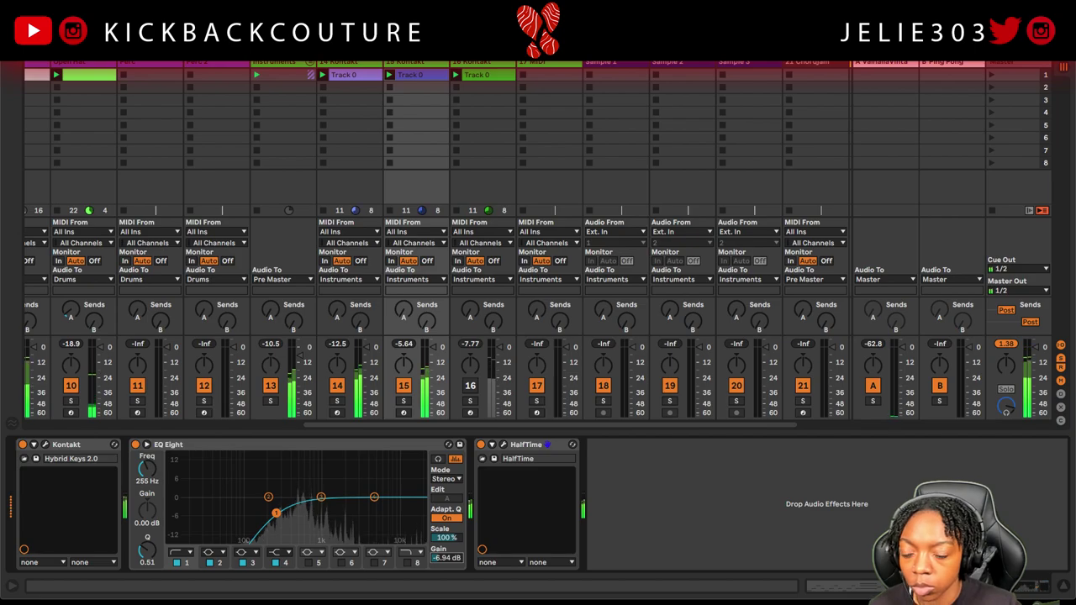
left_click_drag(446, 559, 446, 556)
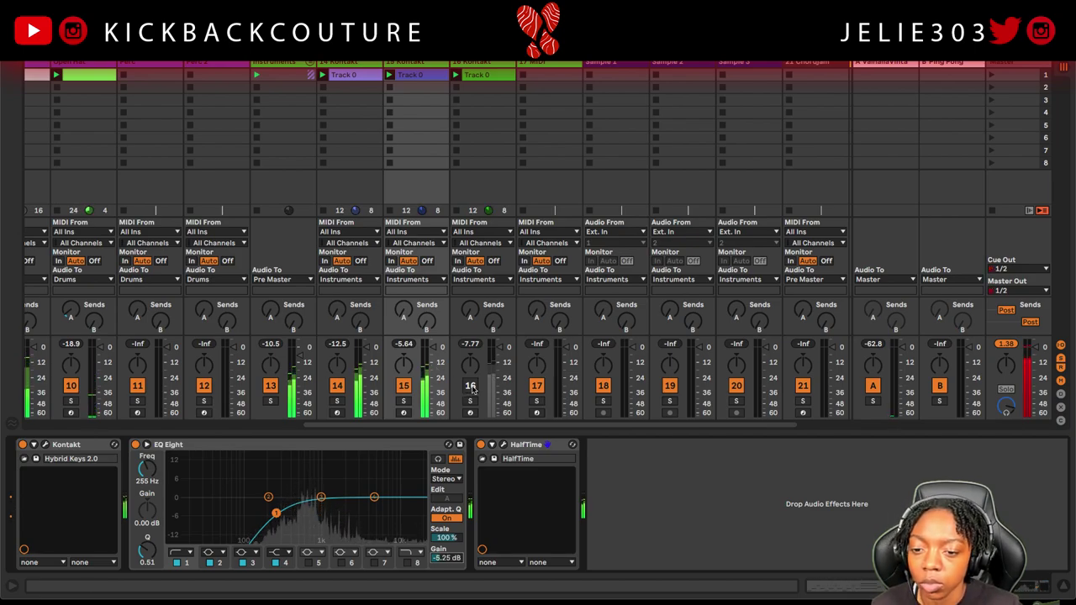